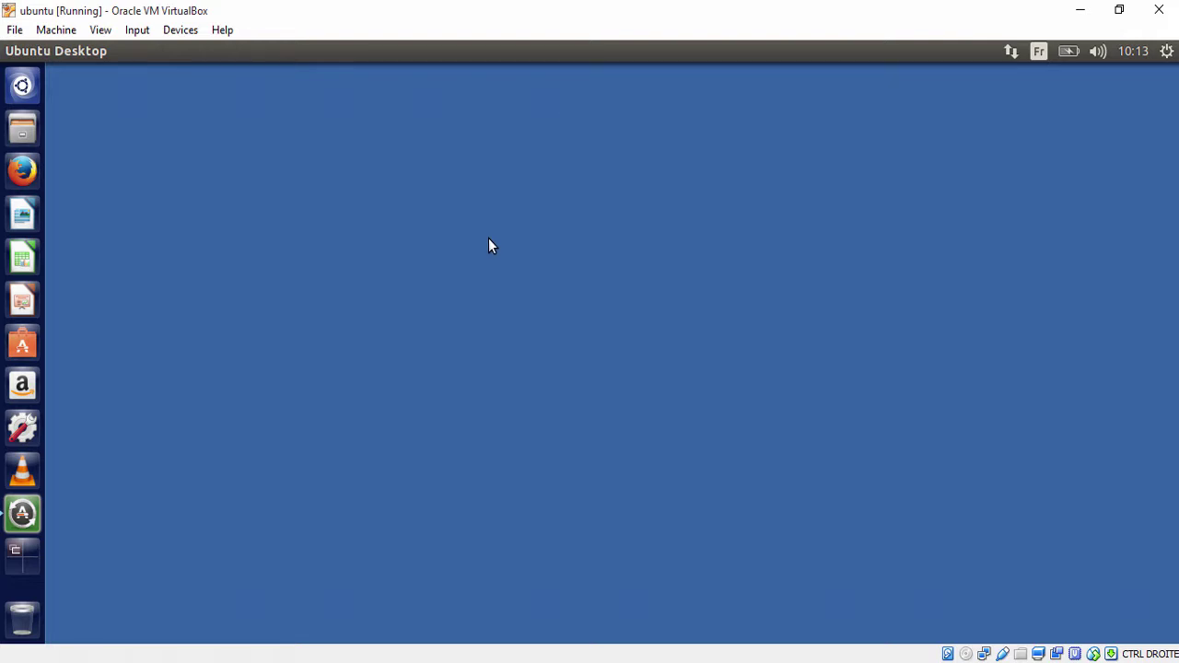
Open the file manager at the Home folder and move its window toward the middle of the desktop
click(31, 123)
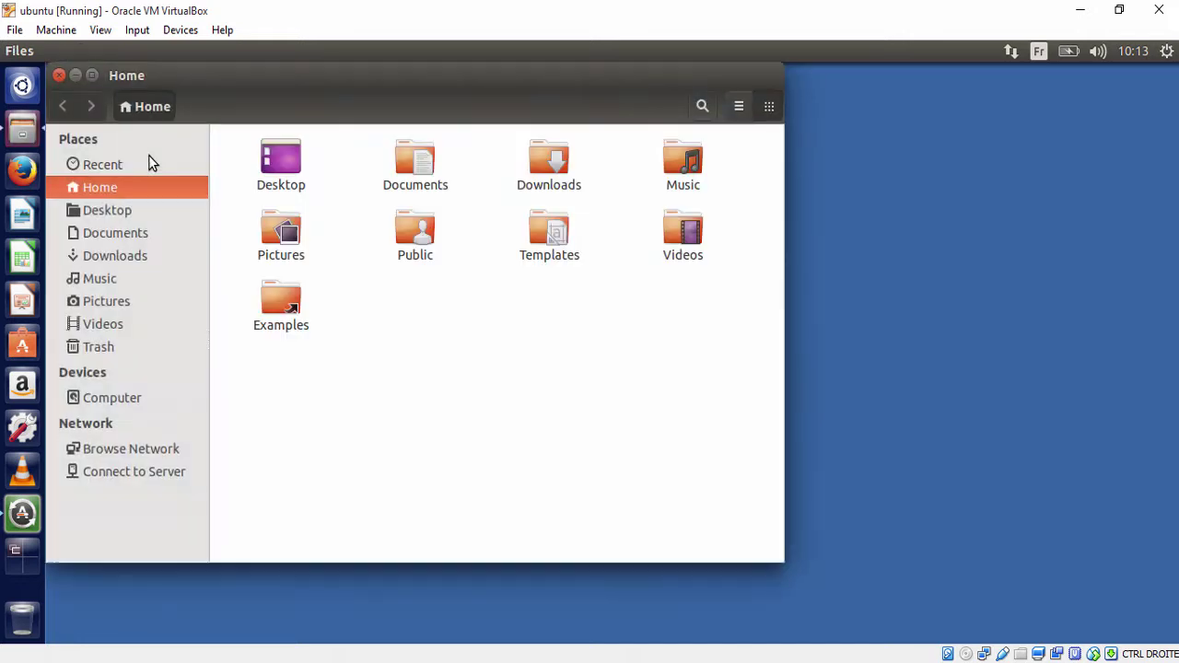
drag(299, 92, 526, 142)
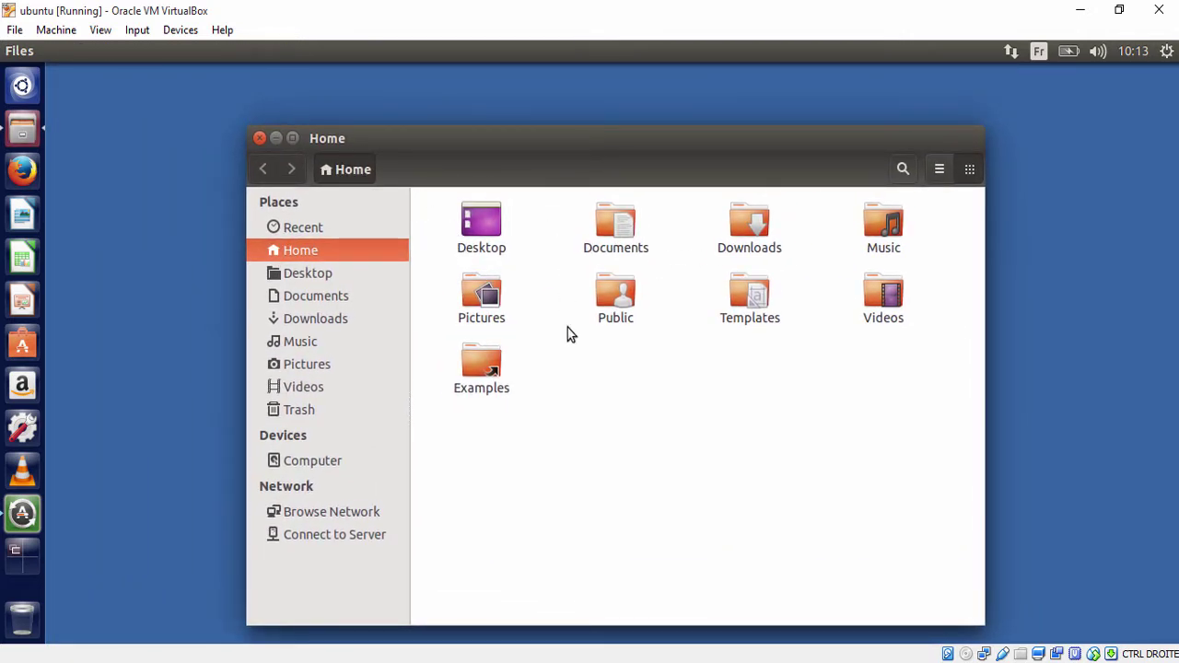
drag(568, 351, 687, 525)
drag(744, 464, 587, 484)
drag(690, 455, 553, 523)
Look through the contents of the Desktop folder and the Documents folder
click(304, 275)
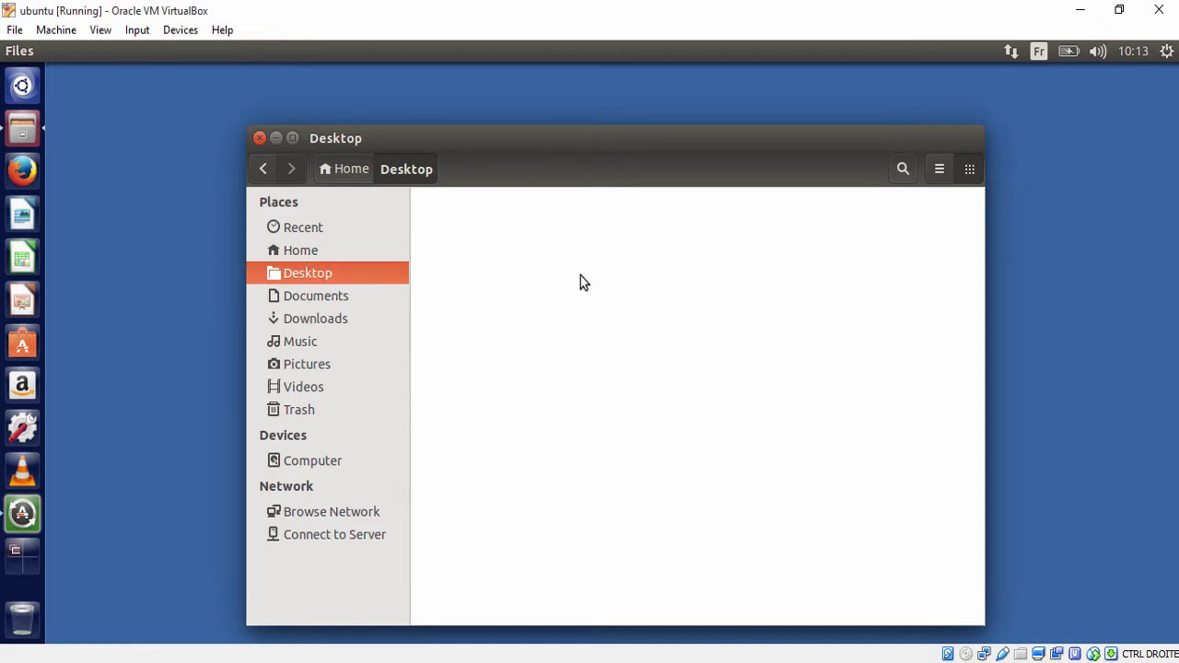
drag(581, 275, 509, 461)
drag(671, 244, 481, 443)
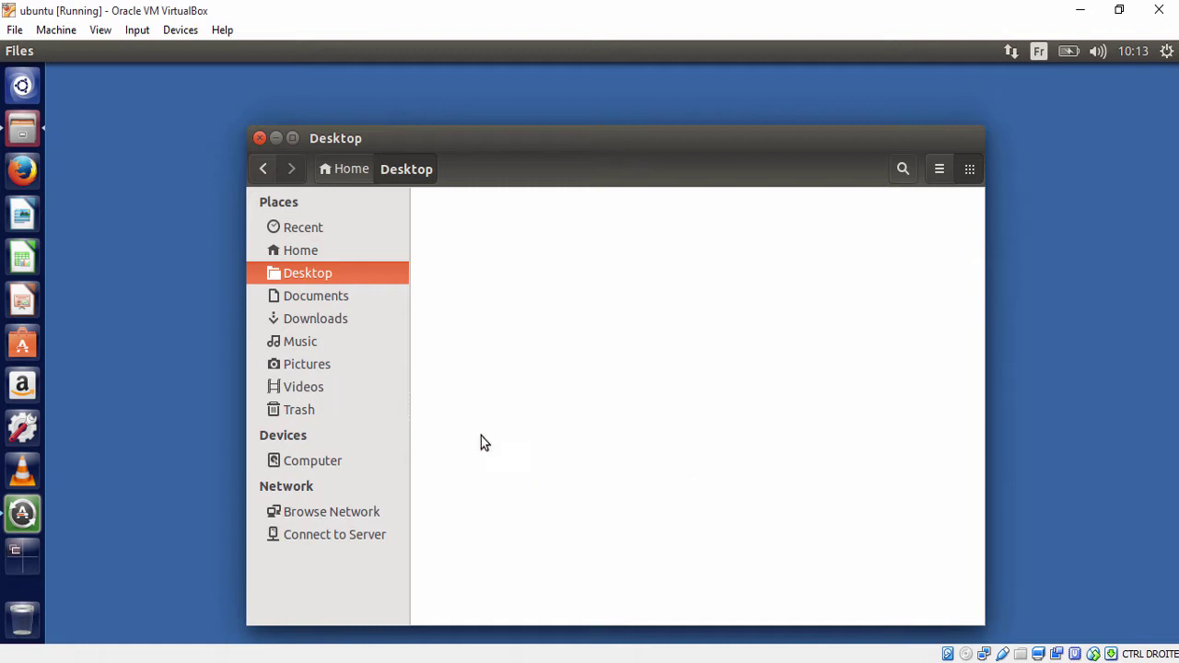
click(306, 293)
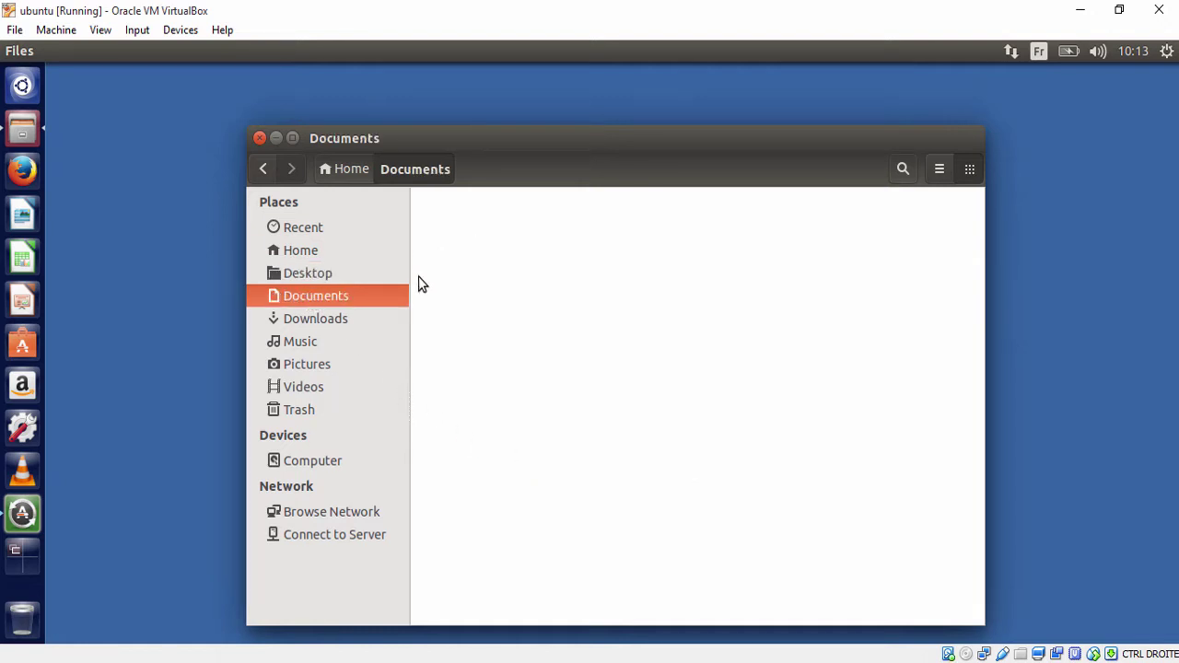
drag(487, 254, 836, 490)
Create a new empty document in the Desktop folder and select its icon on the desktop
click(300, 273)
click(101, 389)
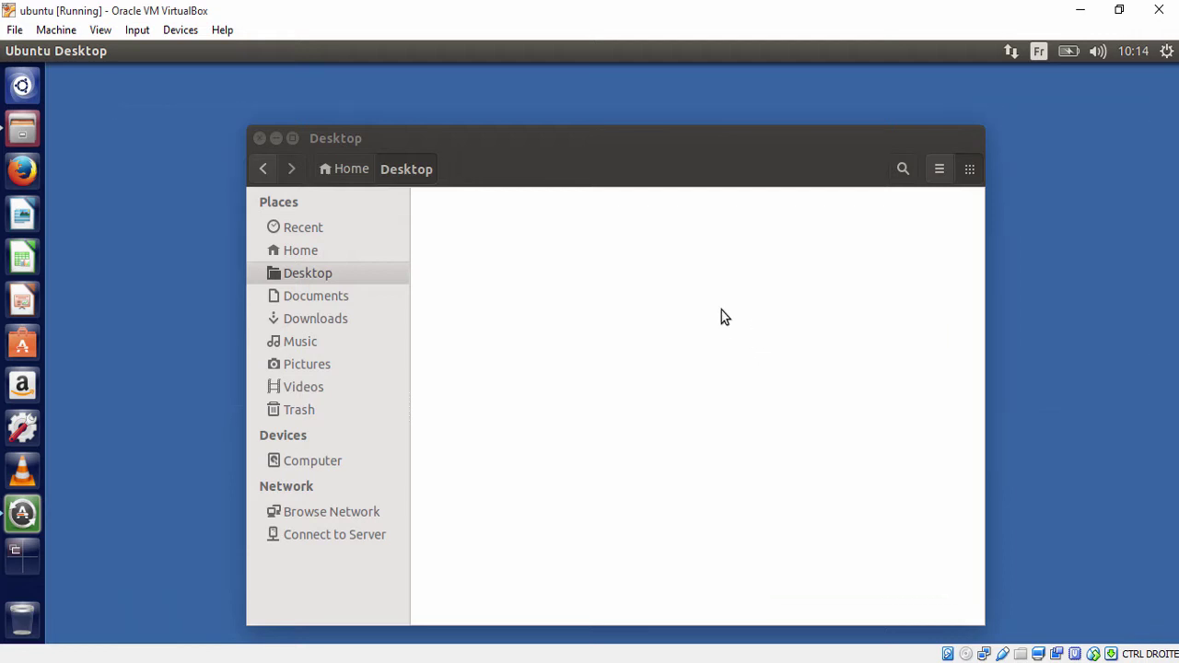
click(553, 333)
right_click(465, 265)
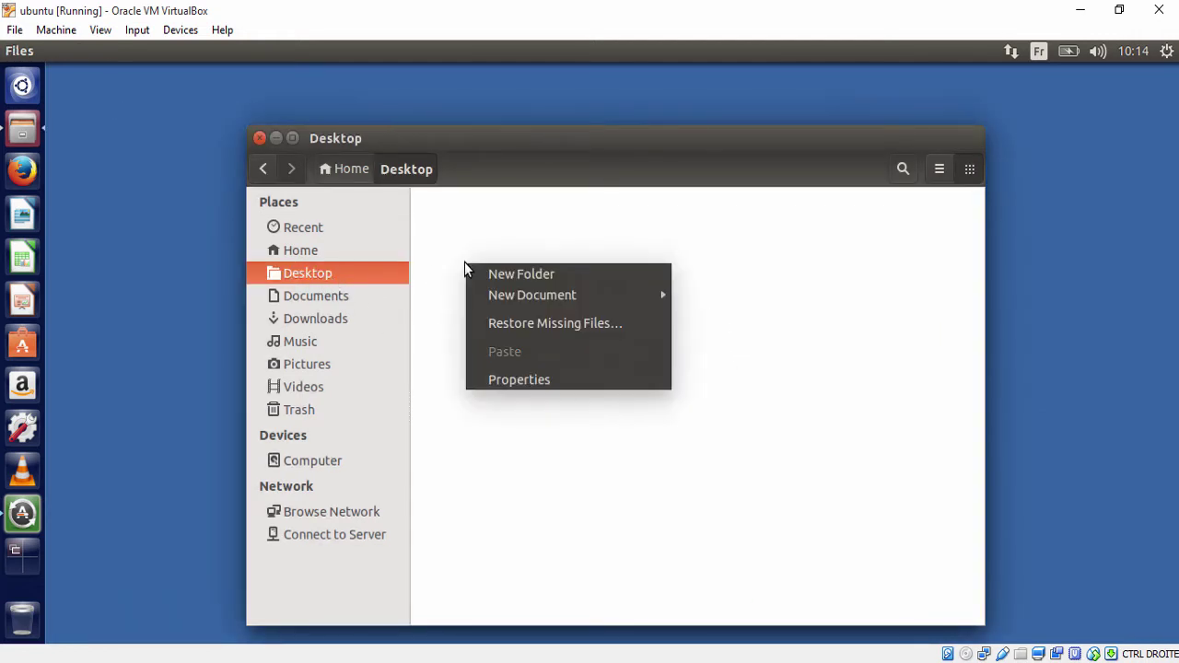
mouse_move(644, 297)
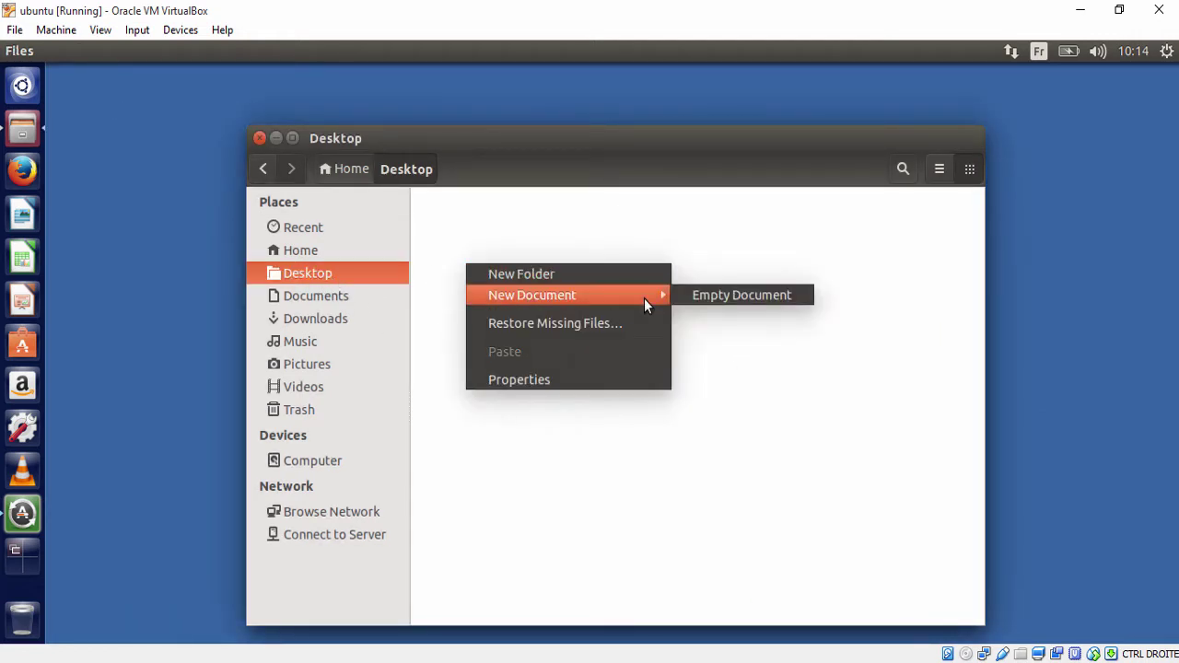
click(718, 295)
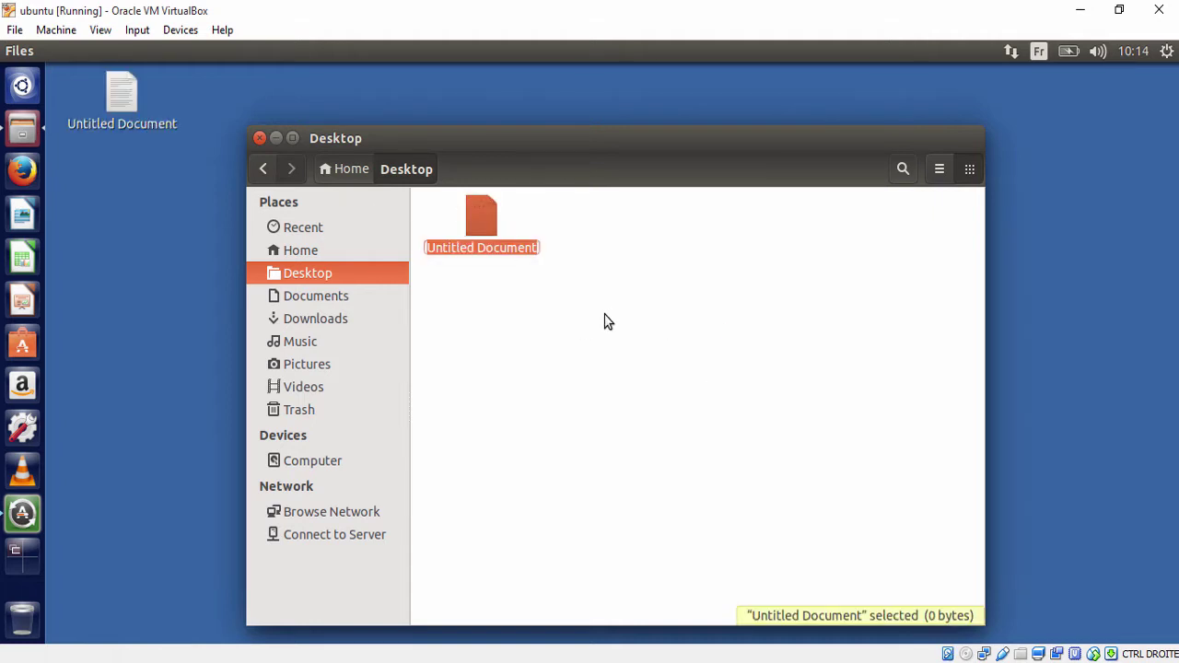
click(81, 159)
click(110, 91)
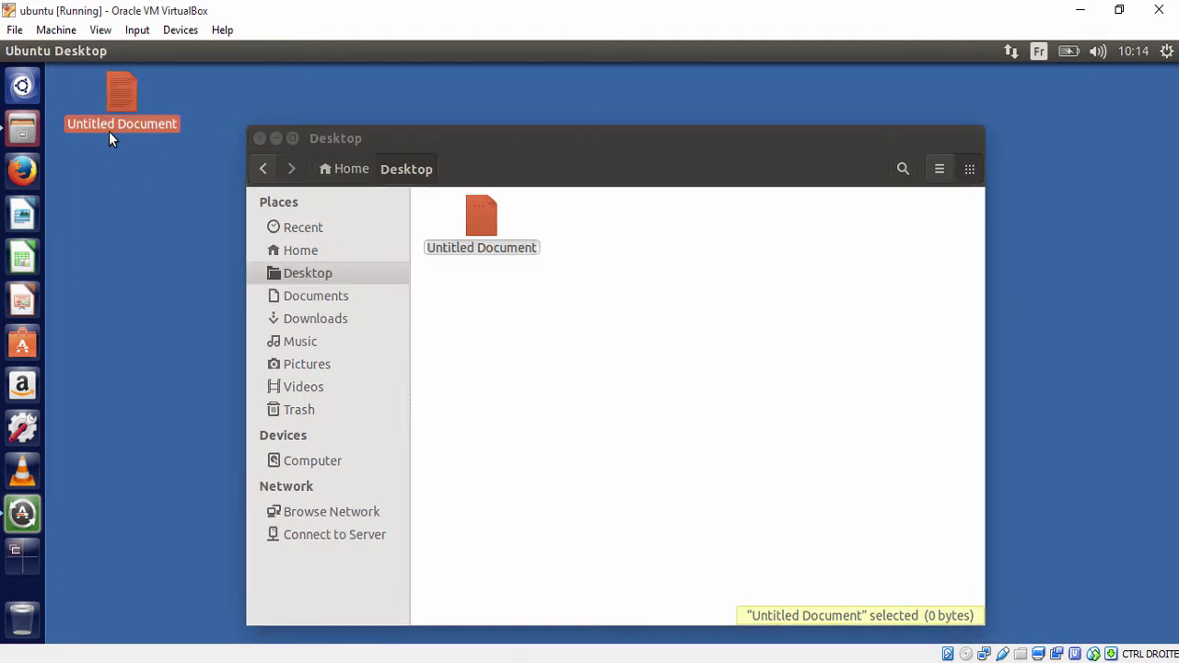
click(478, 216)
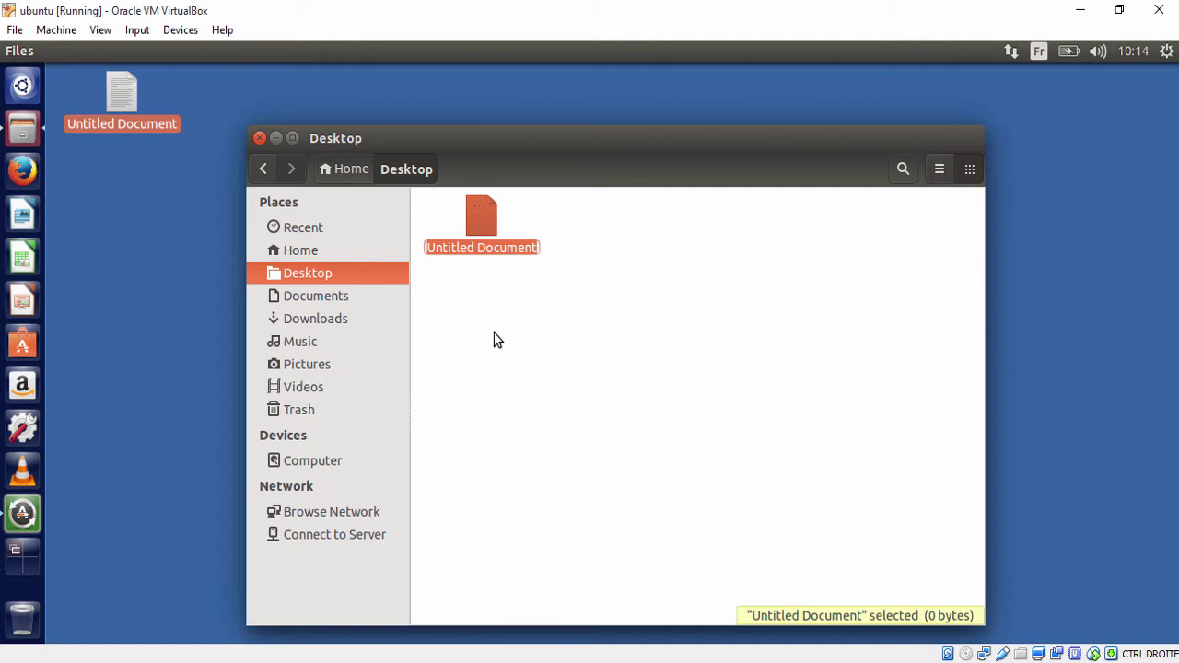
click(476, 251)
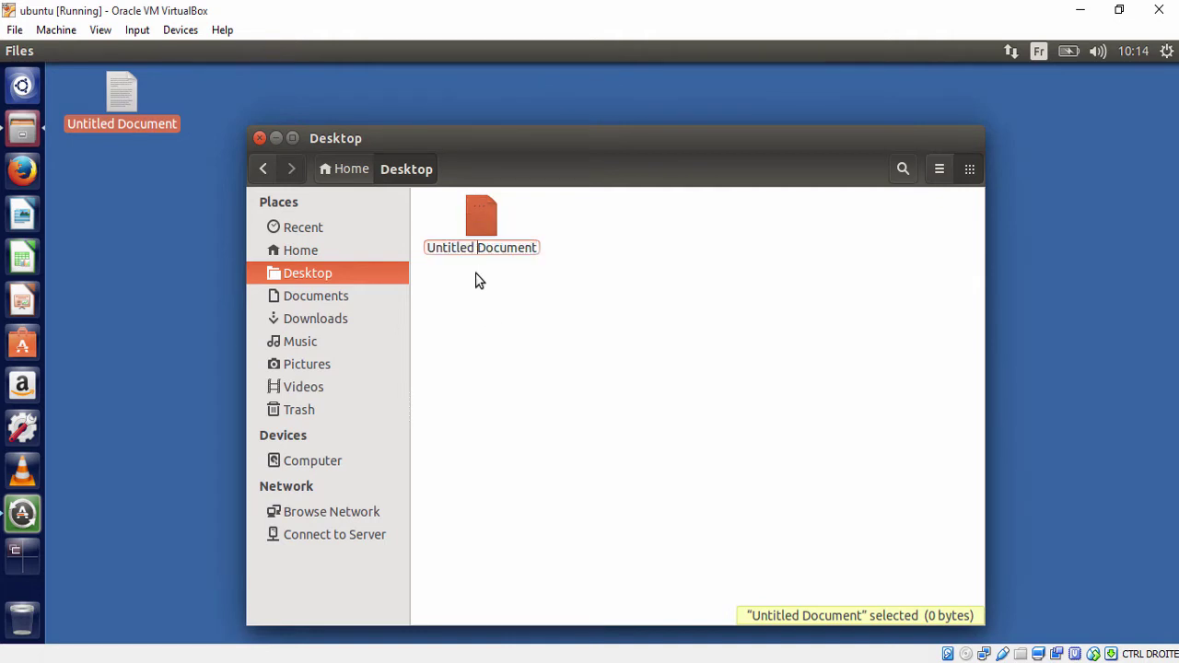
right_click(477, 251)
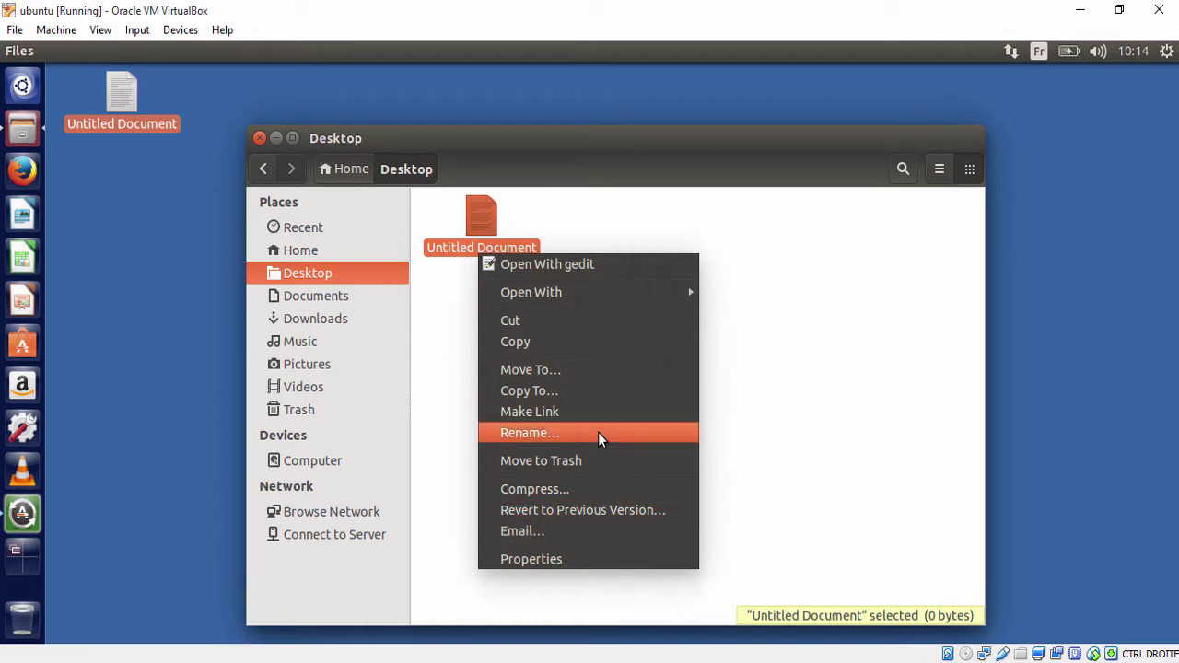
click(598, 432)
click(500, 249)
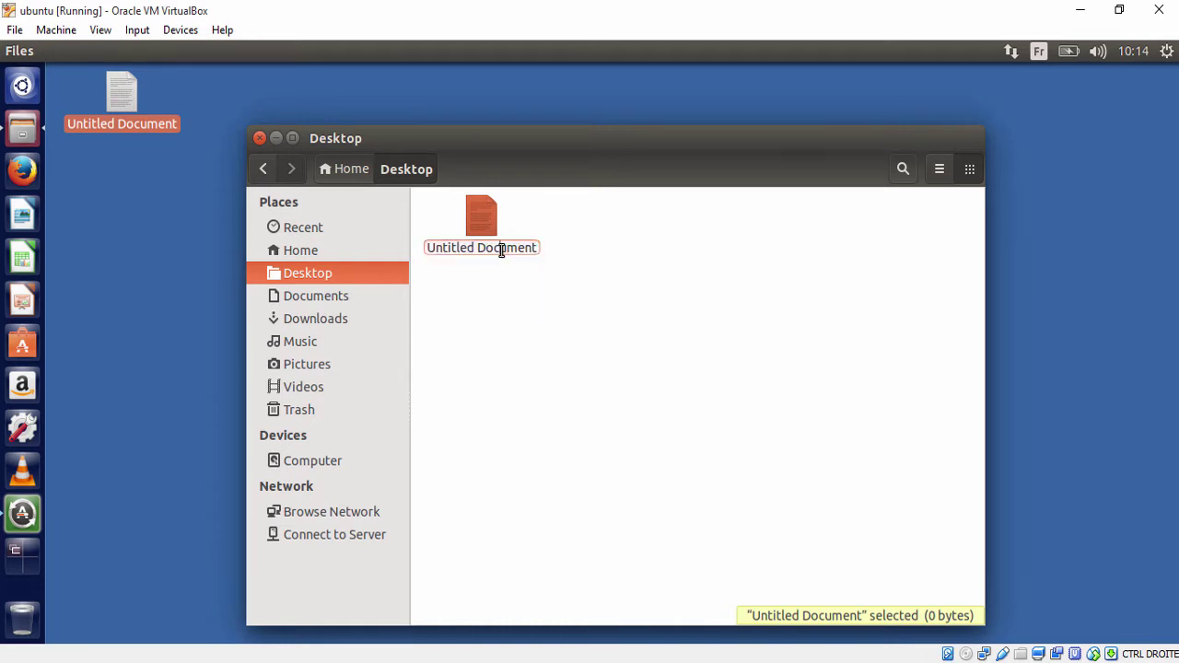
double_click(488, 249)
click(492, 317)
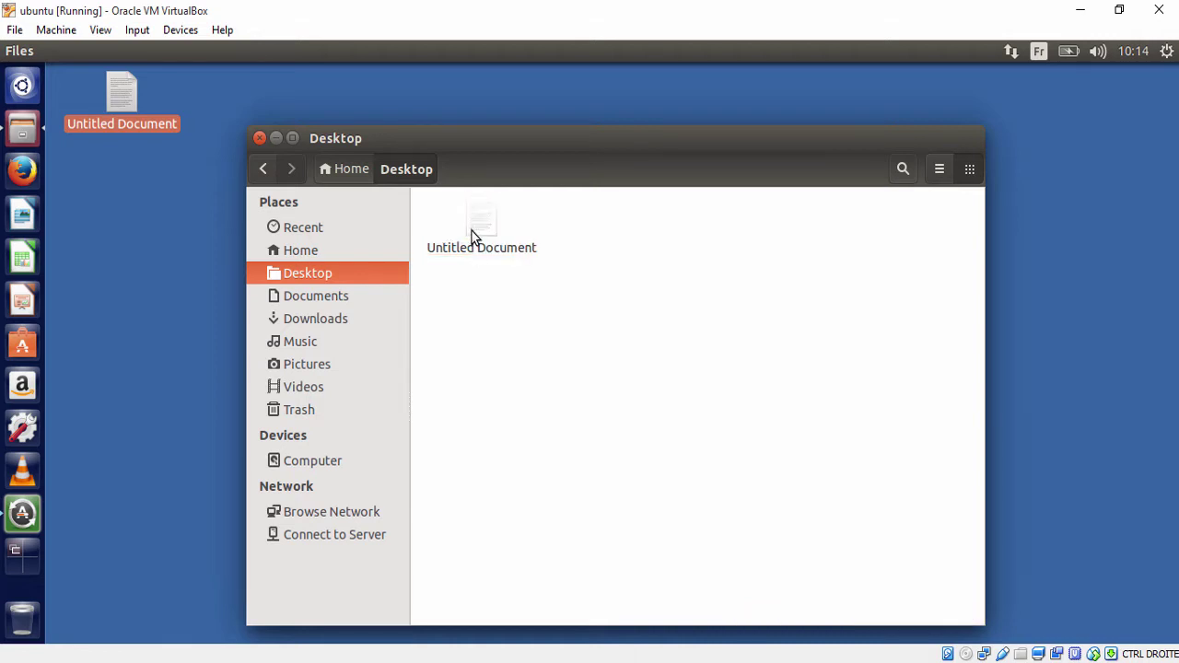
Rename the new document in the Desktop folder to "Untitled"
click(477, 222)
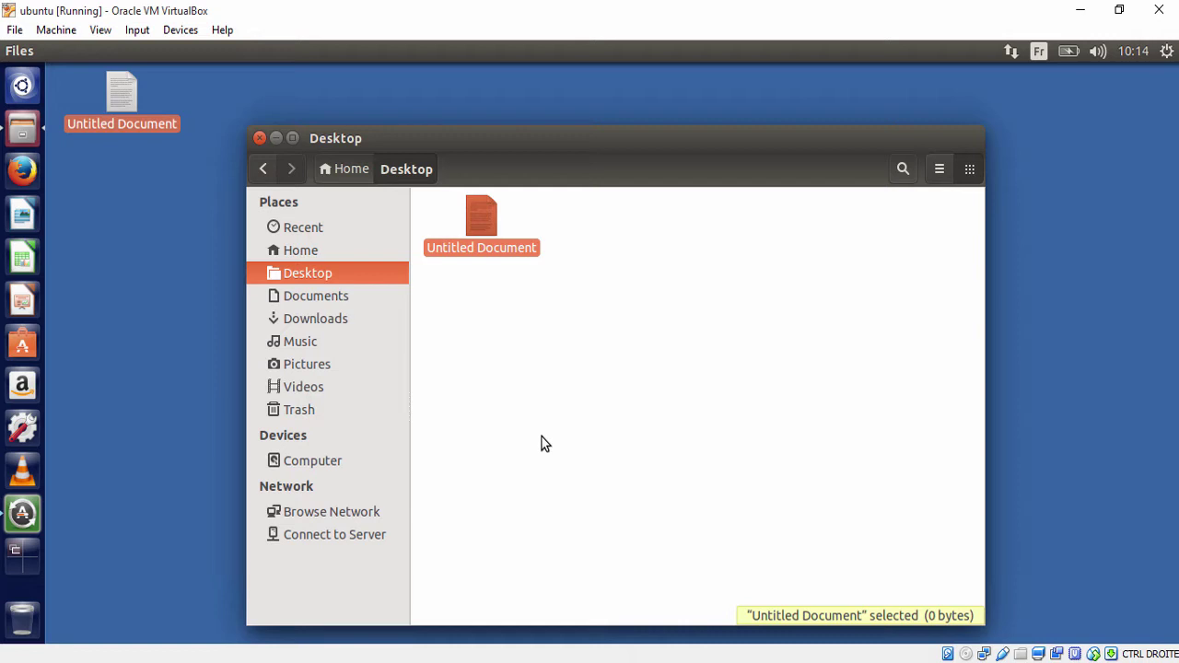
key(F2)
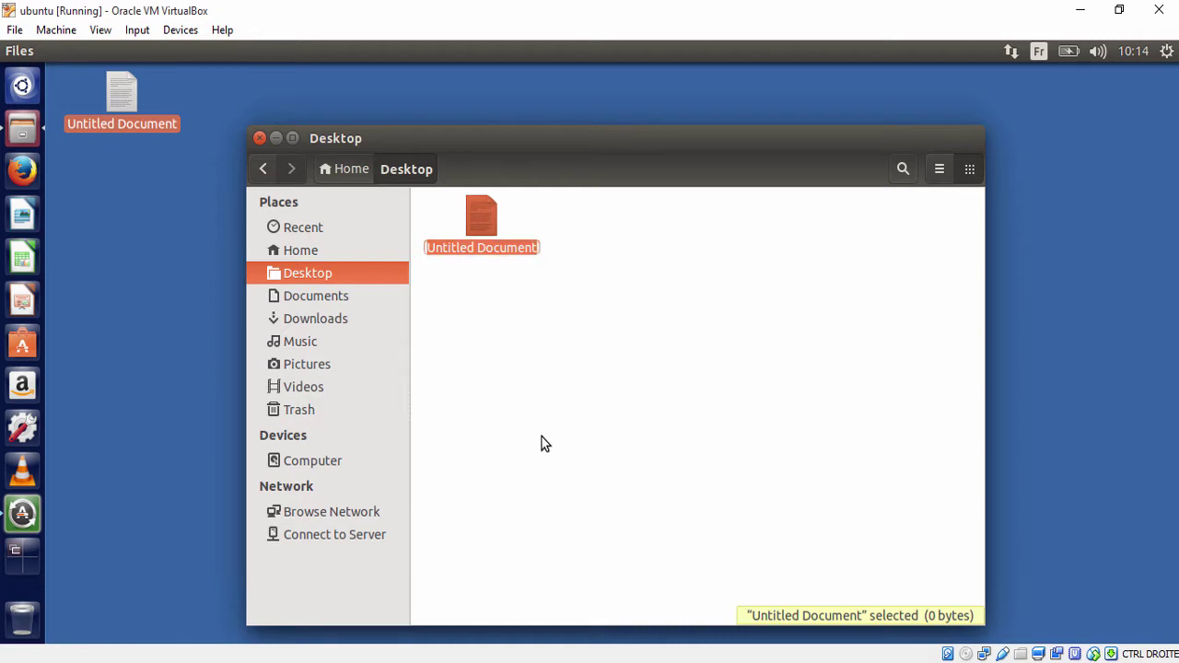
double_click(502, 249)
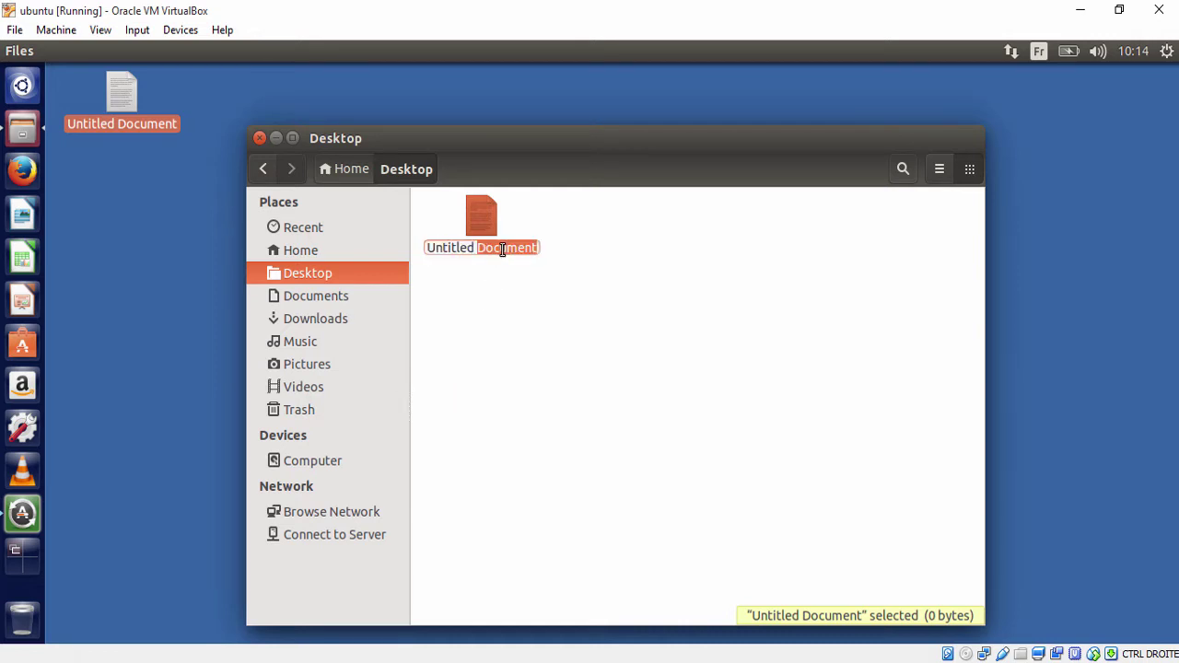
key(BackSpace)
key(BackSpace)
click(555, 361)
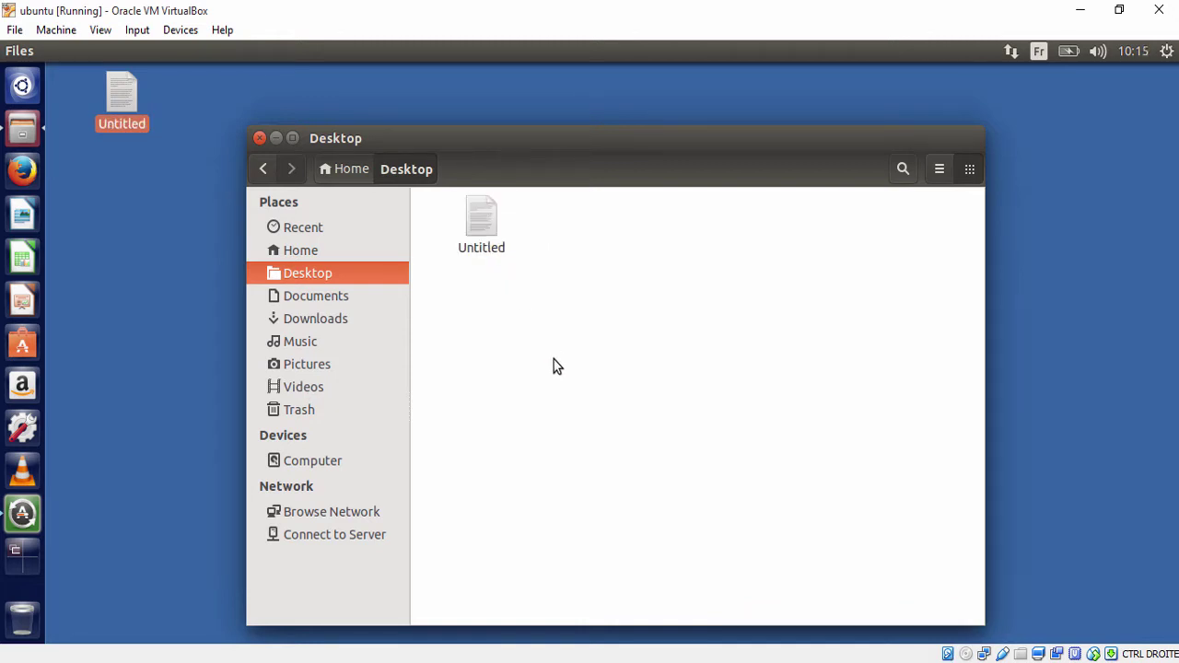
click(108, 221)
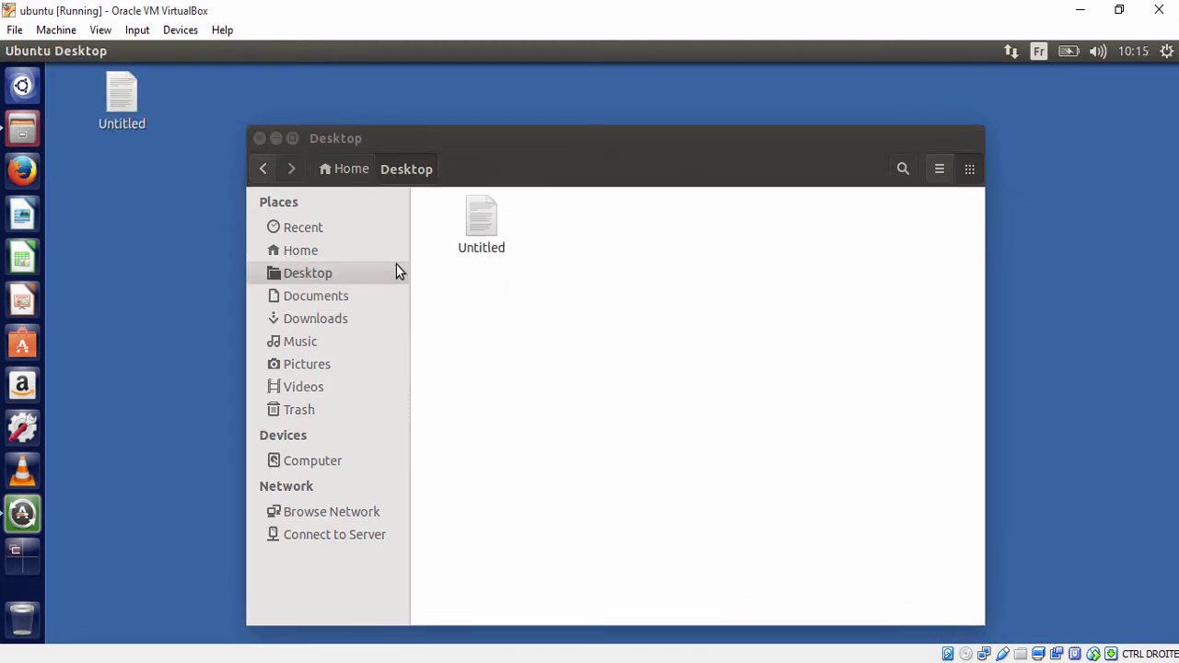
Move the Untitled file from the Desktop folder into Documents and check the Desktop folder's contents
click(488, 227)
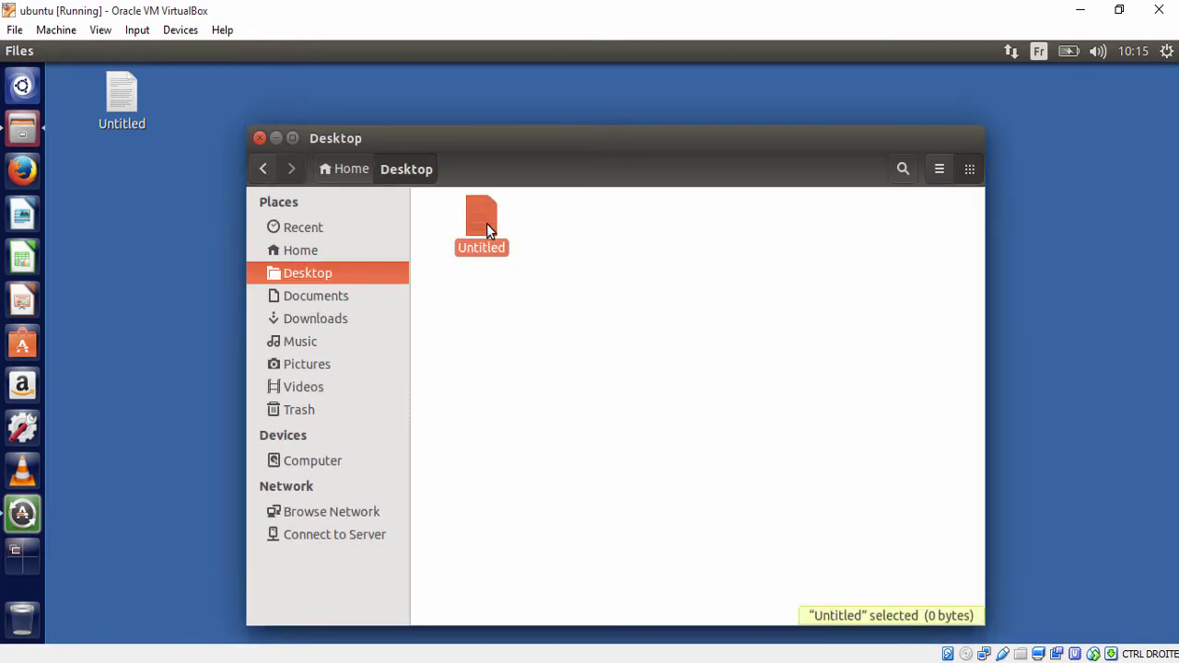
drag(484, 230, 320, 297)
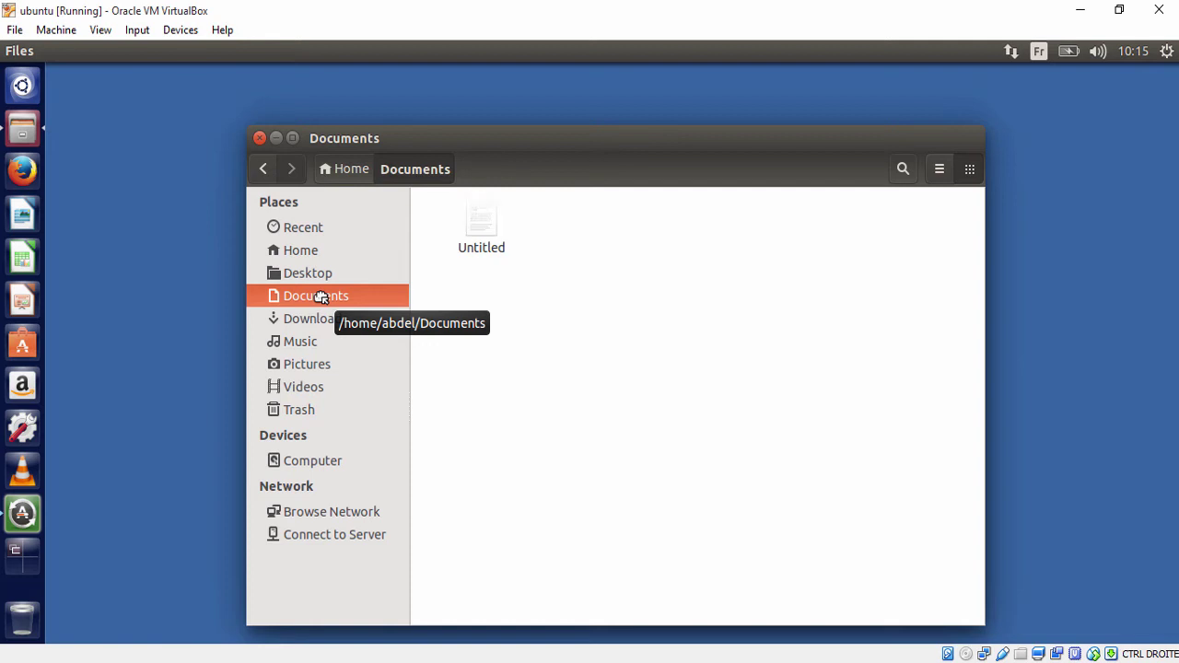
click(313, 278)
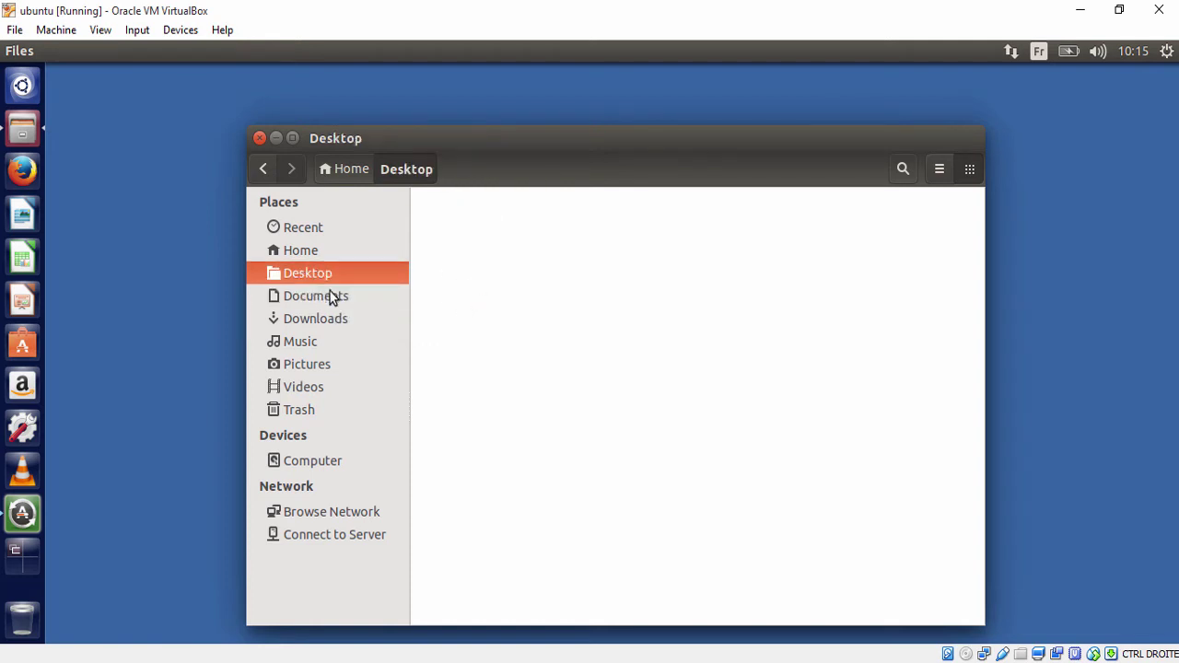
drag(508, 234, 736, 377)
click(184, 256)
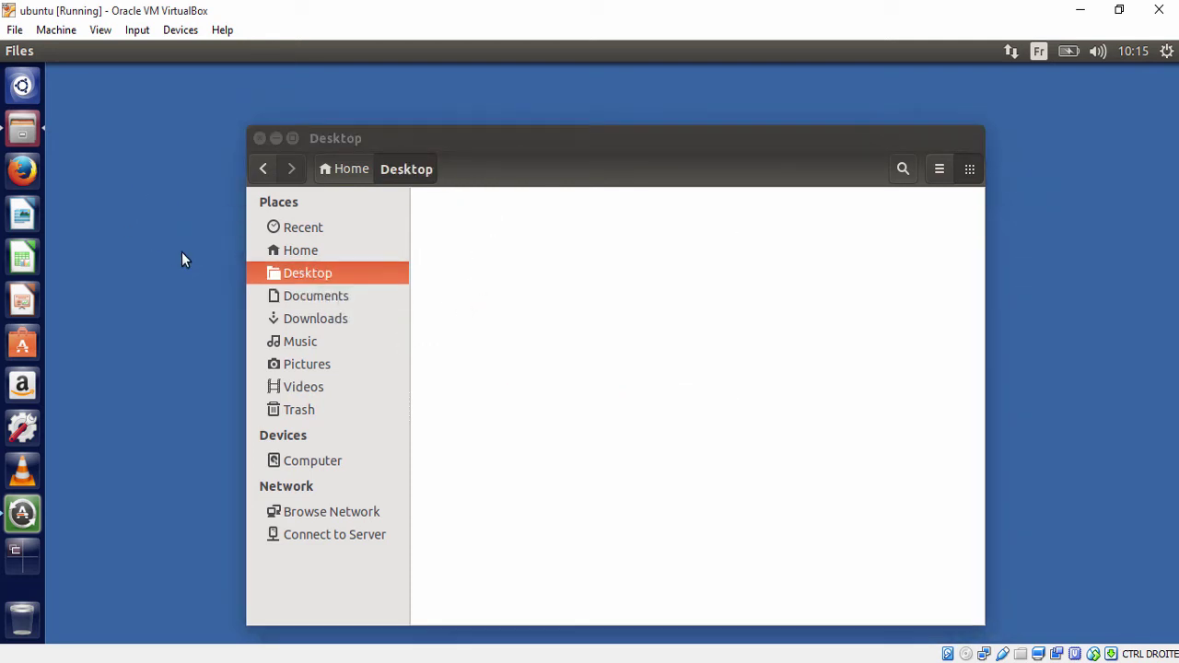
Move the Untitled file from the Documents folder to the Trash
click(326, 295)
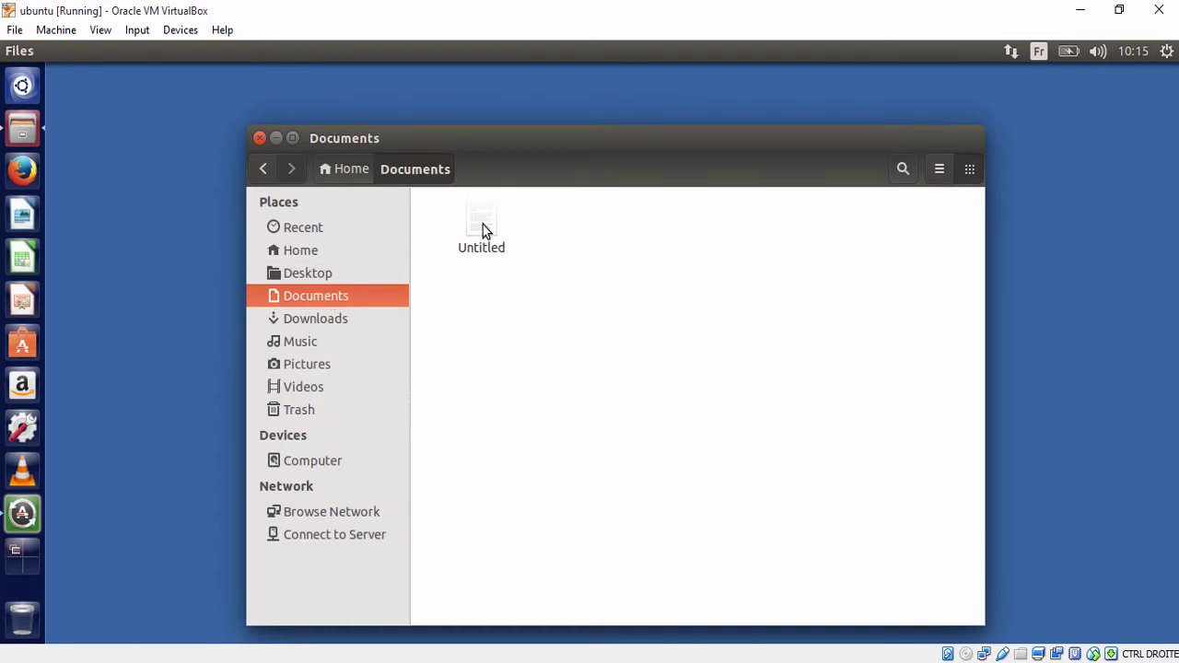
click(498, 230)
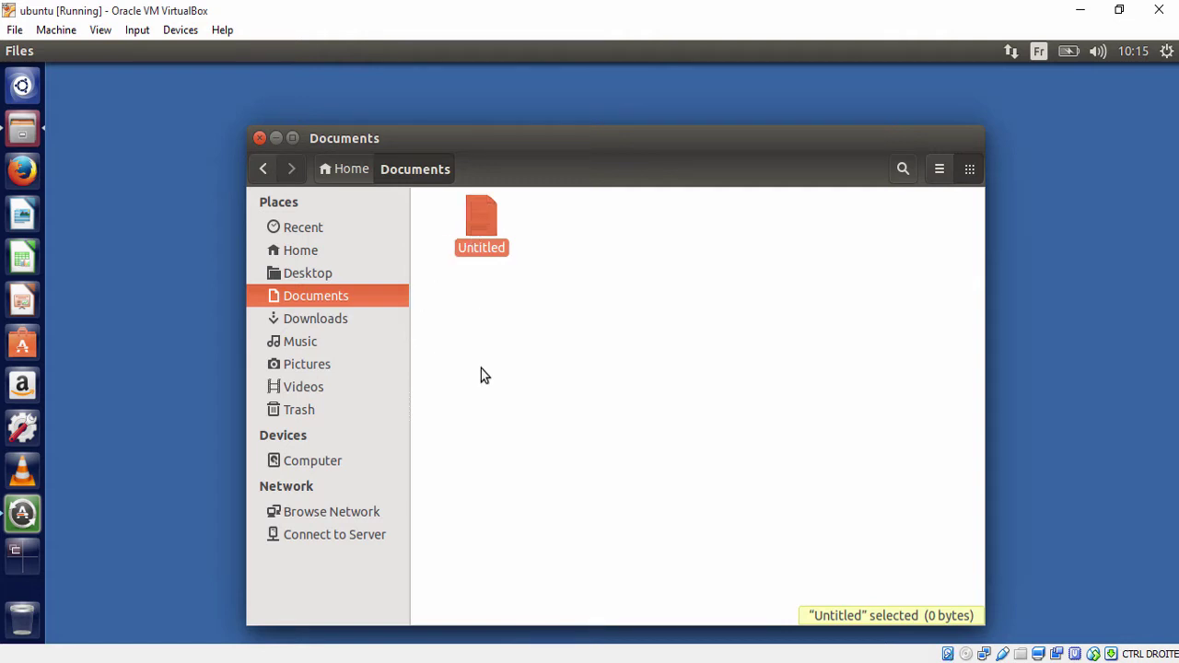
double_click(484, 233)
drag(481, 219, 310, 413)
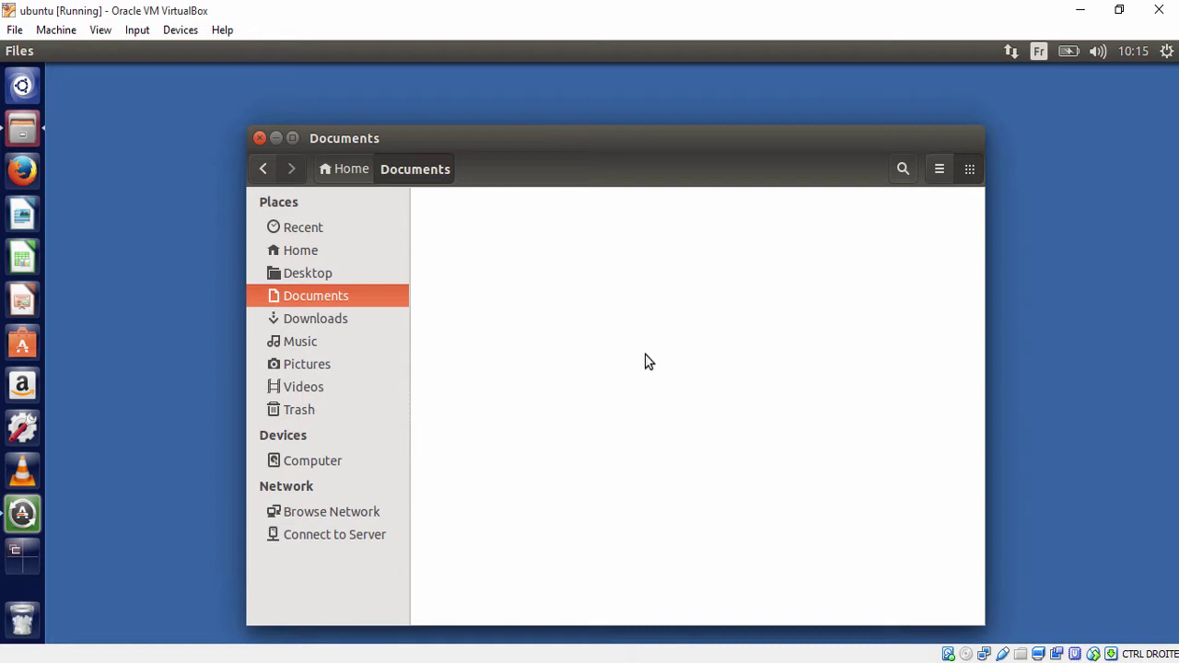
Restore the Untitled file from the Trash and select it in the Documents folder
click(307, 414)
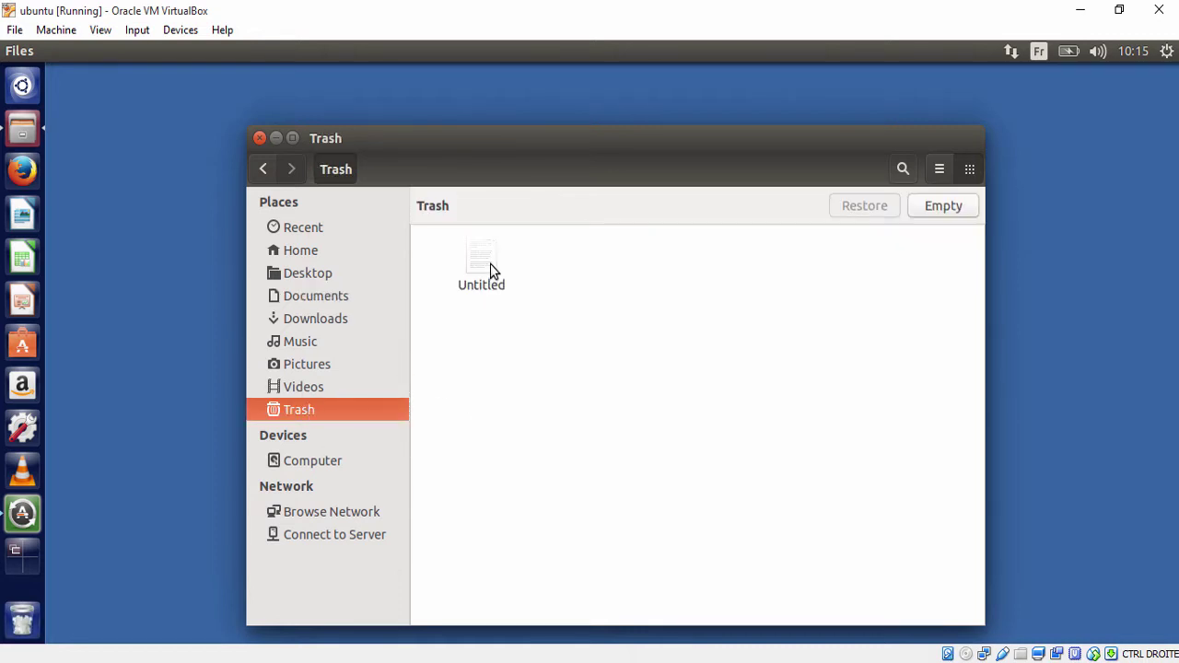
click(488, 263)
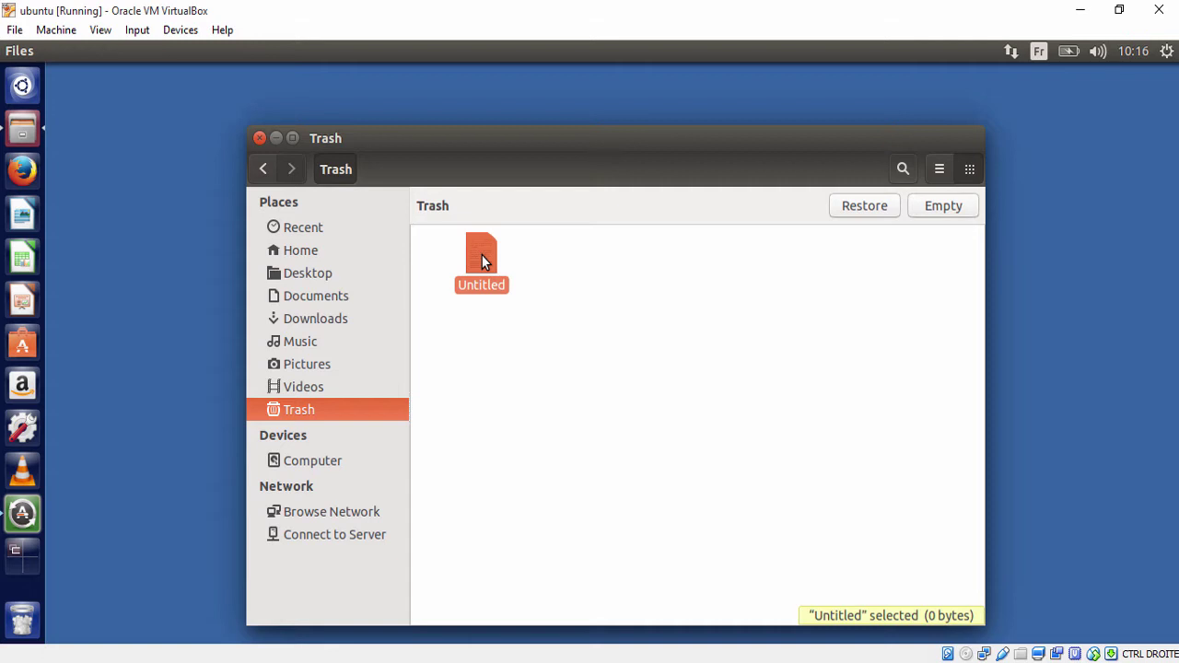
click(853, 205)
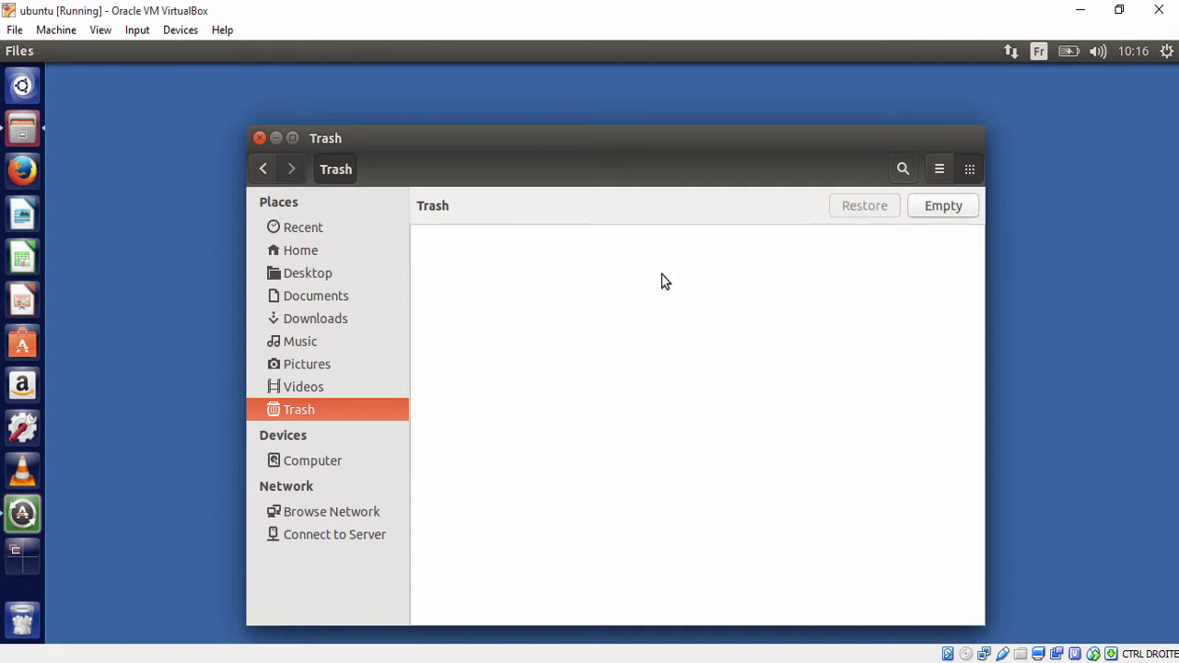
click(334, 322)
click(340, 299)
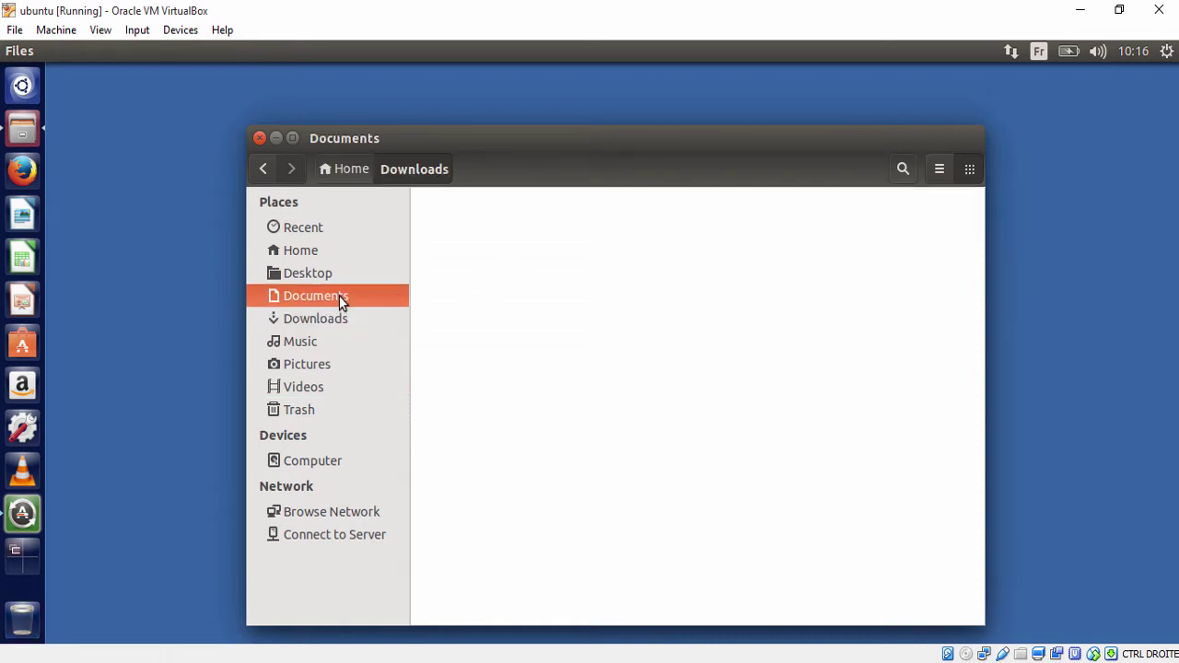
click(483, 237)
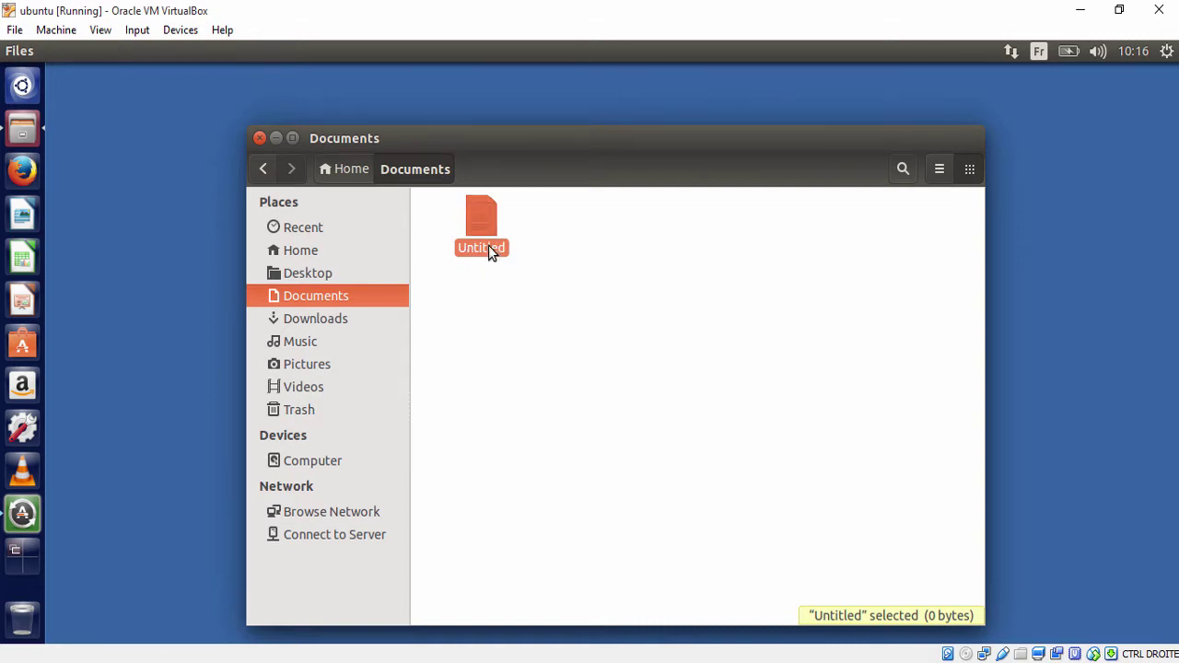
Move the Untitled file from Documents out onto the desktop and back into the Documents folder
click(616, 357)
drag(478, 229, 137, 182)
click(145, 257)
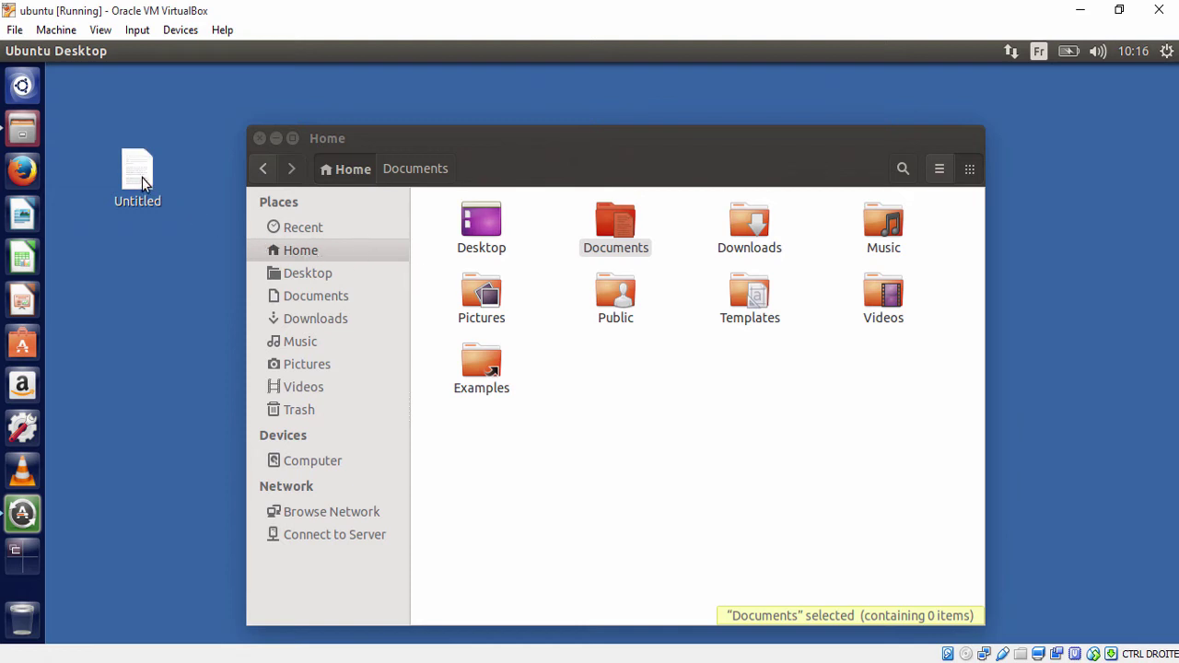
drag(138, 175, 317, 297)
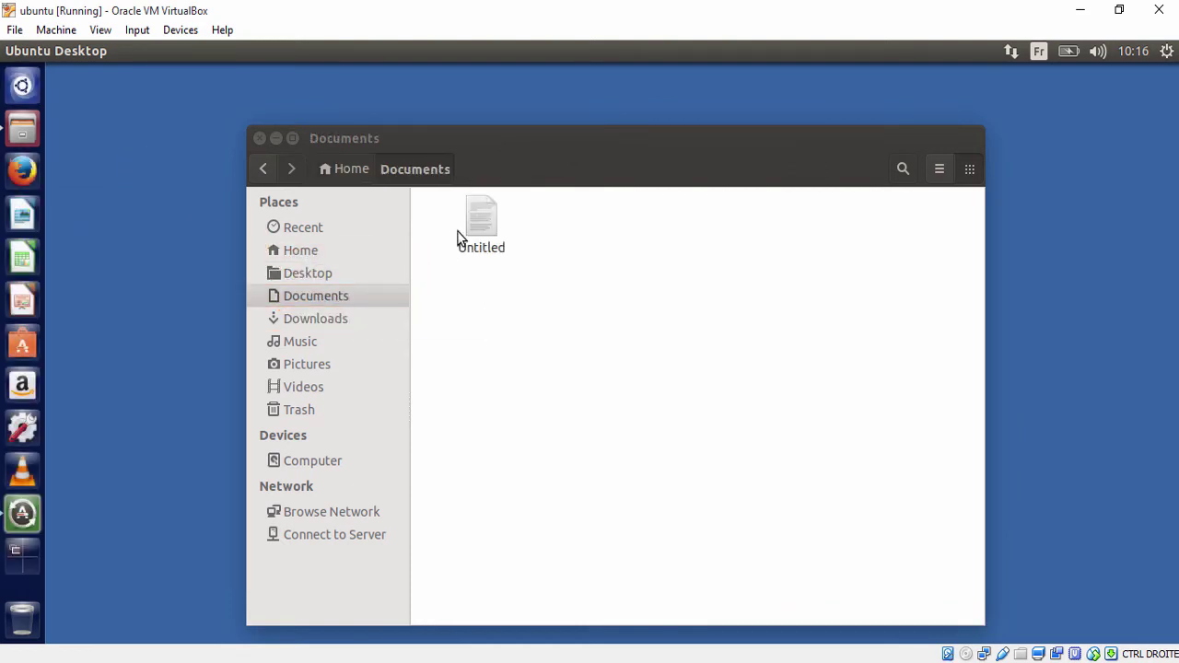
click(494, 230)
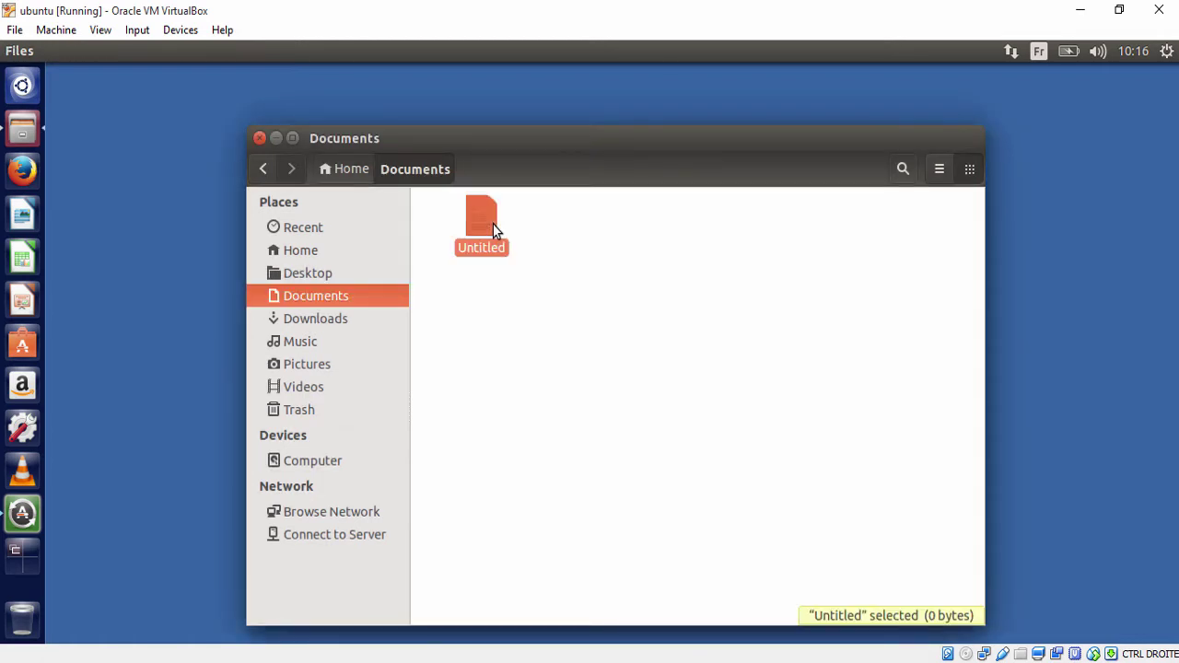
Create a link on the desktop to the Untitled file from the Documents folder
drag(482, 228, 111, 150)
click(123, 221)
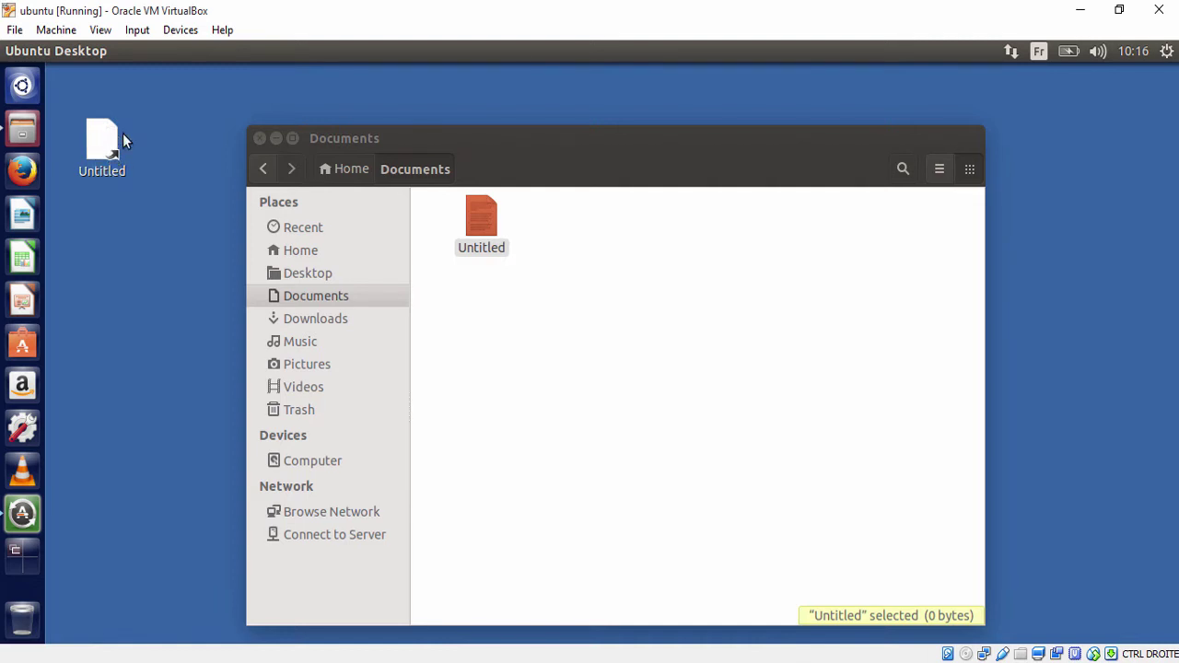
click(113, 139)
click(132, 198)
click(492, 378)
click(479, 225)
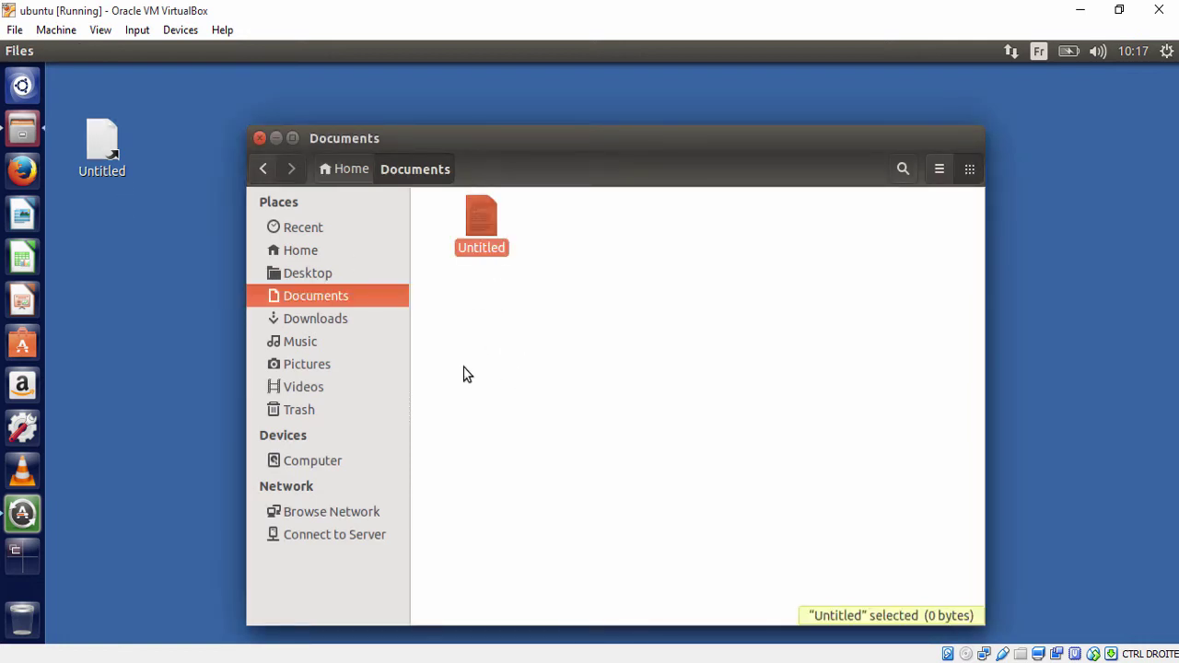
Permanently delete the Untitled link from the desktop, bypassing the Trash
click(102, 146)
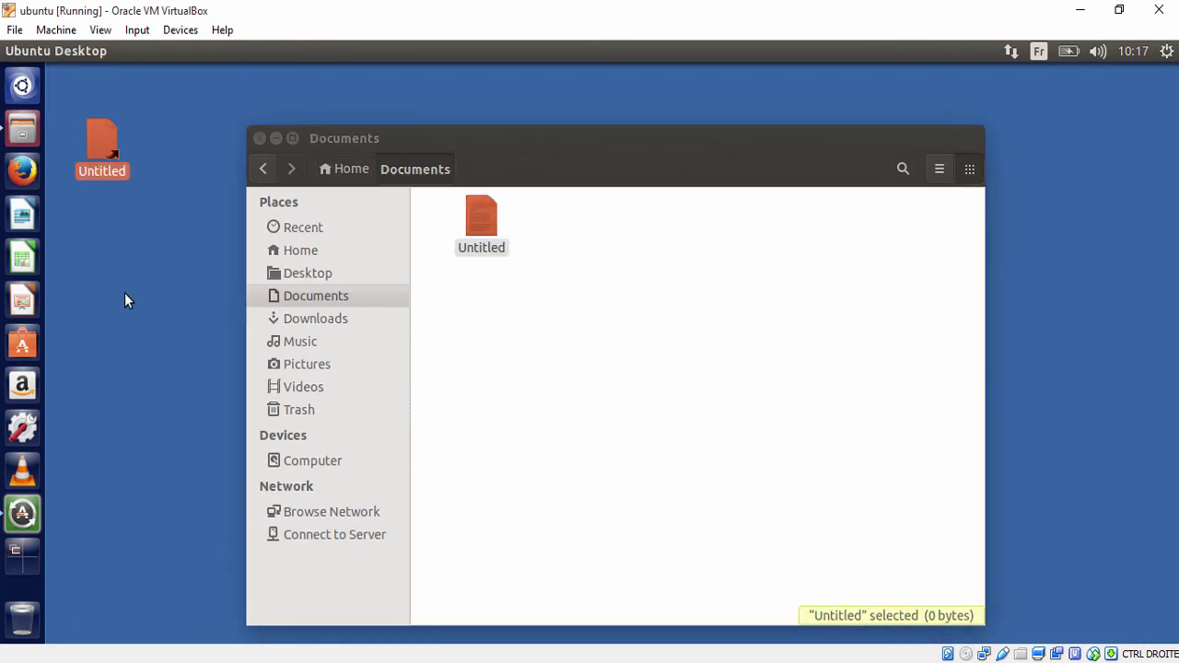
click(94, 144)
click(131, 268)
drag(101, 131, 121, 149)
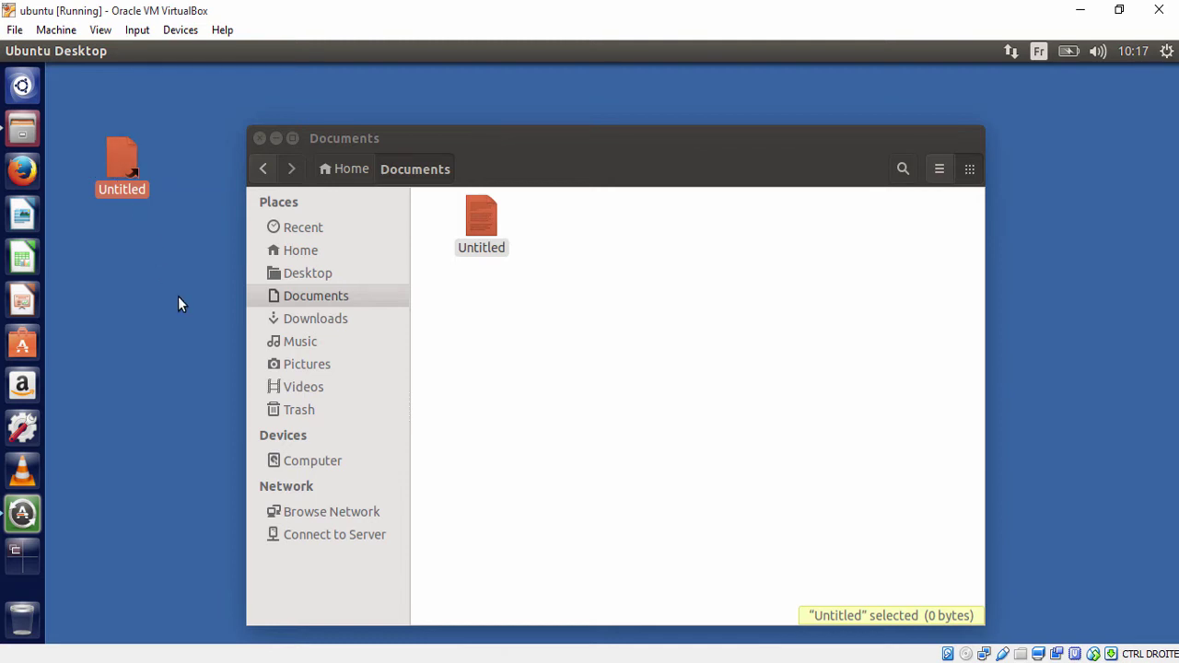
key(shift+Delete)
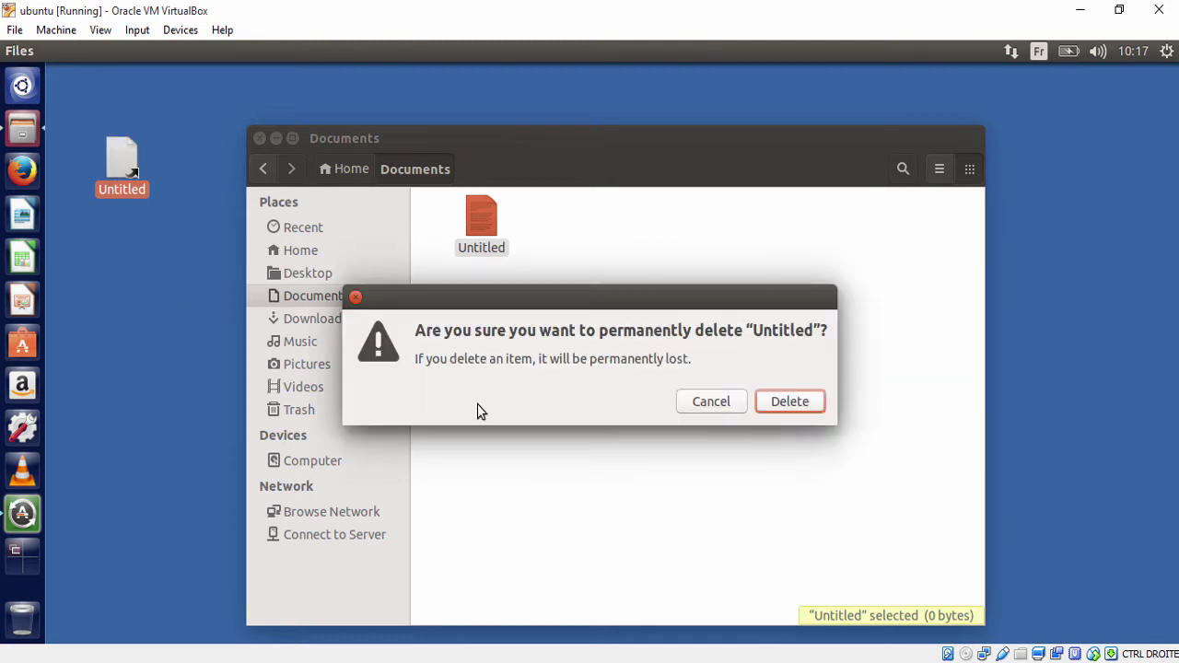
click(795, 406)
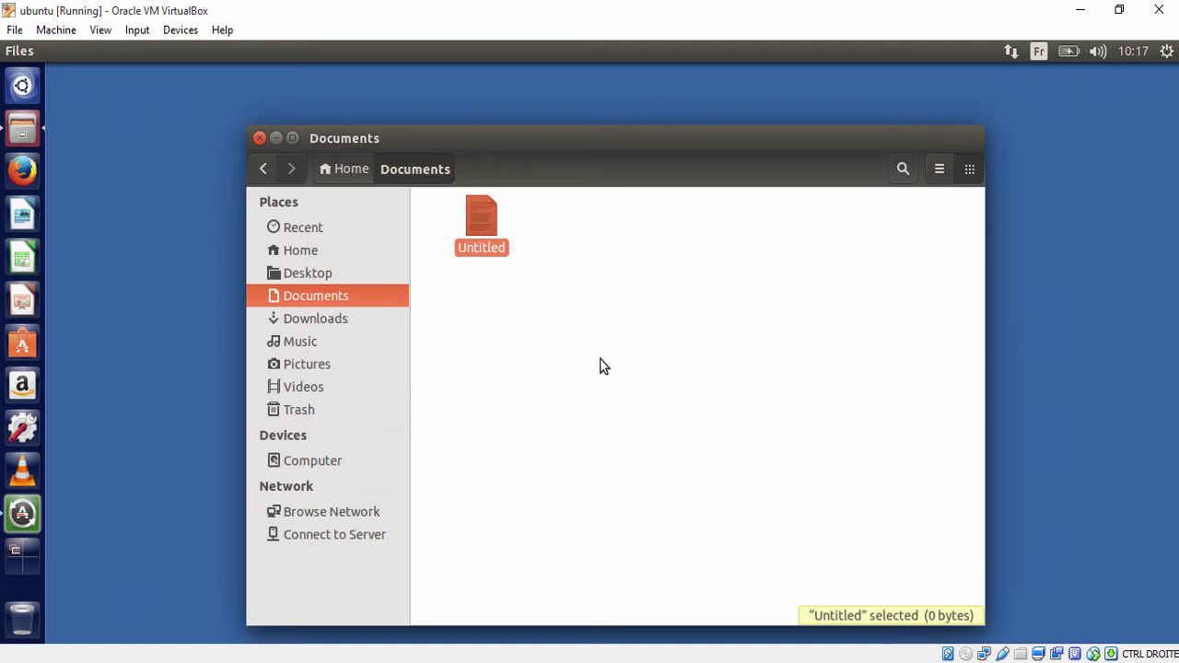
click(581, 325)
click(485, 225)
click(518, 329)
click(486, 226)
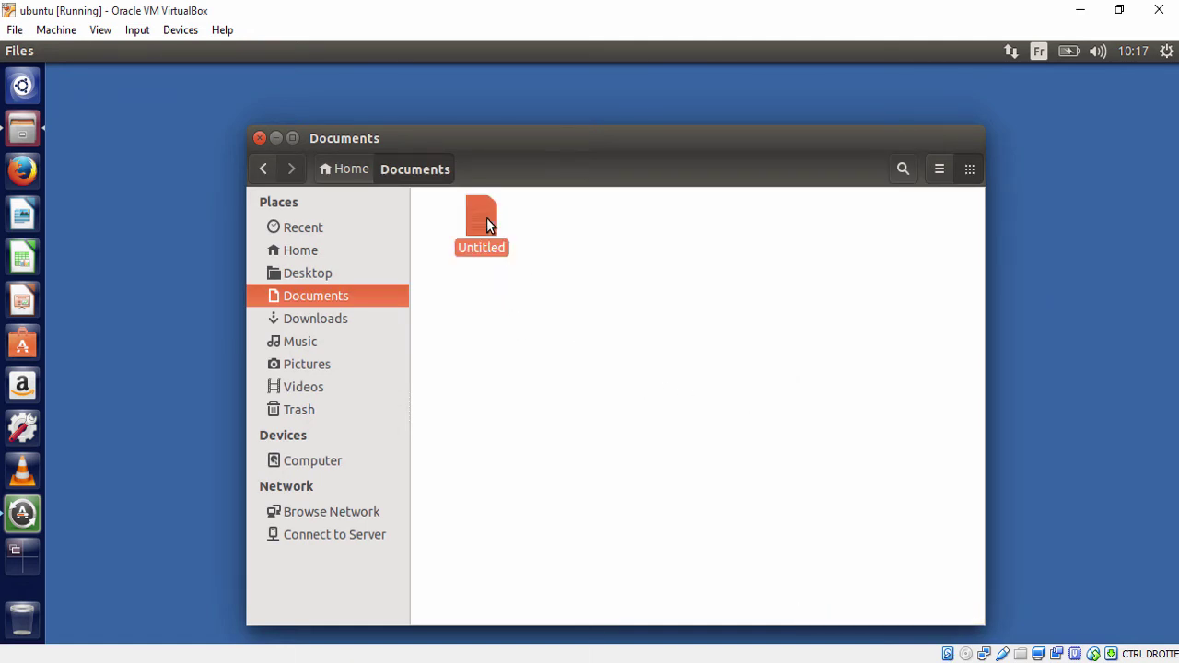
click(460, 289)
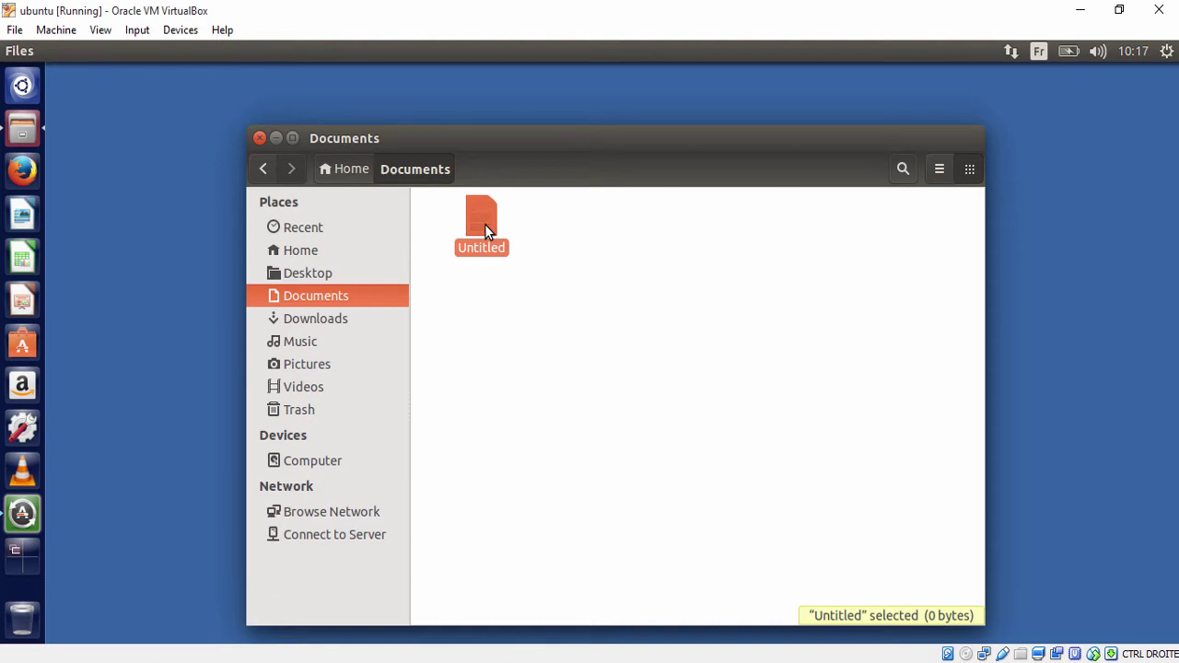
Copy the Untitled file from the Documents folder onto the desktop, keeping the original in Documents
drag(485, 228, 144, 176)
click(159, 280)
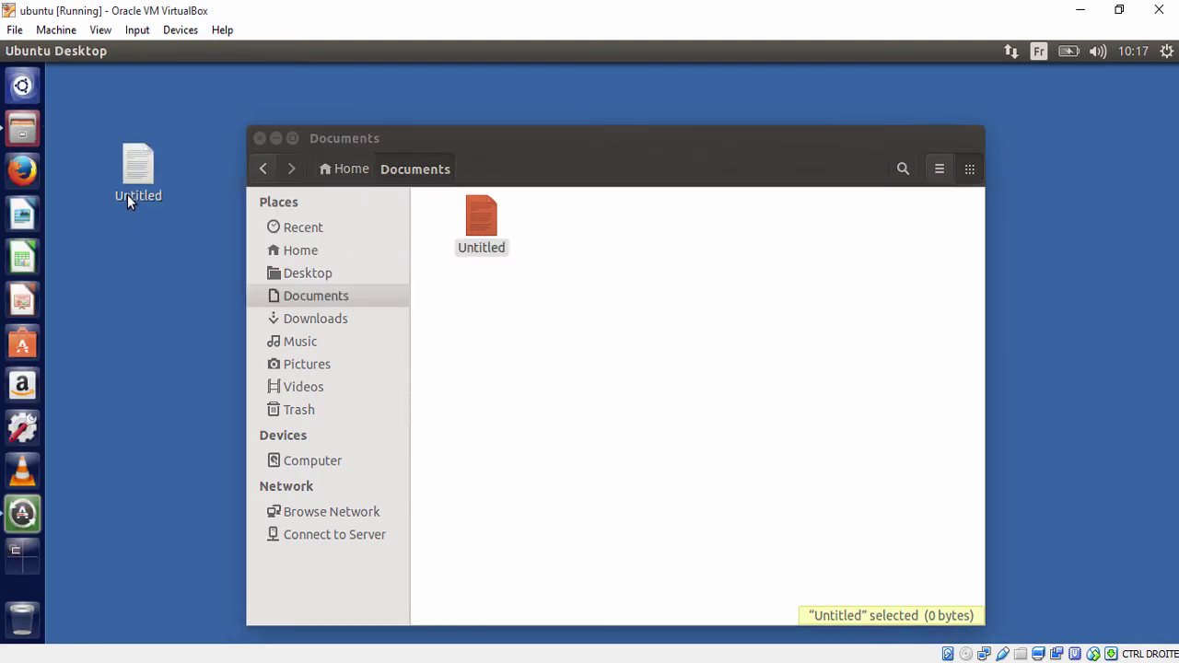
click(138, 176)
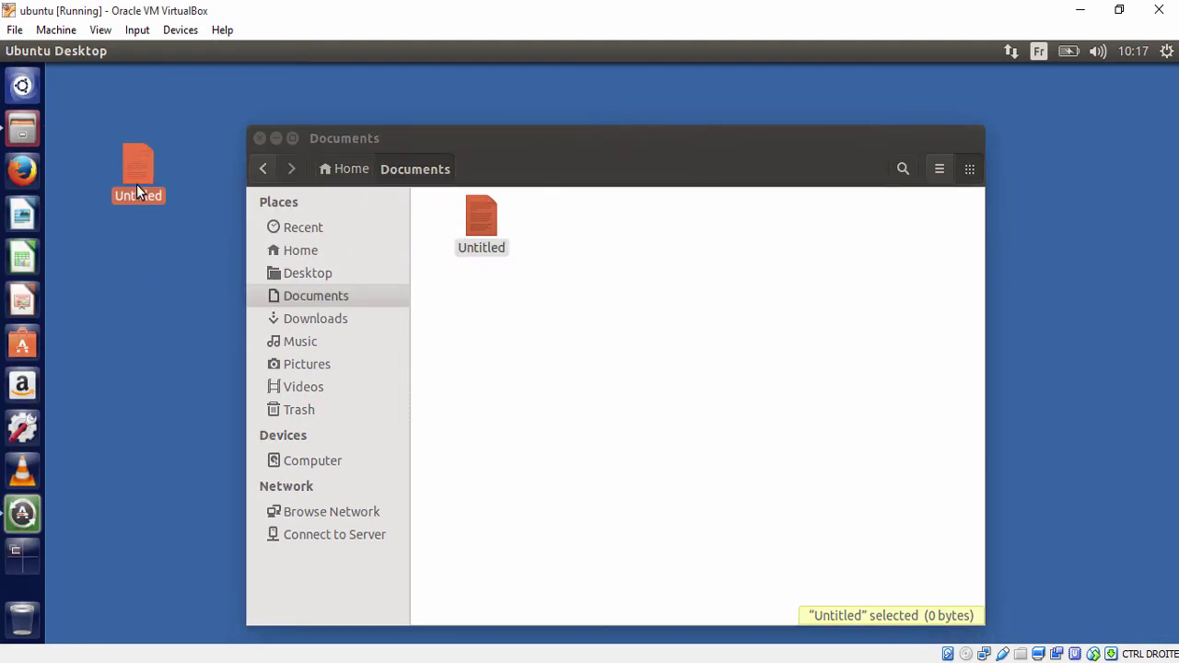
click(272, 294)
click(486, 228)
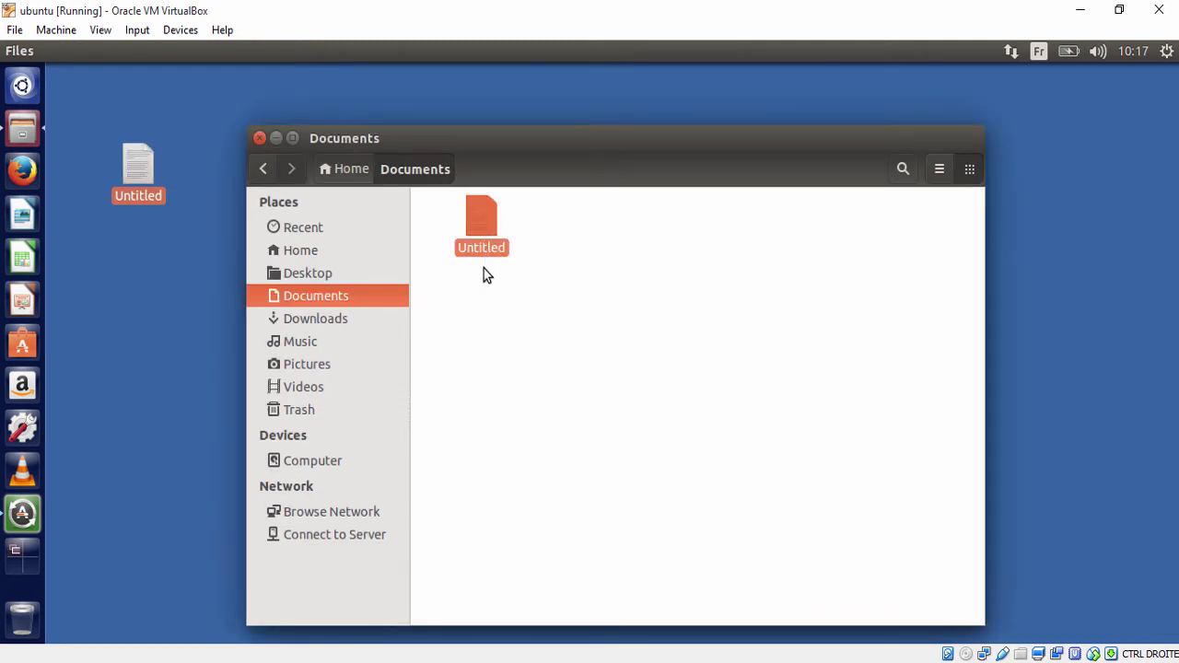
click(494, 361)
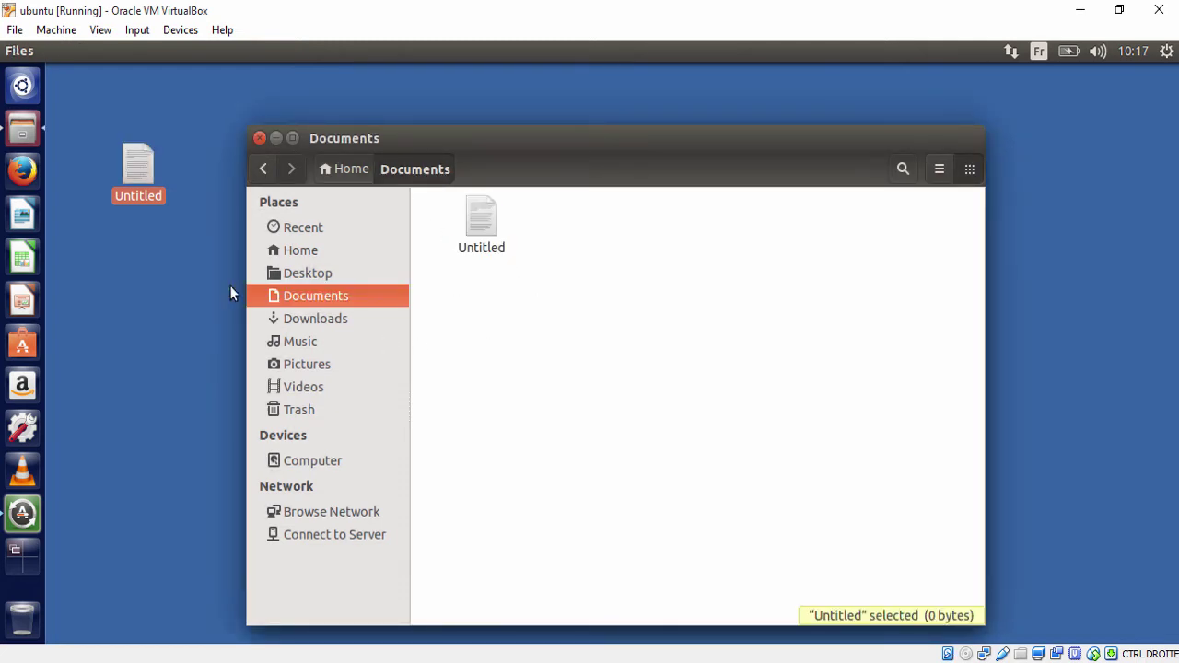
click(126, 175)
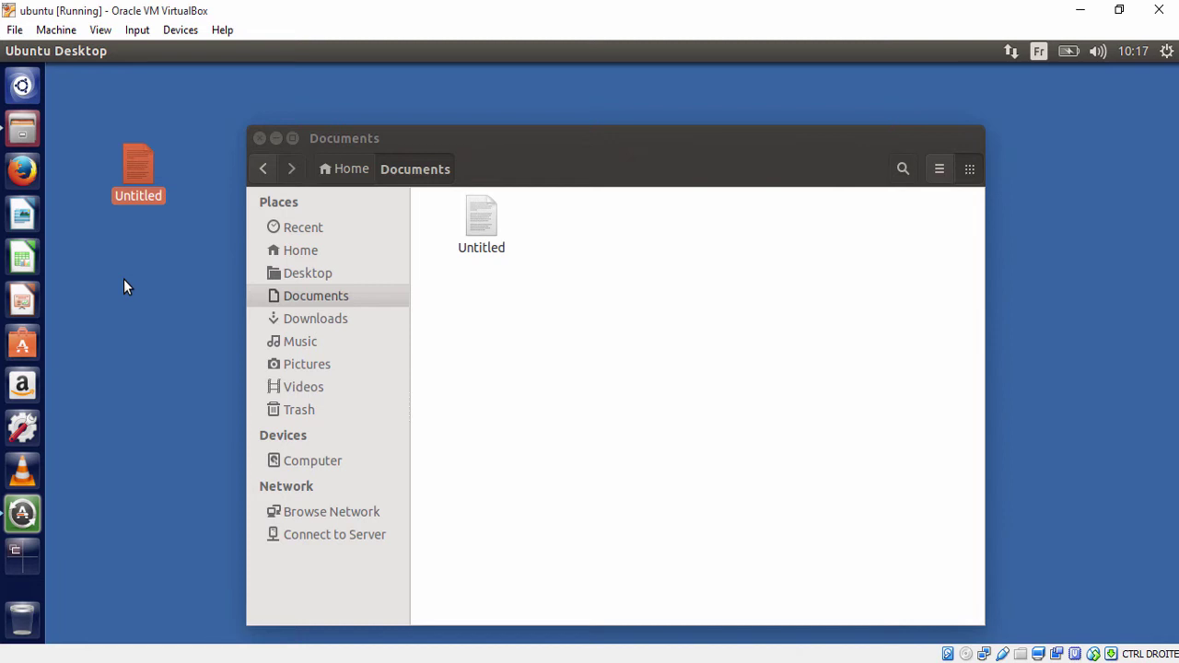
key(shift+Delete)
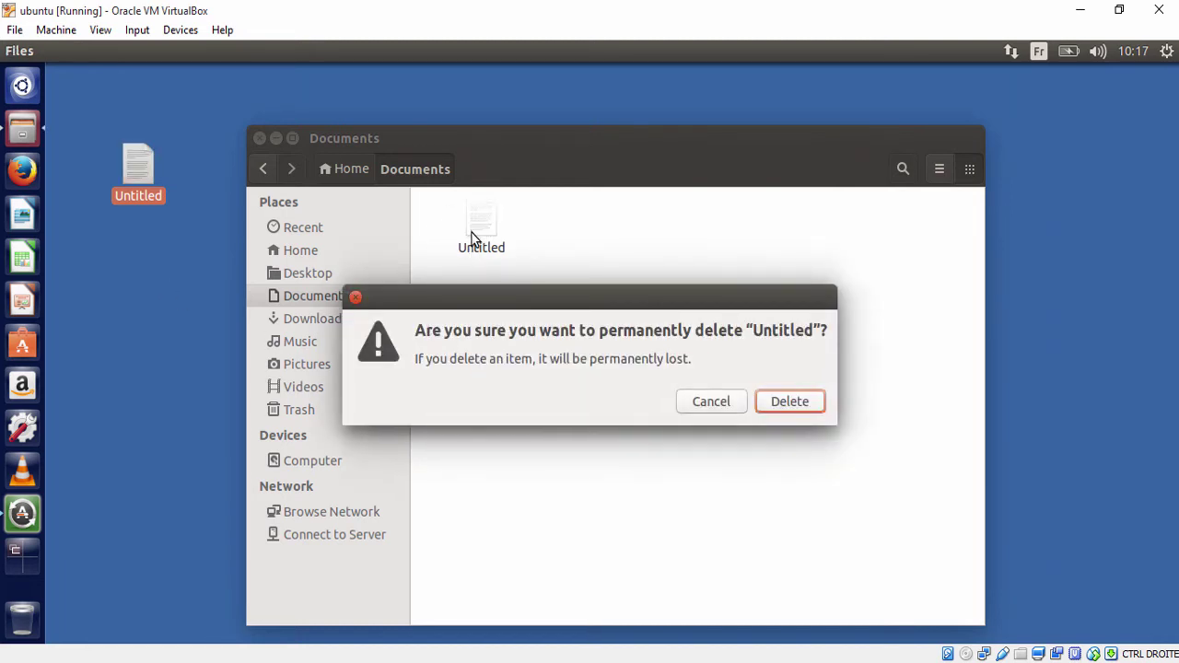
click(716, 410)
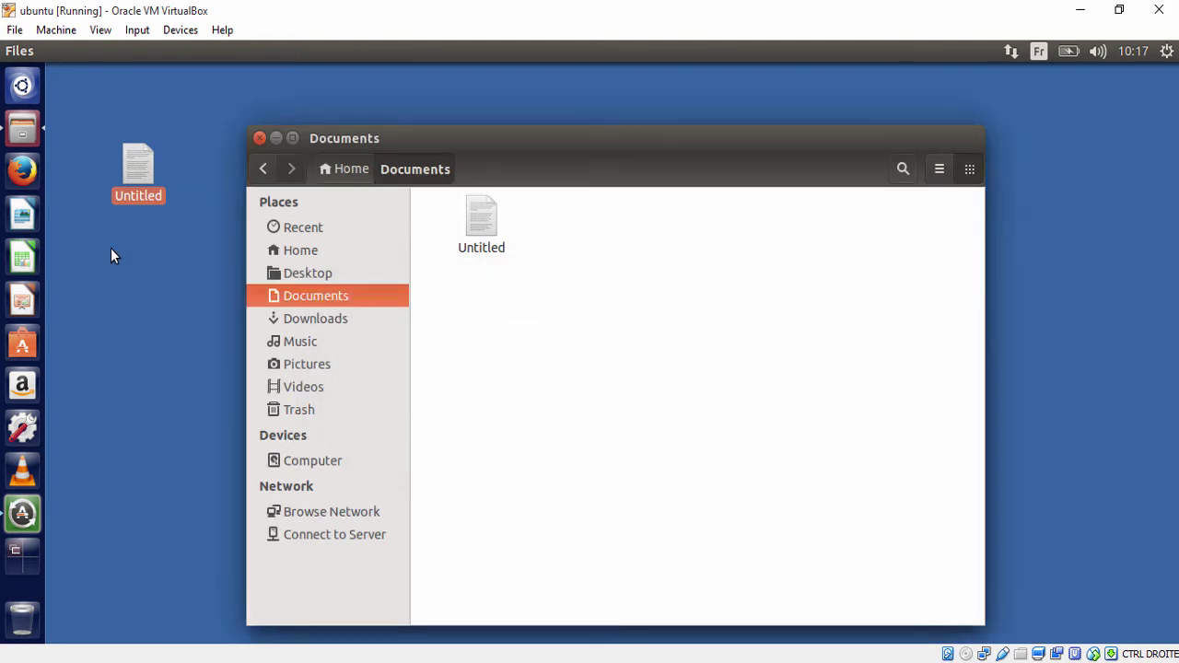
Move the desktop copy of the Untitled file to the Trash
click(110, 256)
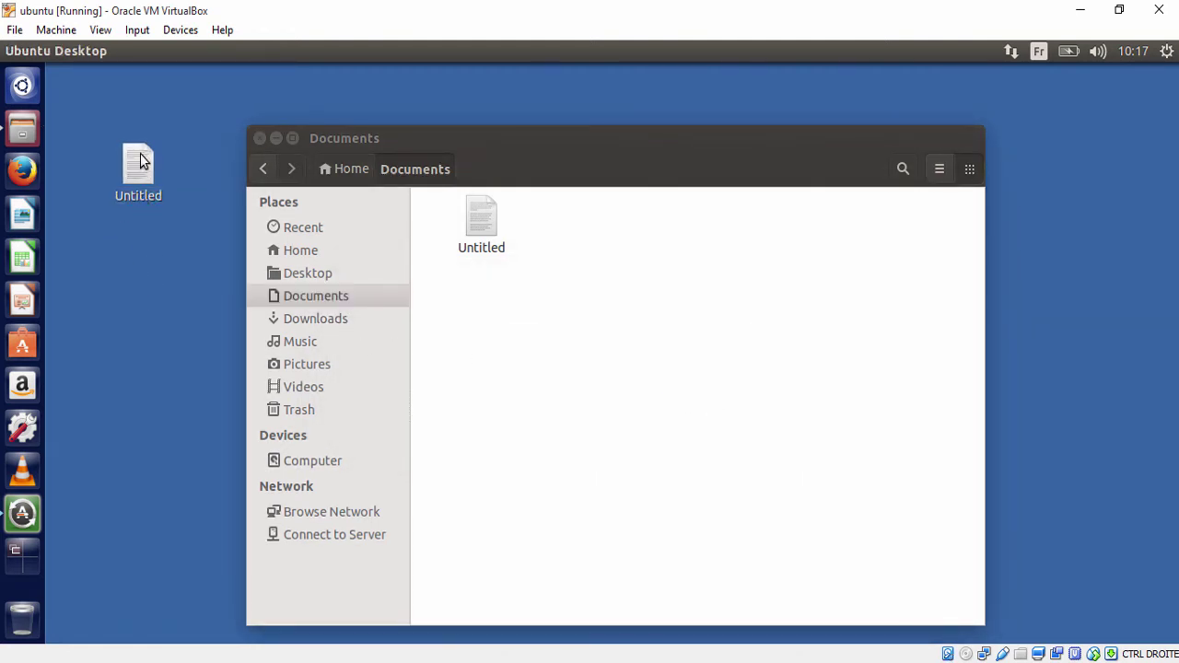
click(138, 191)
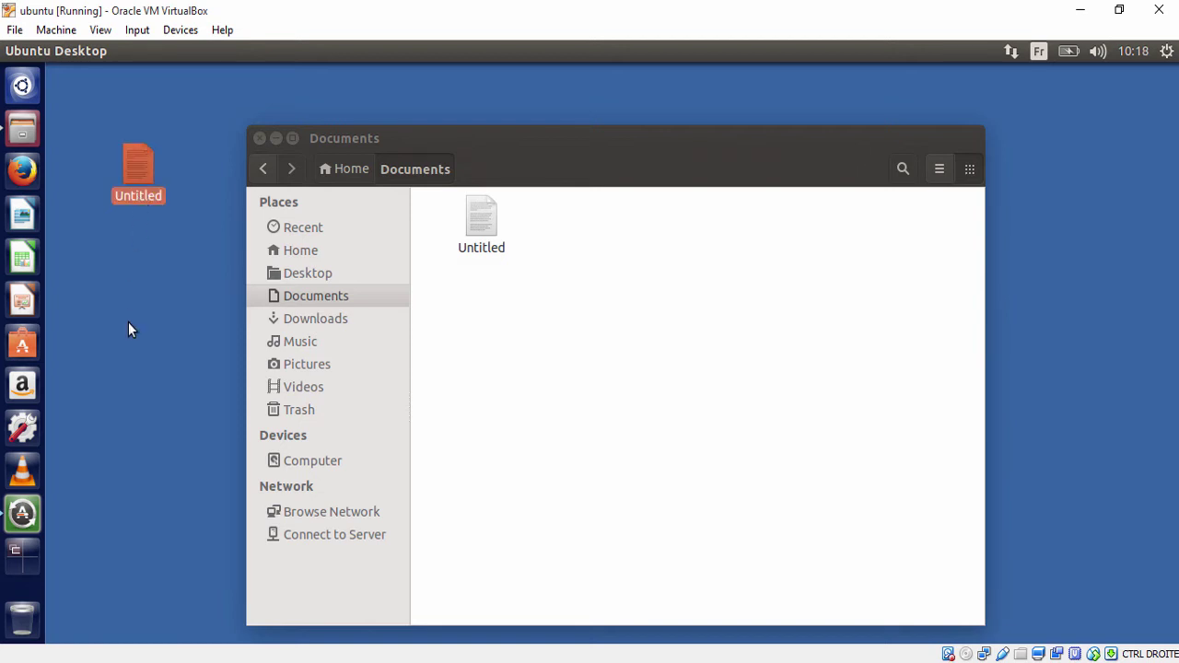
key(Delete)
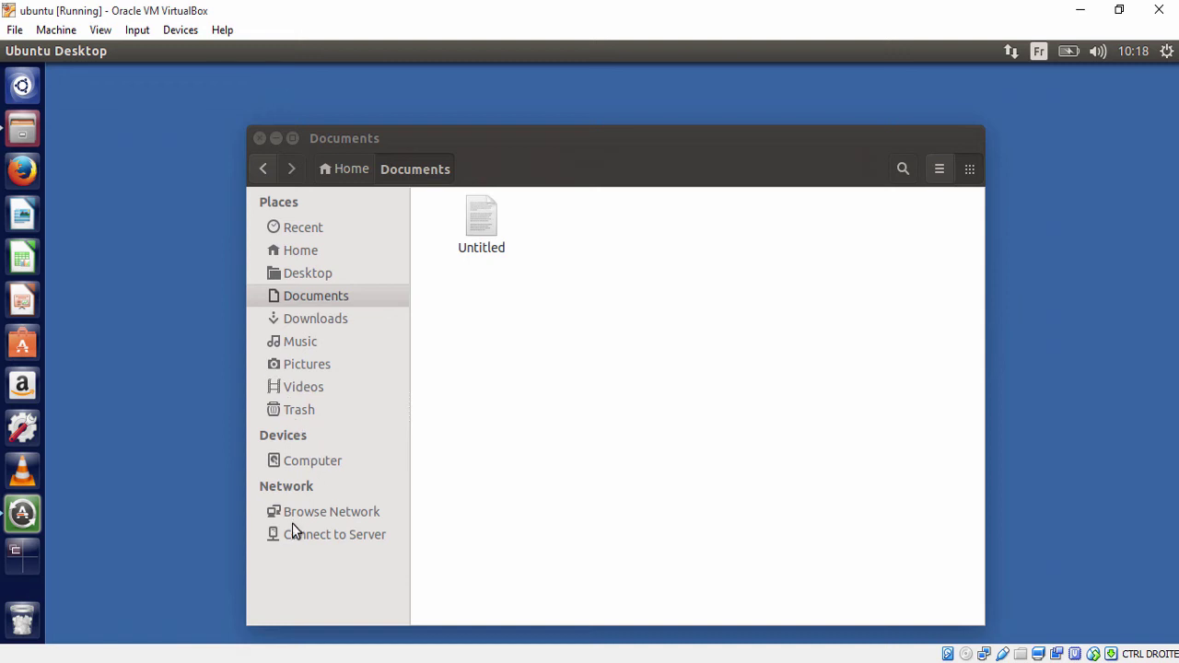
Restore the Untitled file from the Trash to the desktop and check the Desktop and Documents folders
click(301, 414)
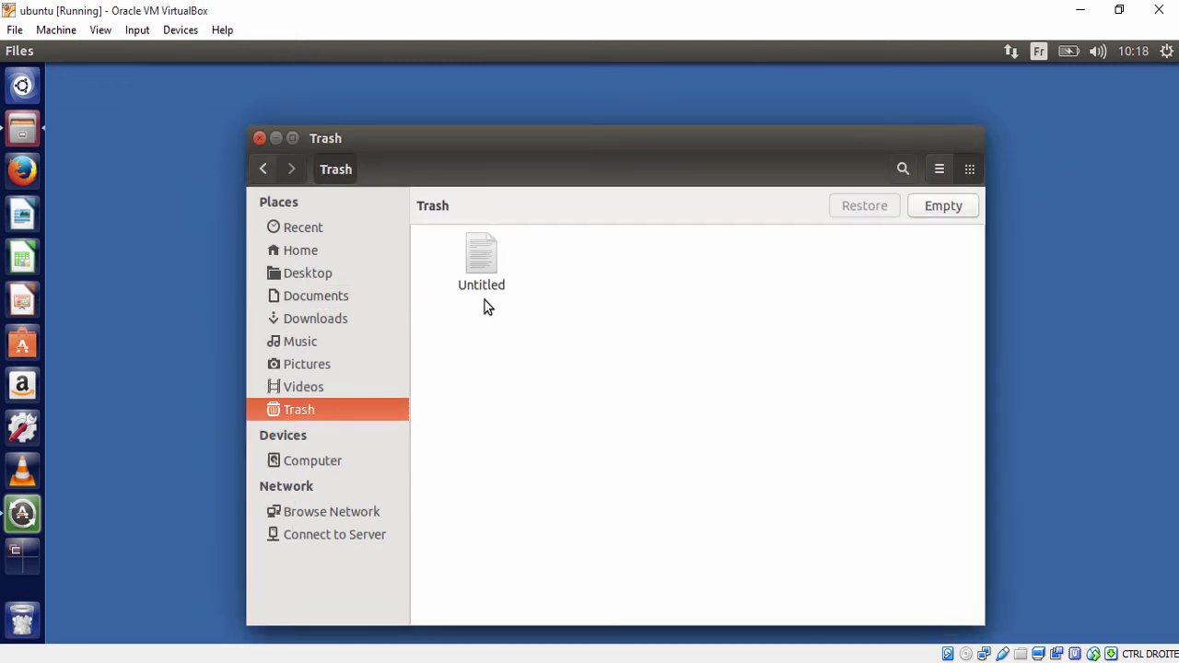
click(482, 262)
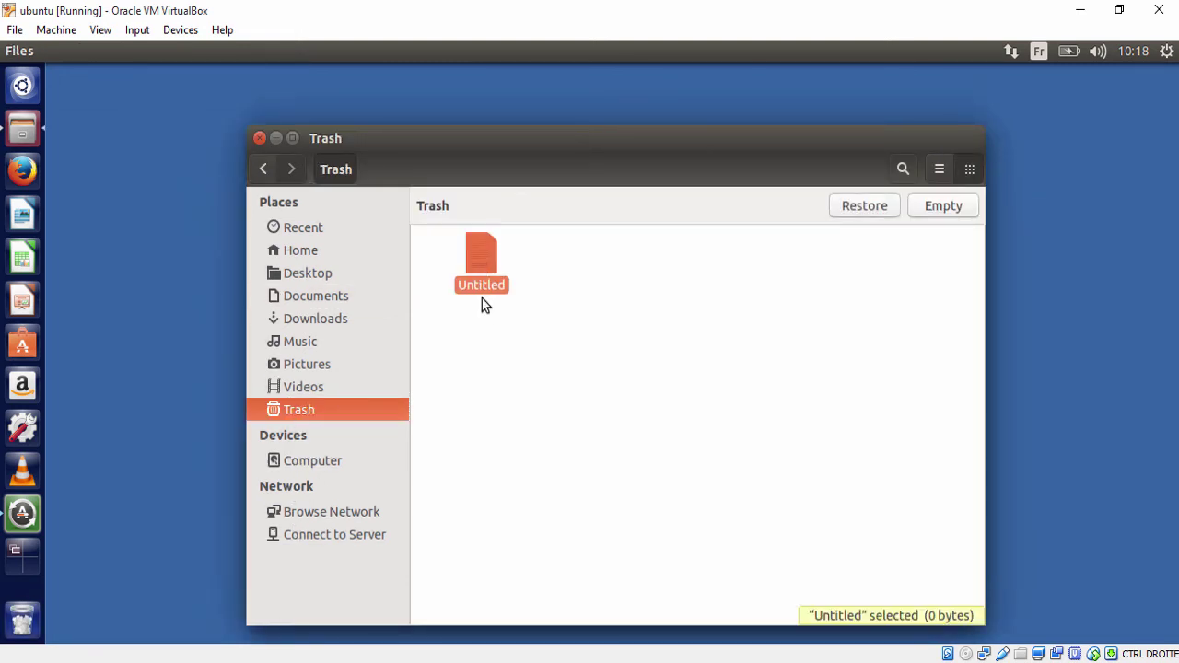
click(866, 210)
click(119, 138)
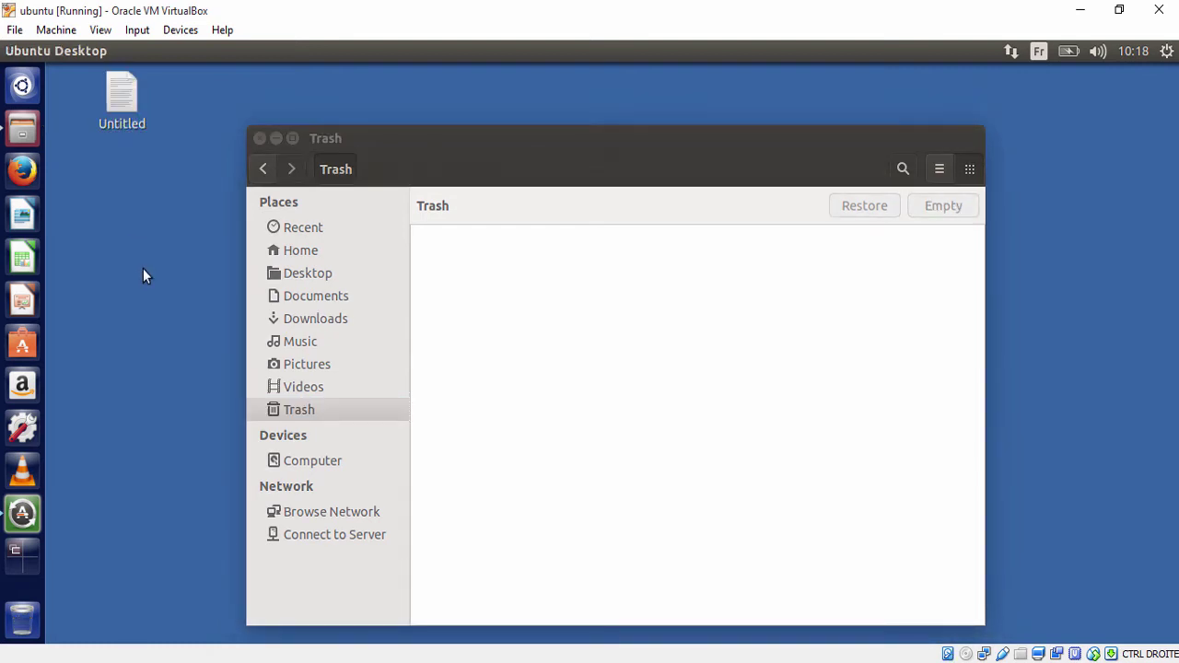
click(318, 272)
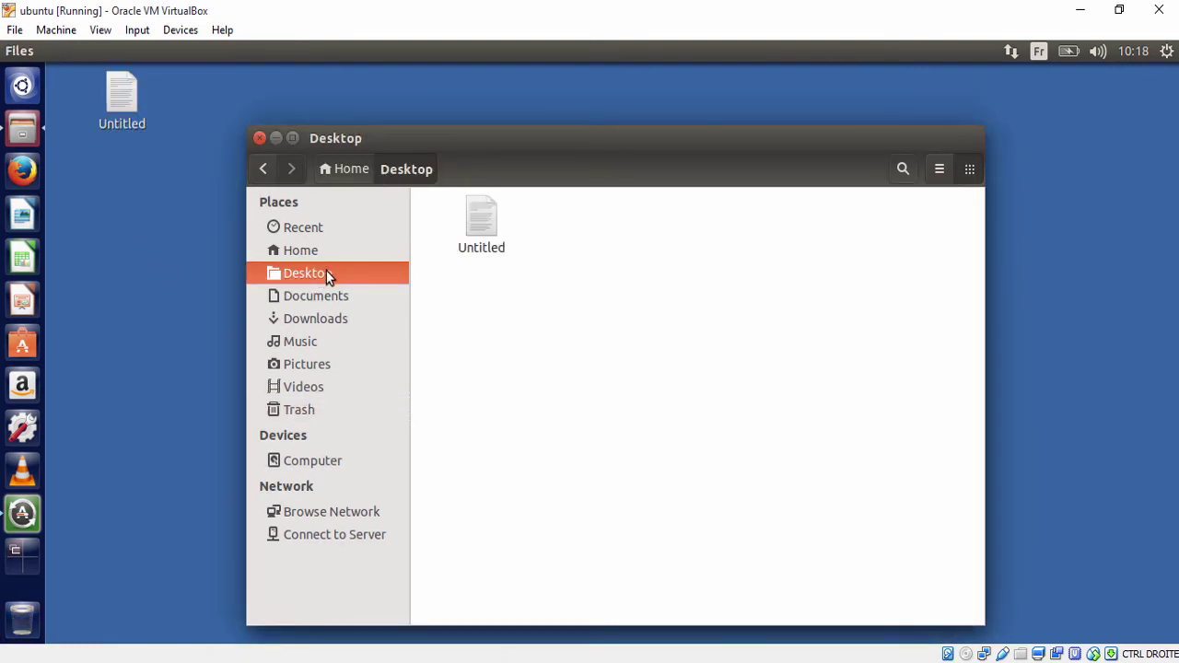
click(322, 293)
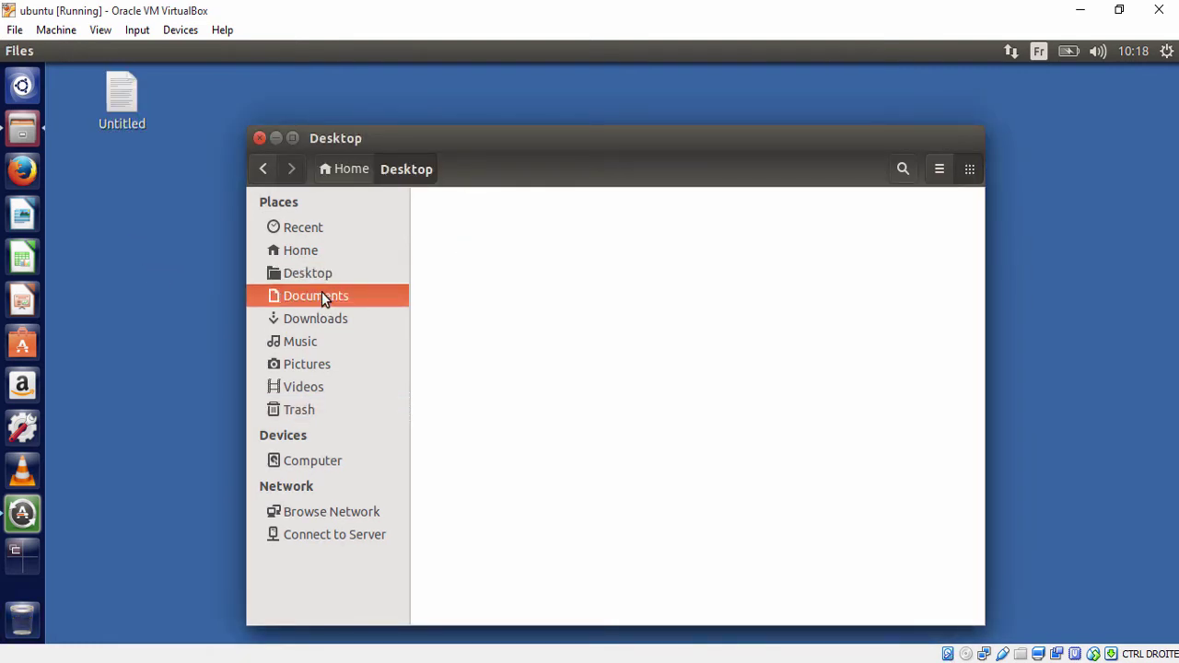
Permanently delete the desktop copy of the Untitled file, bypassing the Trash
click(131, 96)
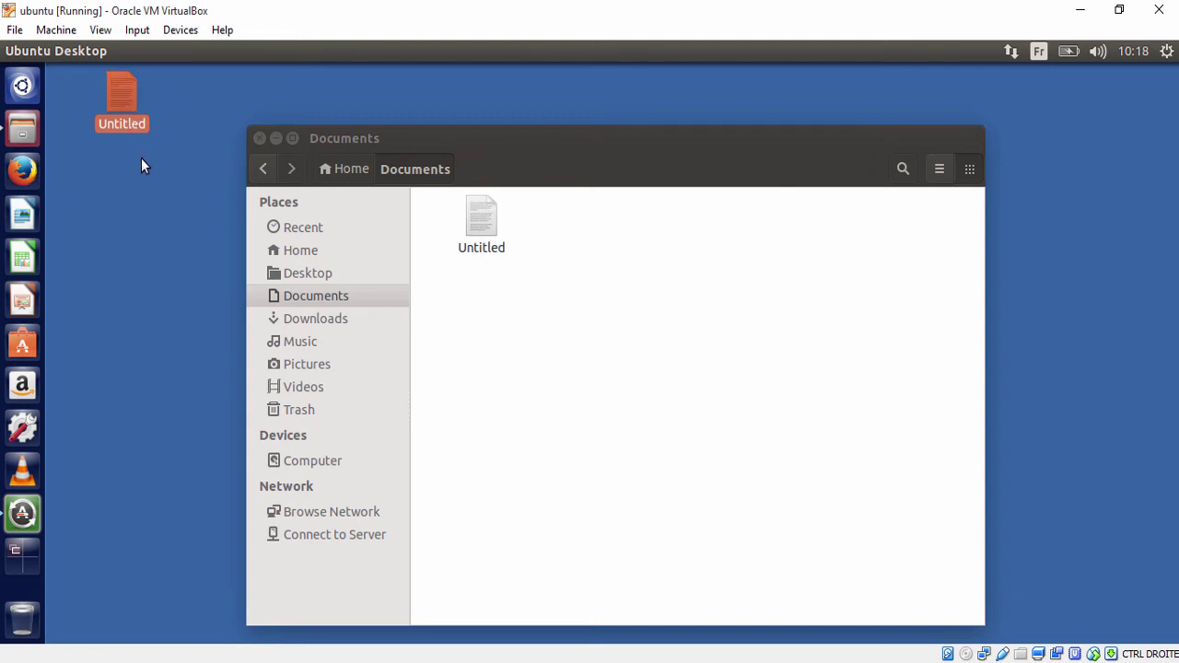
click(193, 191)
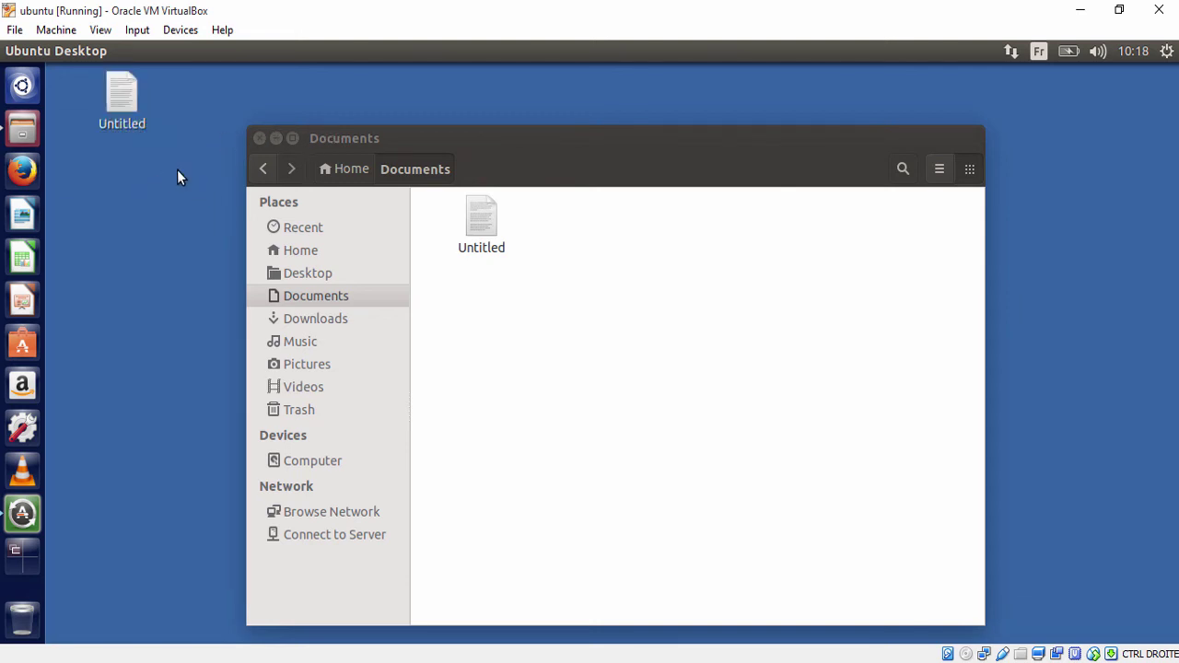
click(124, 115)
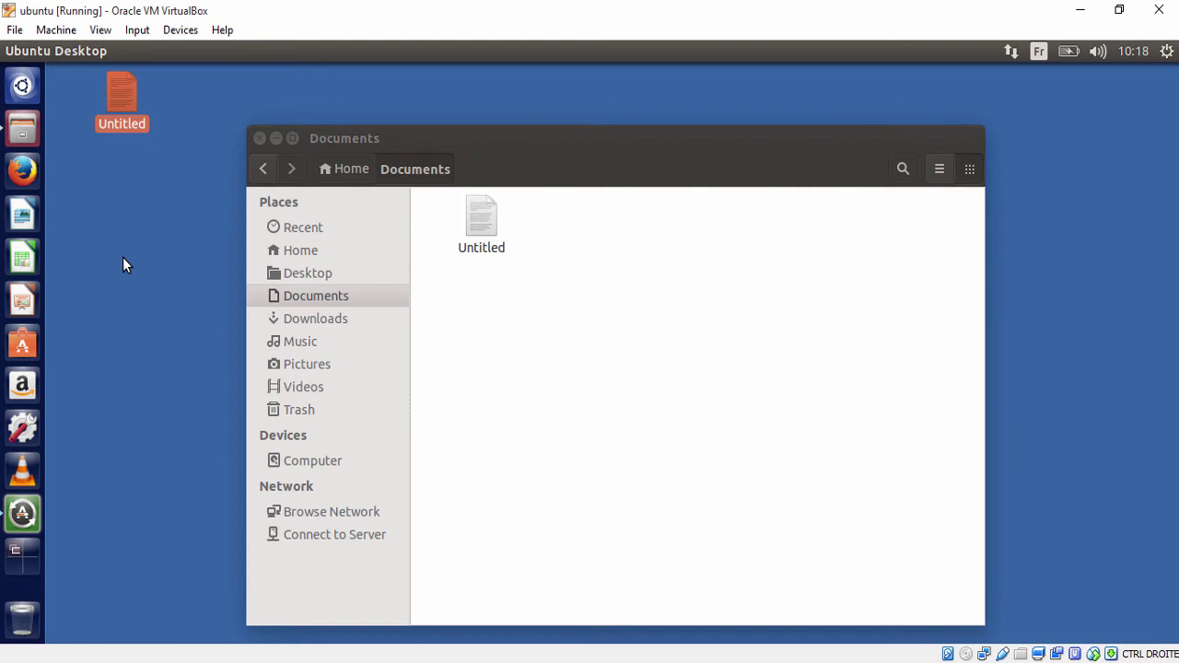
key(shift+Delete)
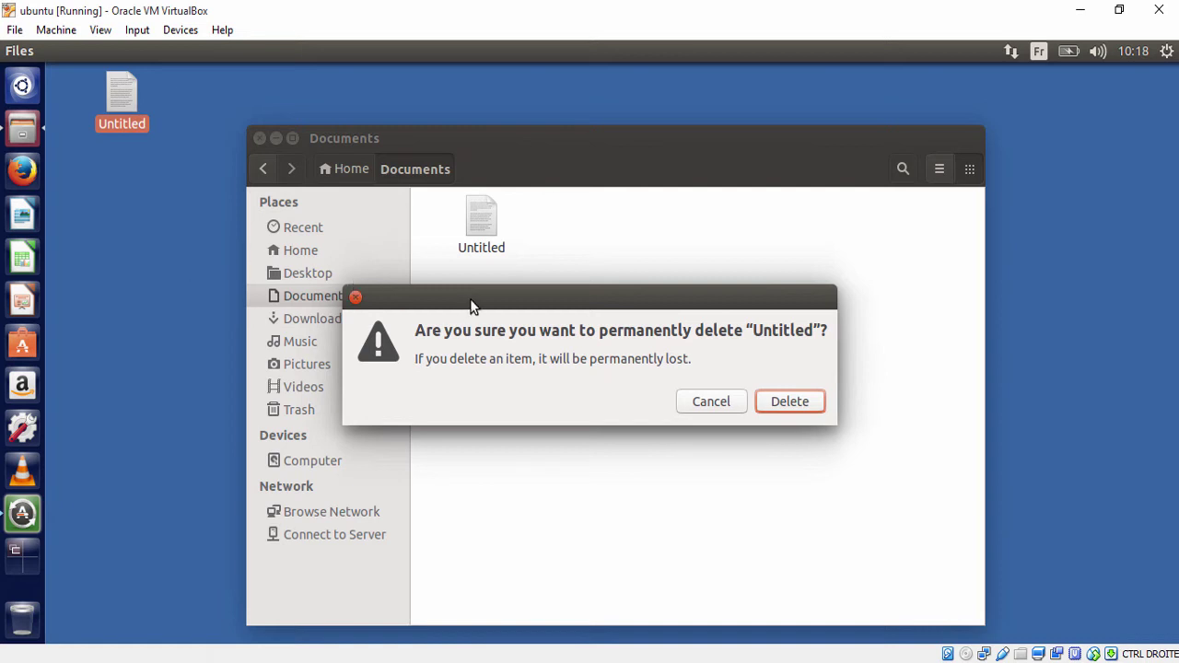
drag(470, 306, 441, 266)
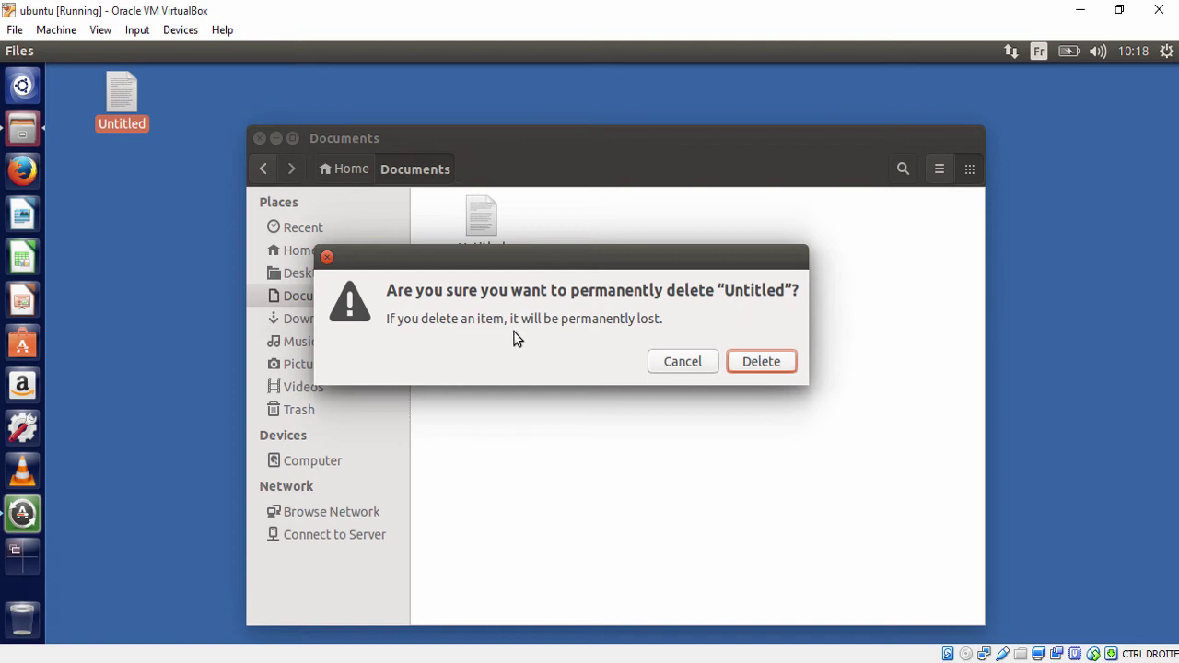
drag(576, 318, 667, 320)
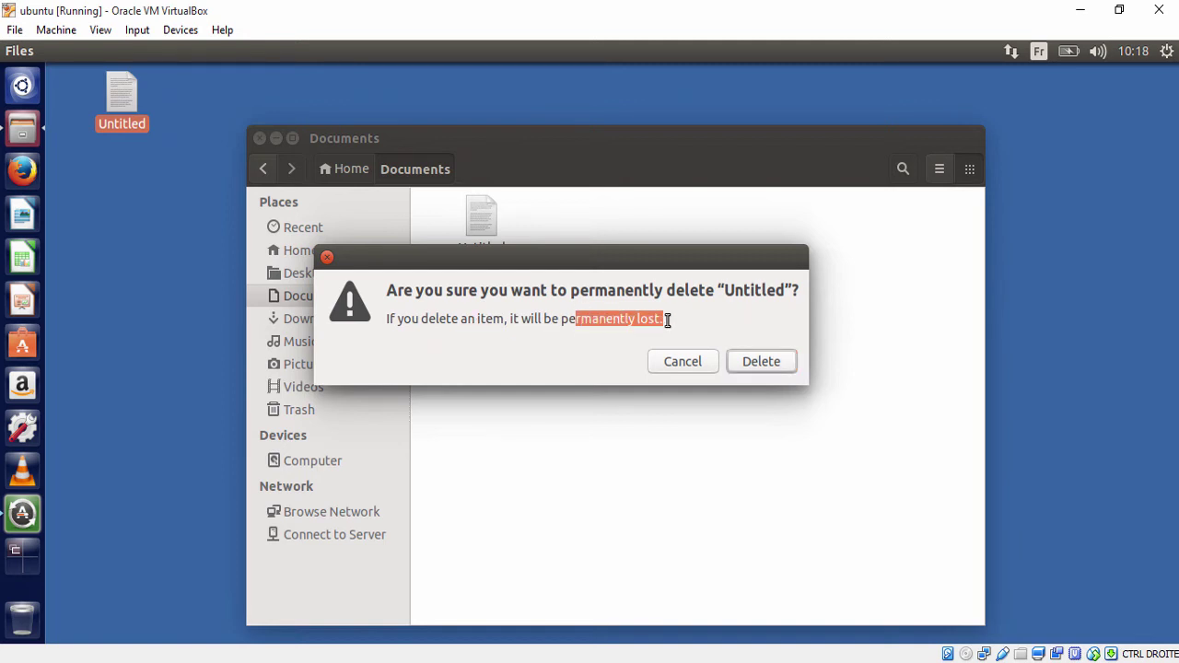
click(622, 318)
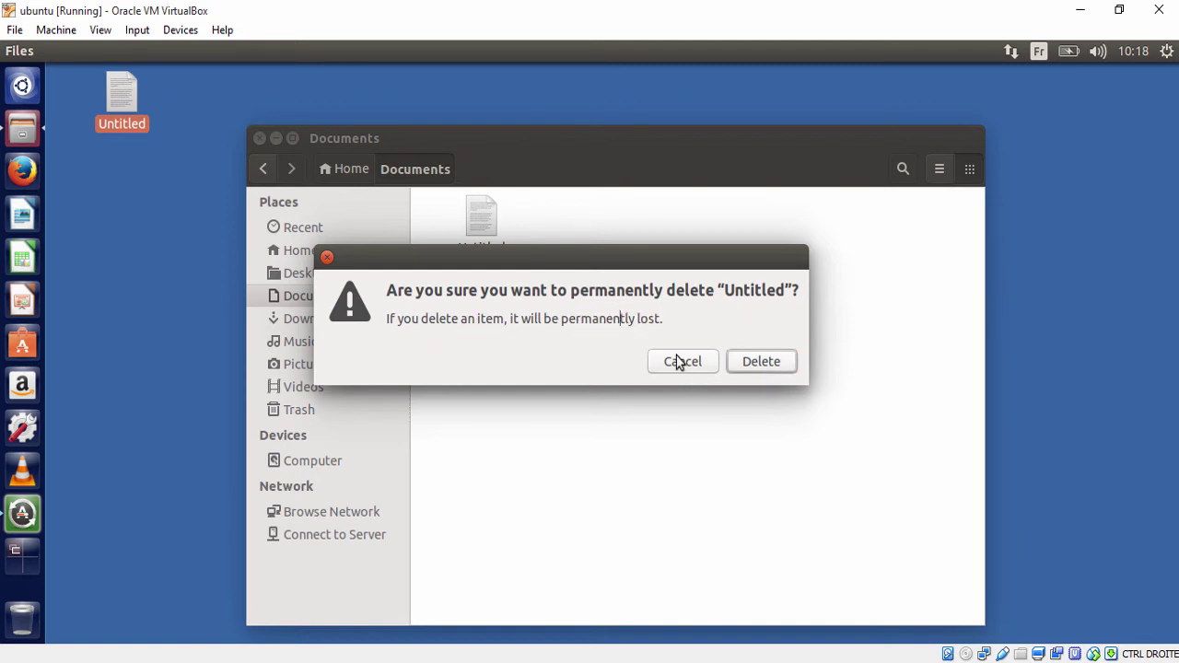
click(763, 362)
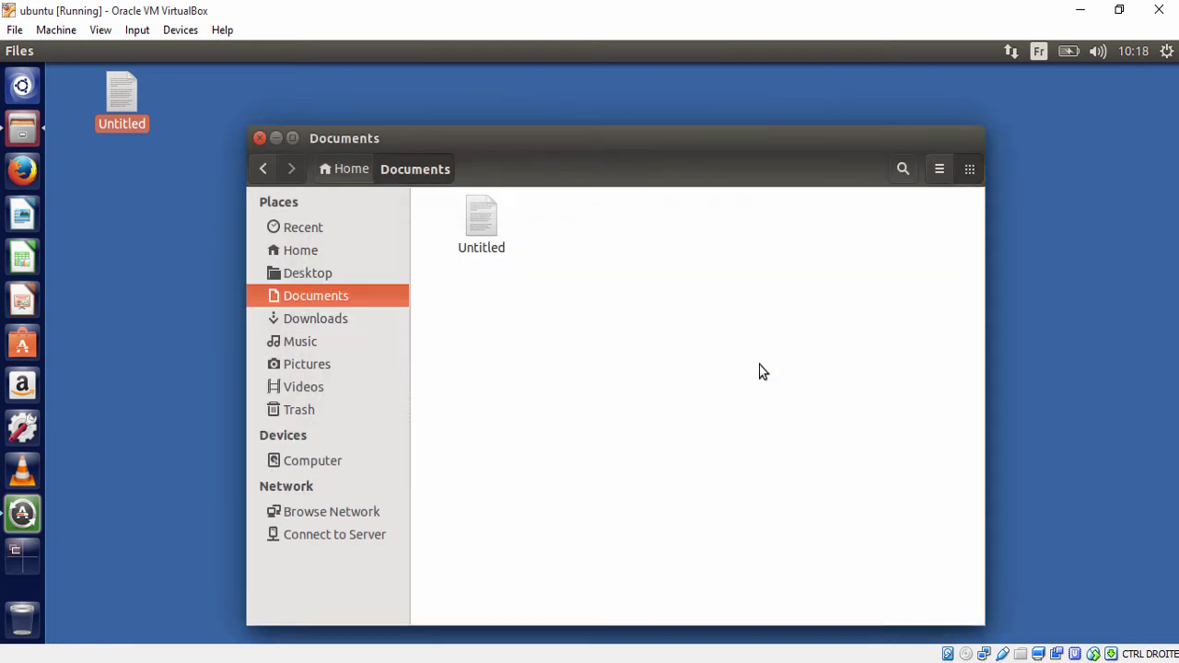
Check the Trash, Desktop and Documents folders for the permanently deleted Untitled copy
click(297, 410)
drag(475, 272, 634, 442)
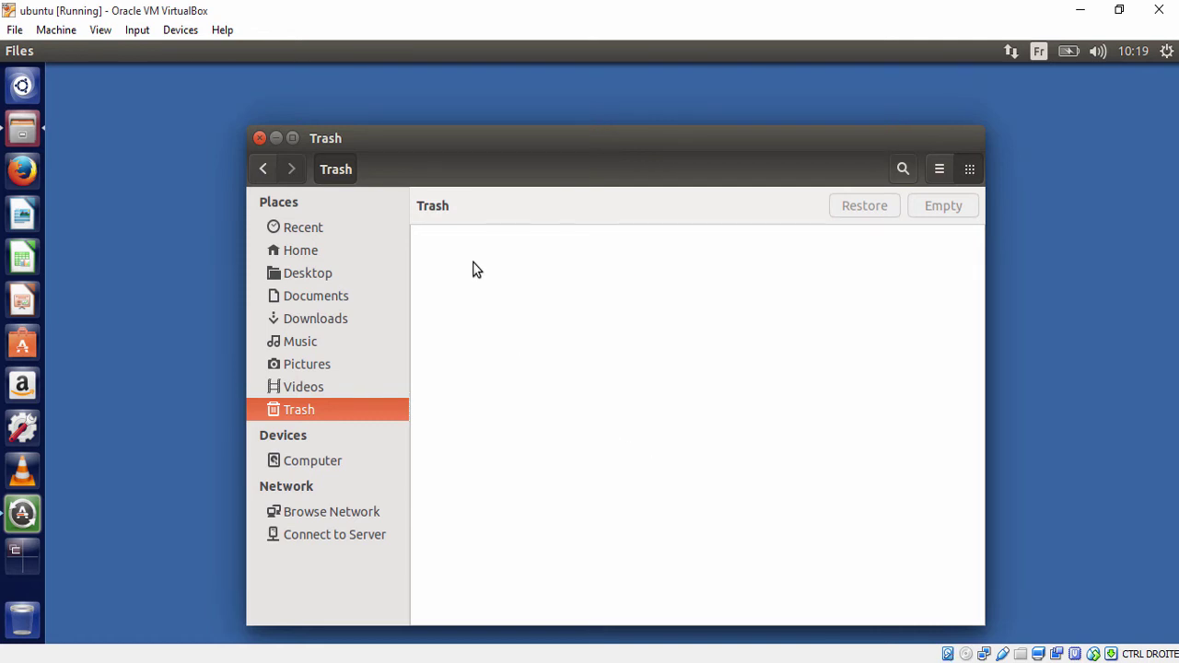
click(304, 231)
click(307, 274)
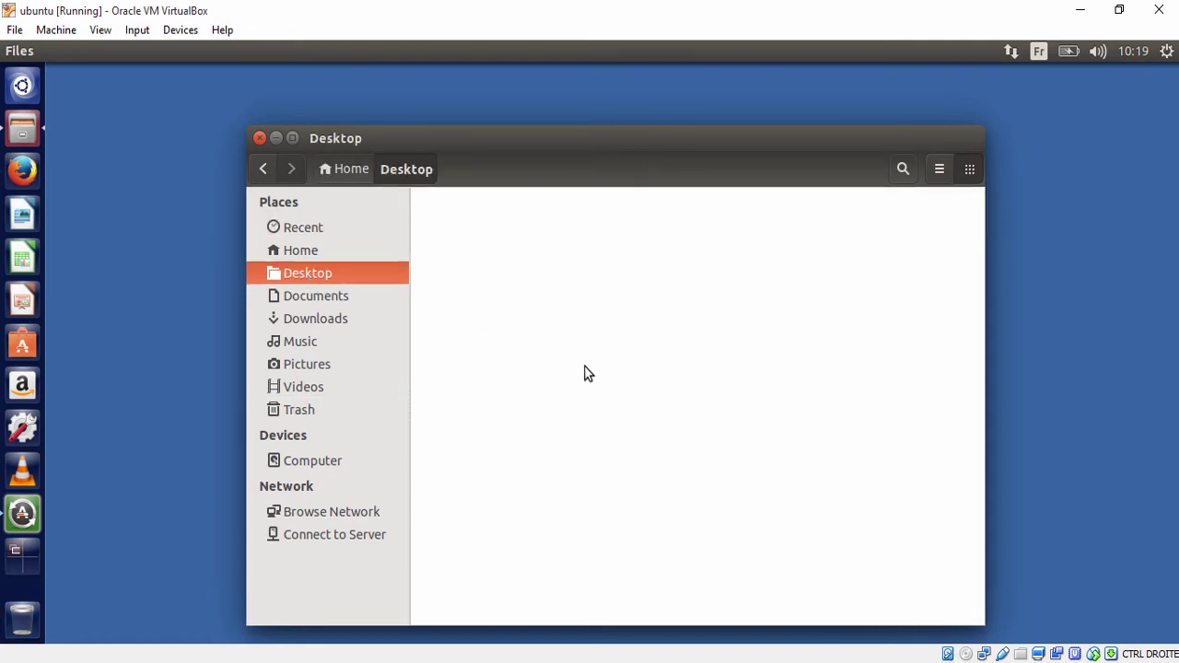
click(329, 300)
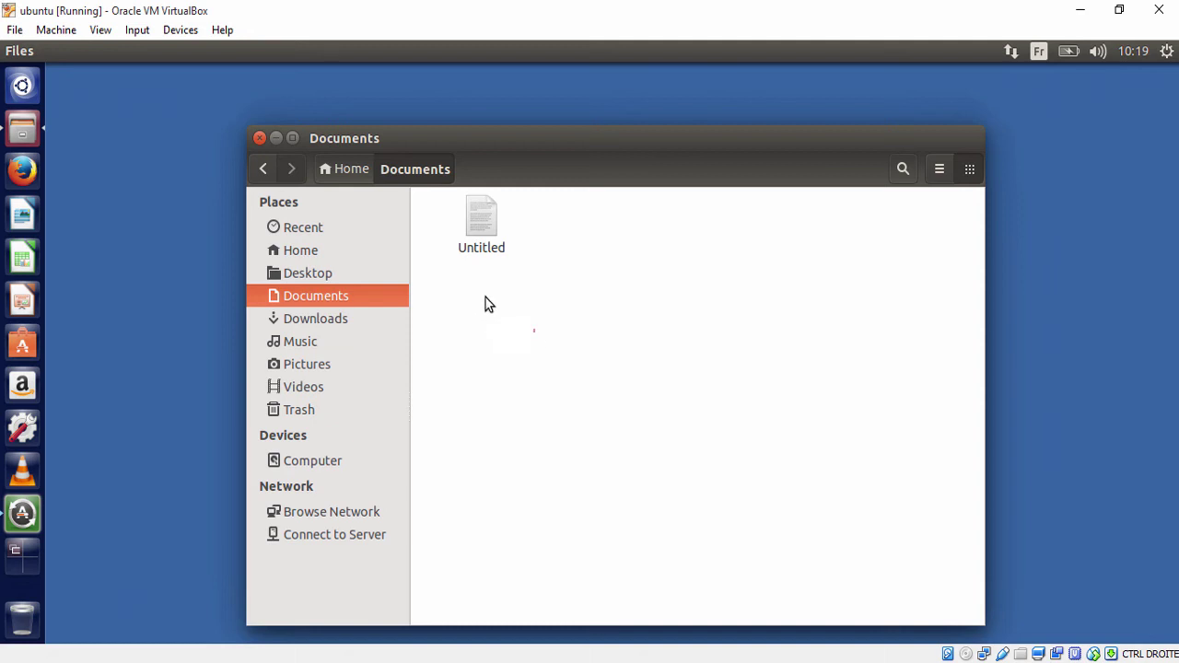
Create a new folder named "whatever" in the Documents folder
right_click(536, 383)
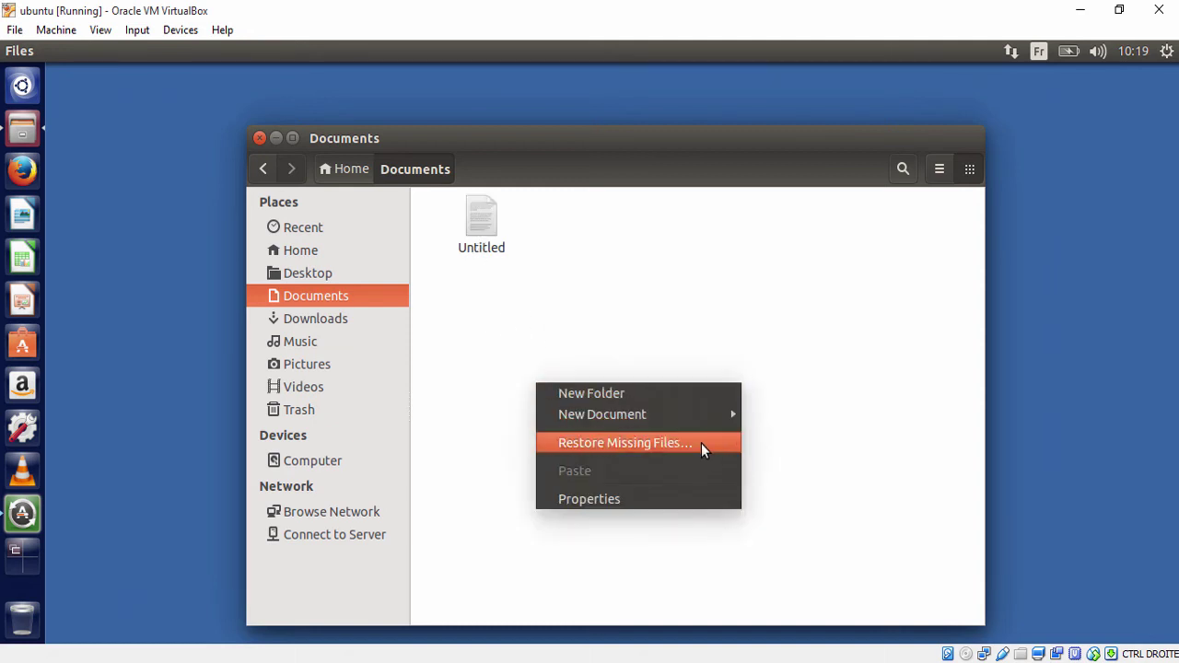
click(128, 327)
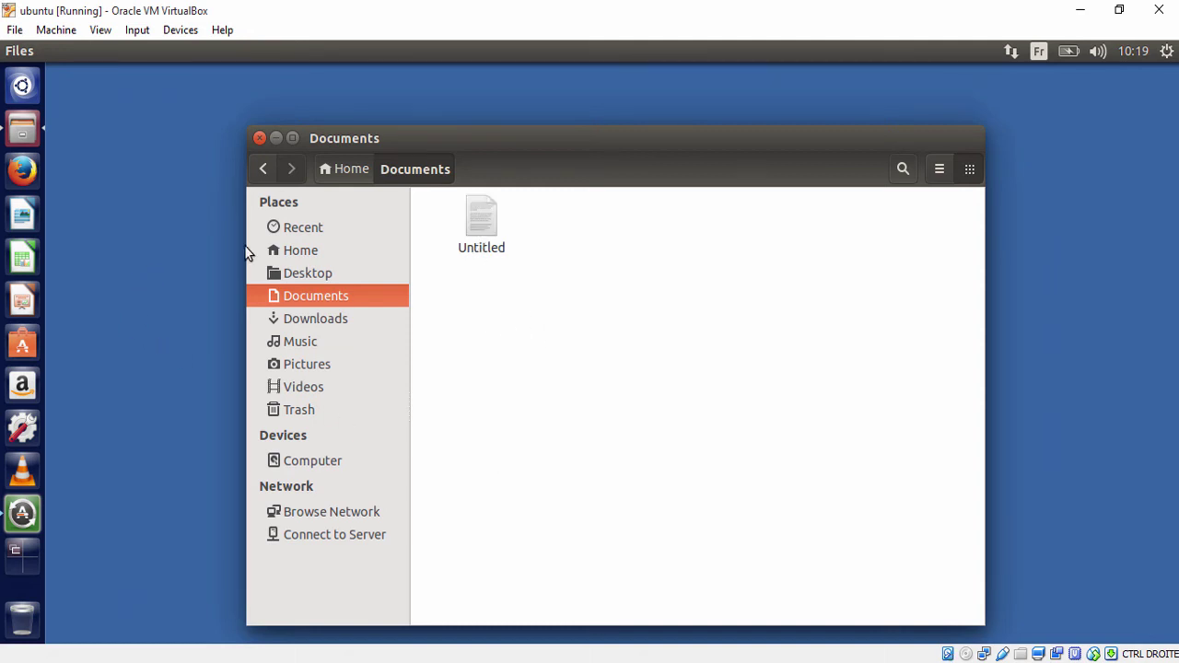
right_click(536, 312)
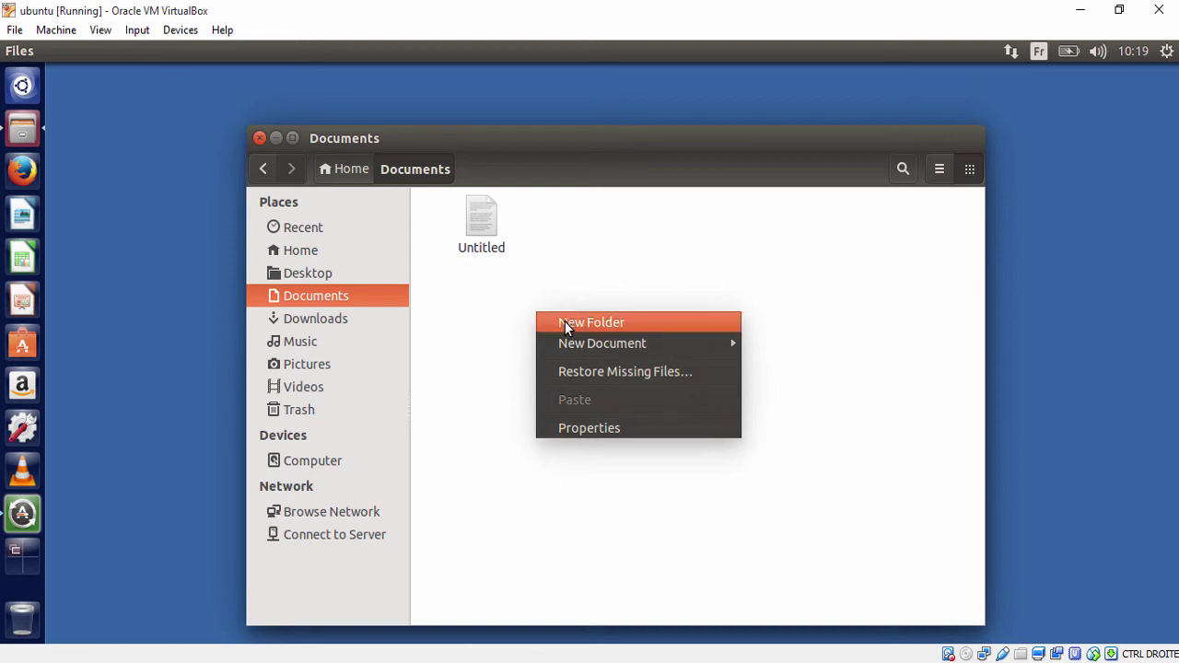
click(564, 321)
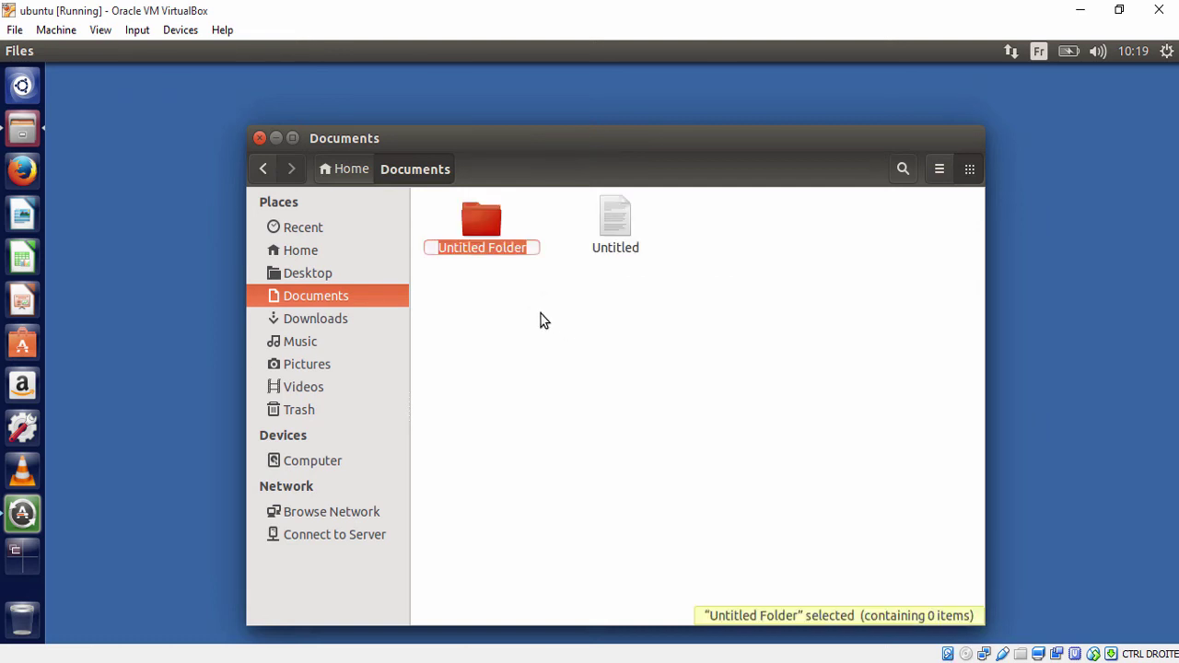
text(whatevere)
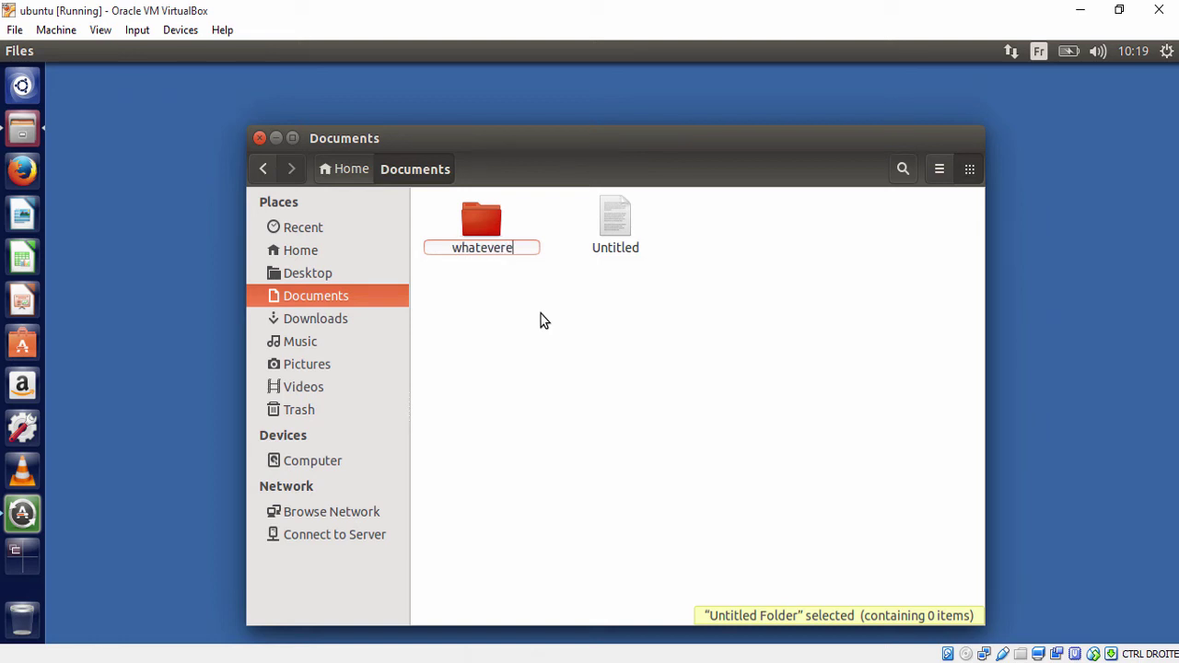
key(BackSpace)
key(Return)
click(540, 321)
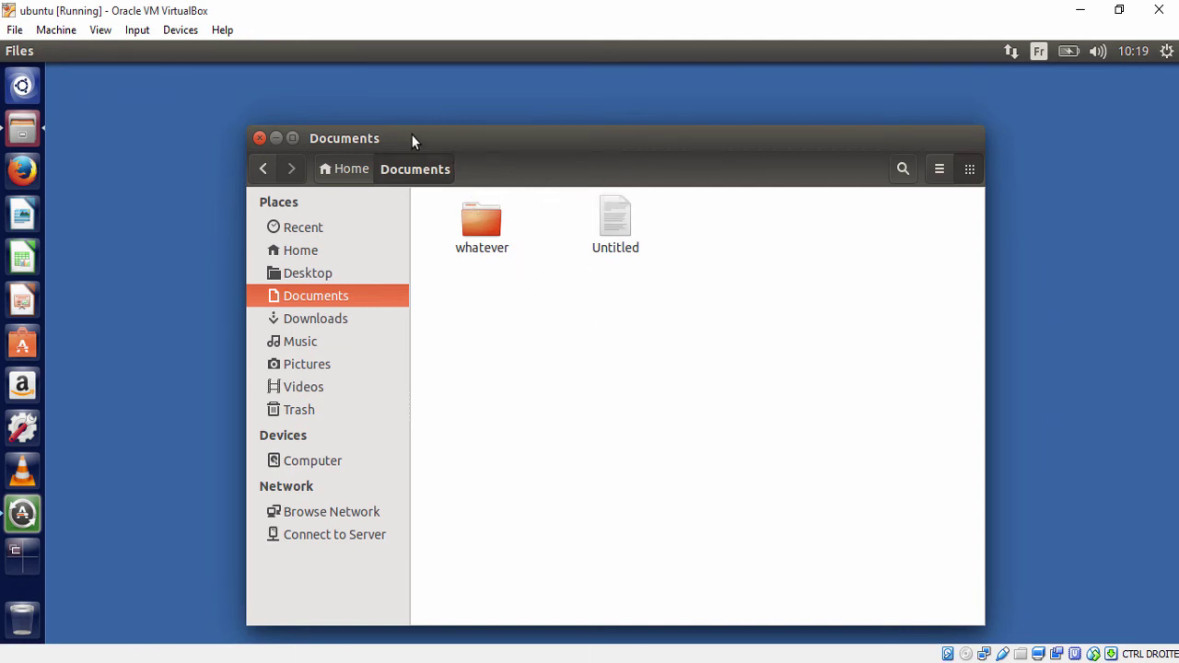
Sort the items in the Documents folder by size and by type, keeping them shown as icons
click(148, 51)
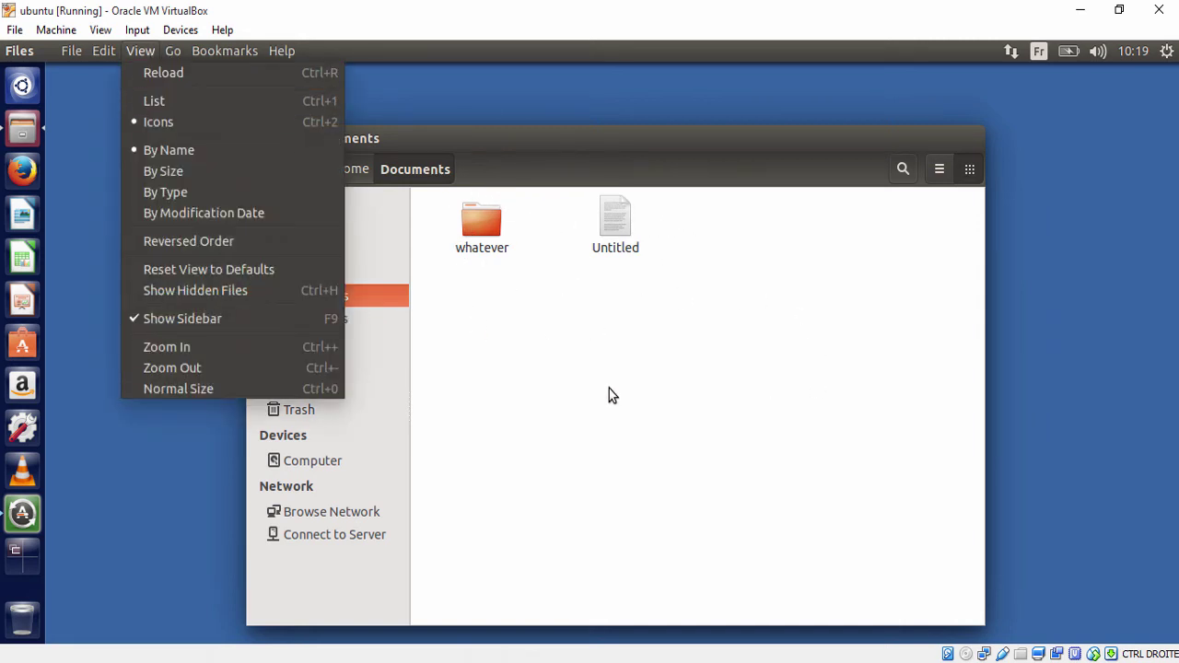
click(156, 103)
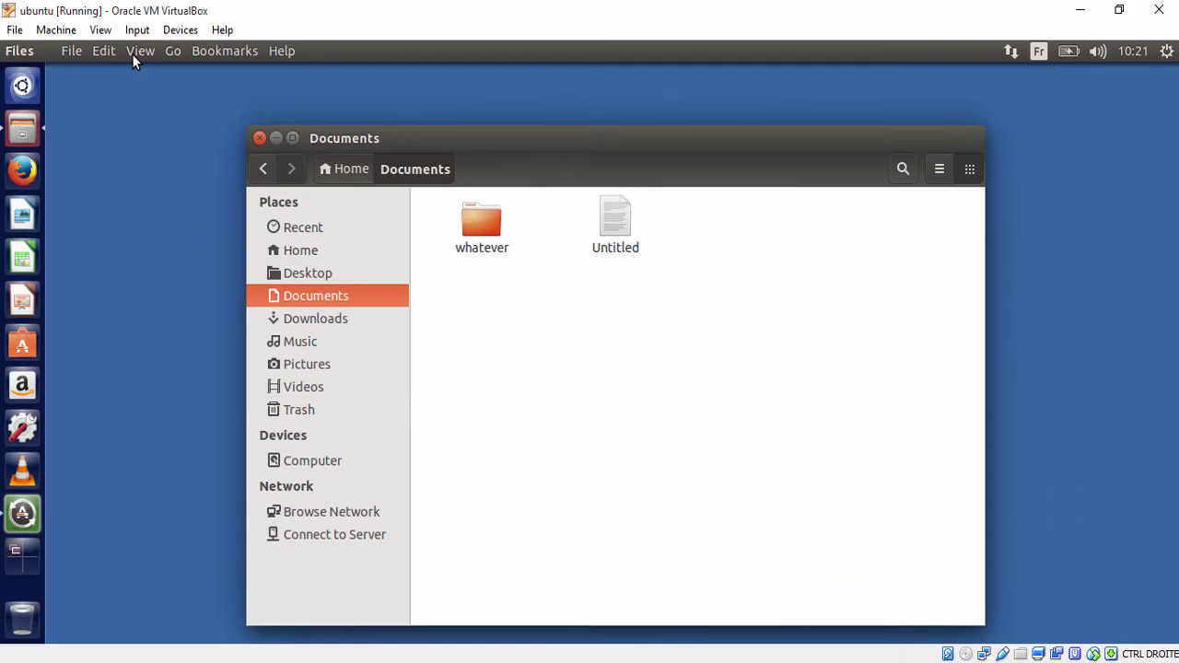
click(138, 51)
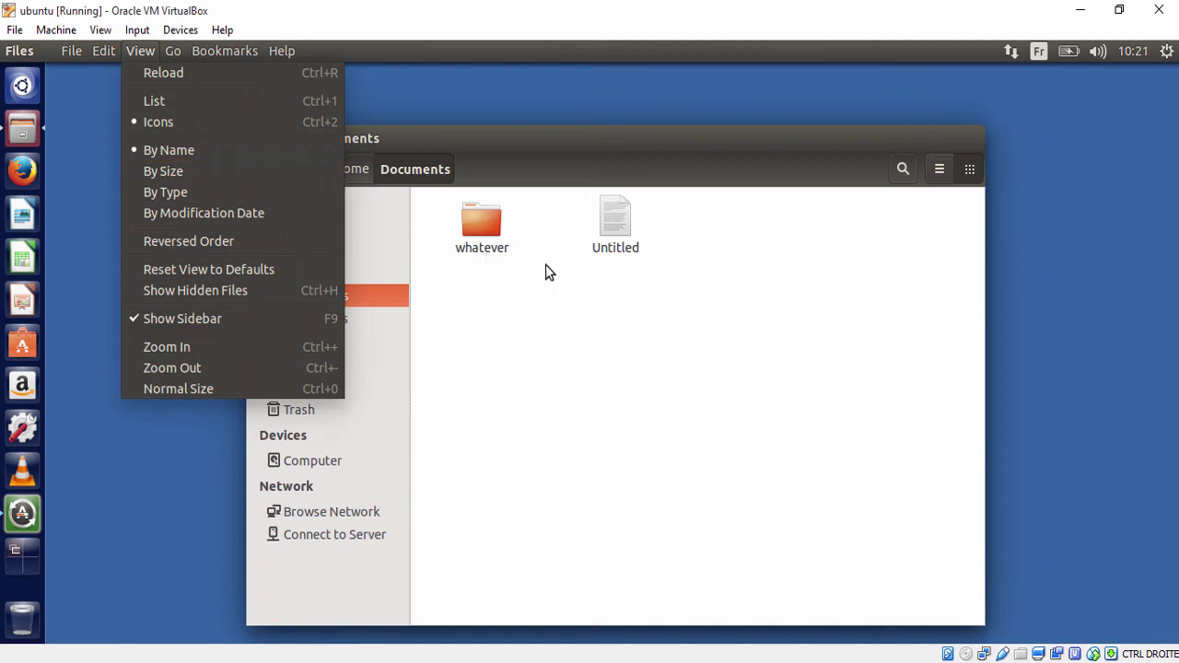
click(187, 169)
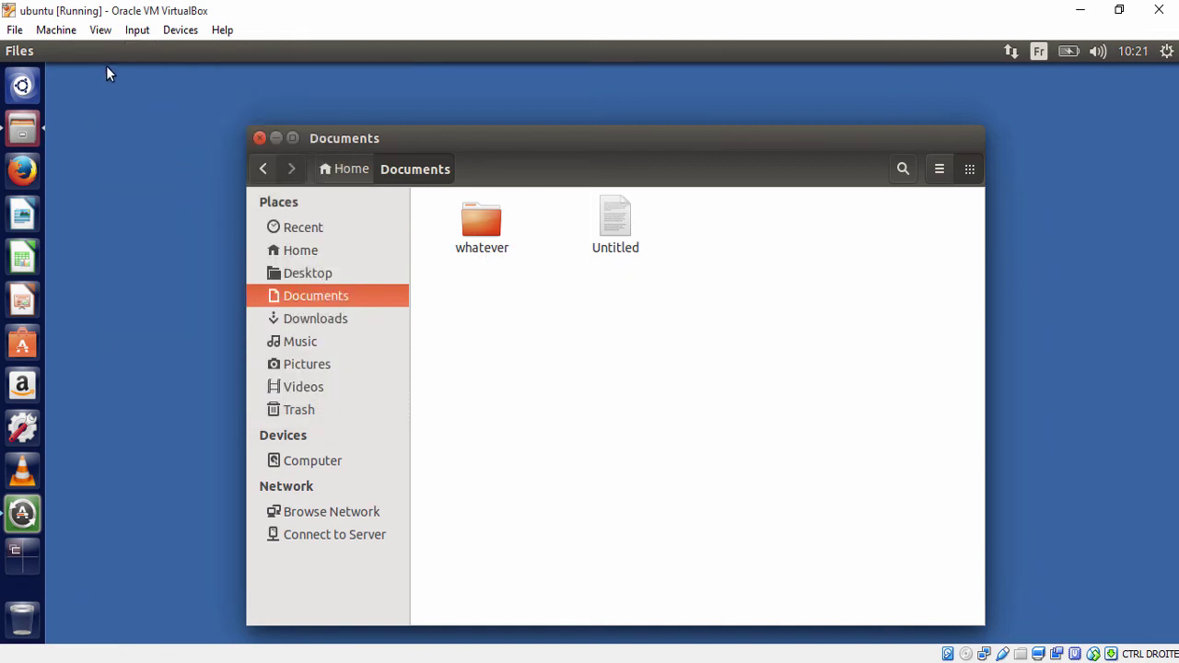
click(138, 51)
click(221, 195)
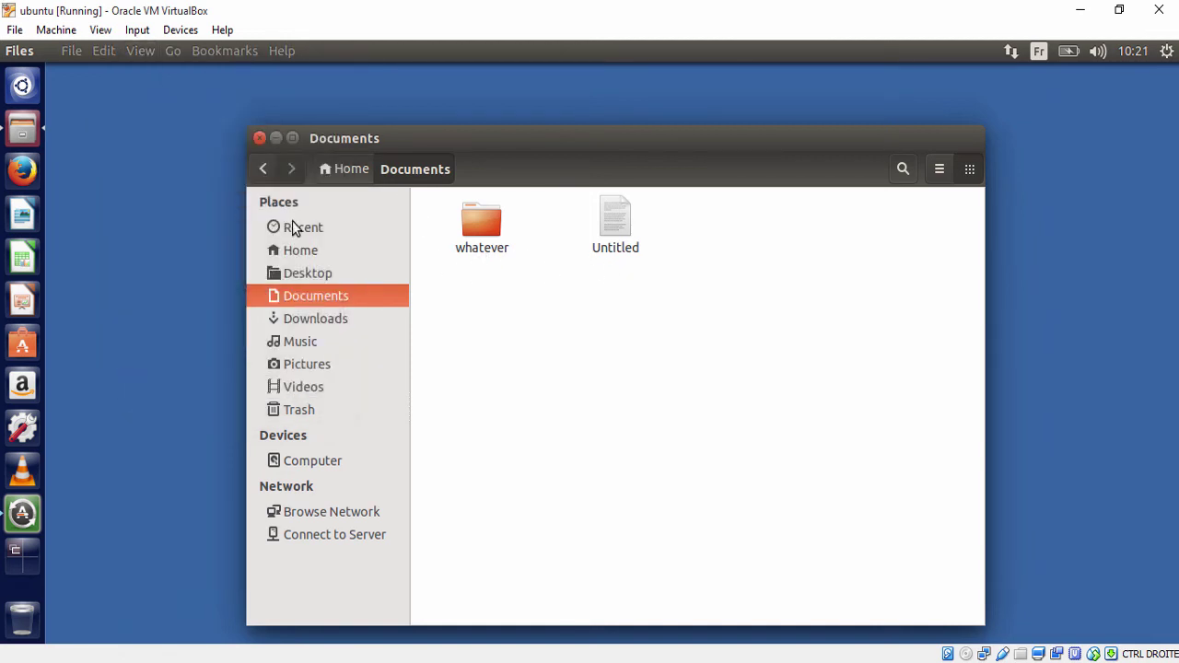
Sort the items in the Documents folder by name
drag(661, 299, 529, 324)
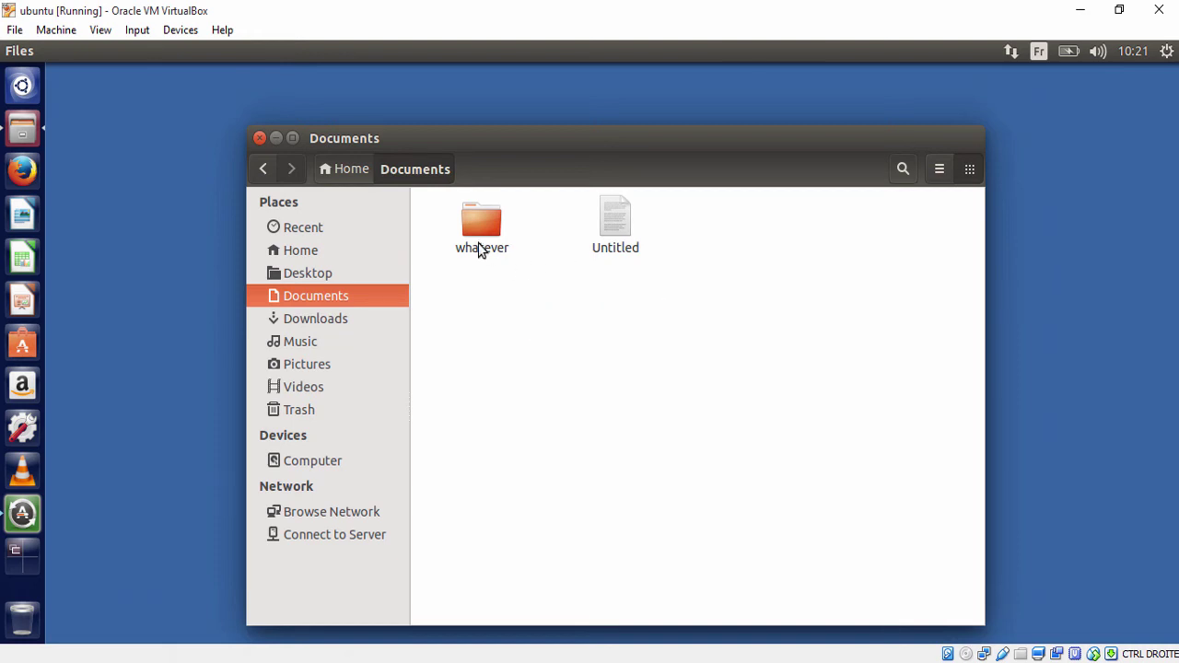
drag(659, 337, 552, 433)
drag(760, 255, 741, 340)
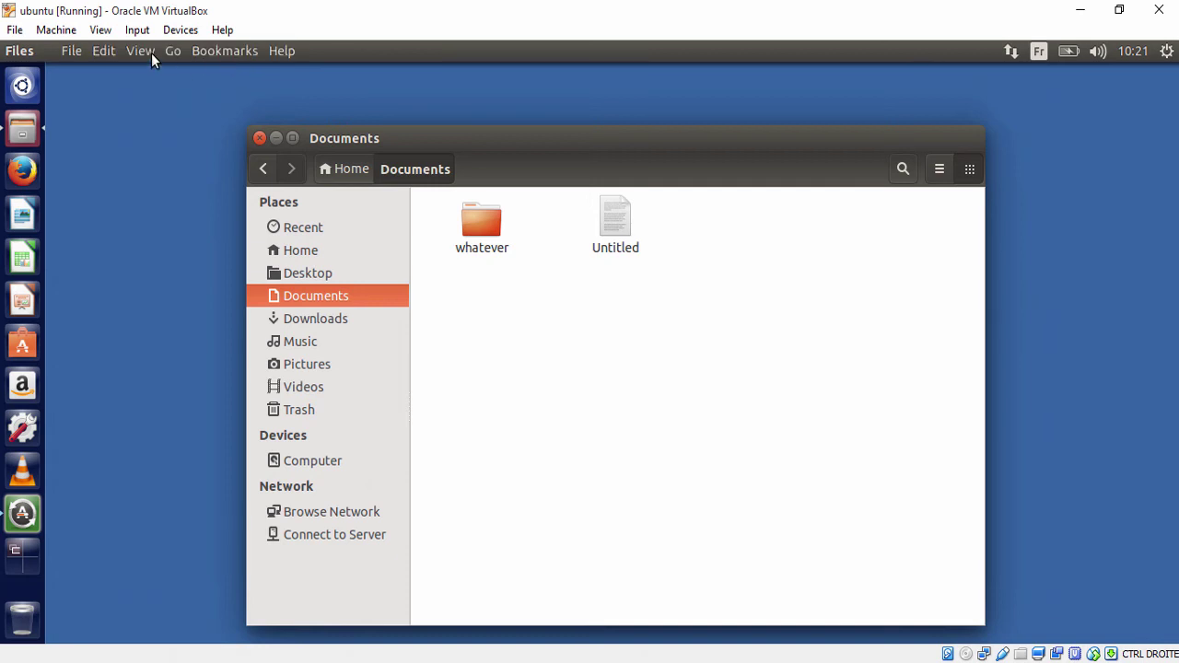
click(151, 52)
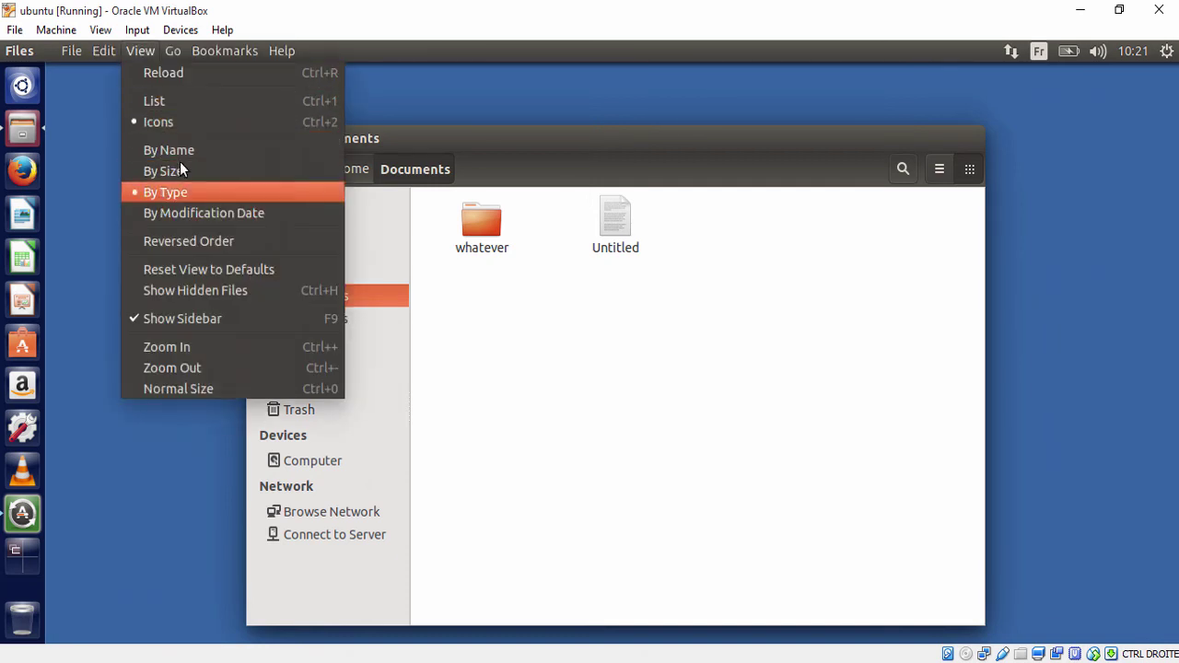
click(159, 149)
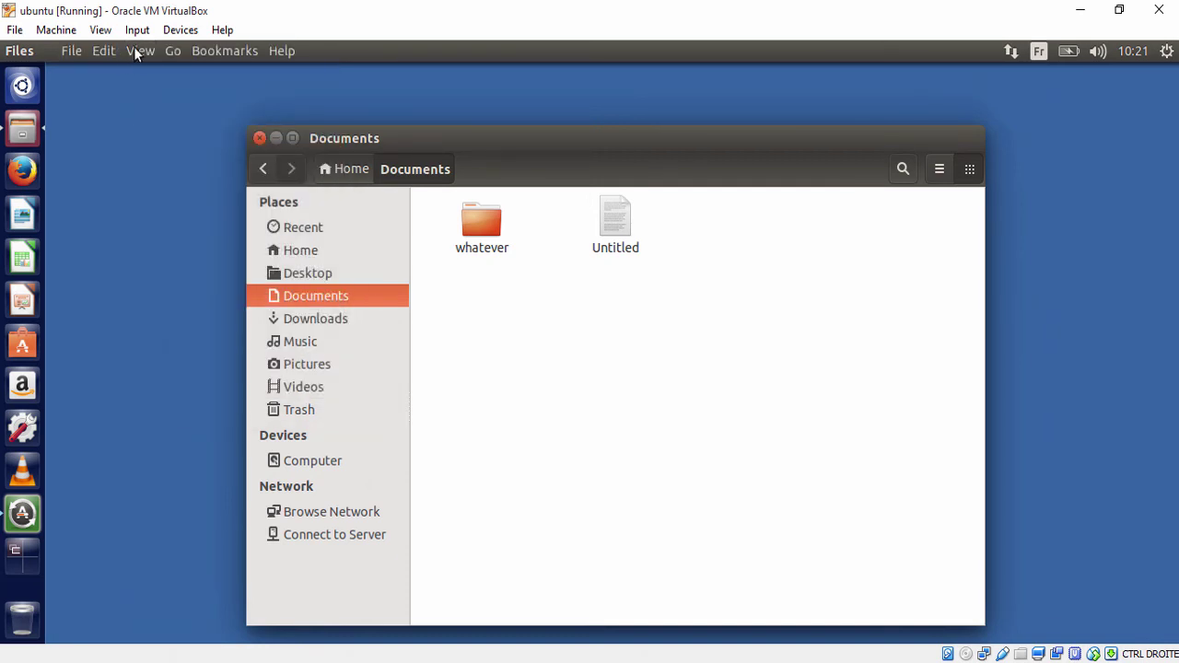
click(138, 52)
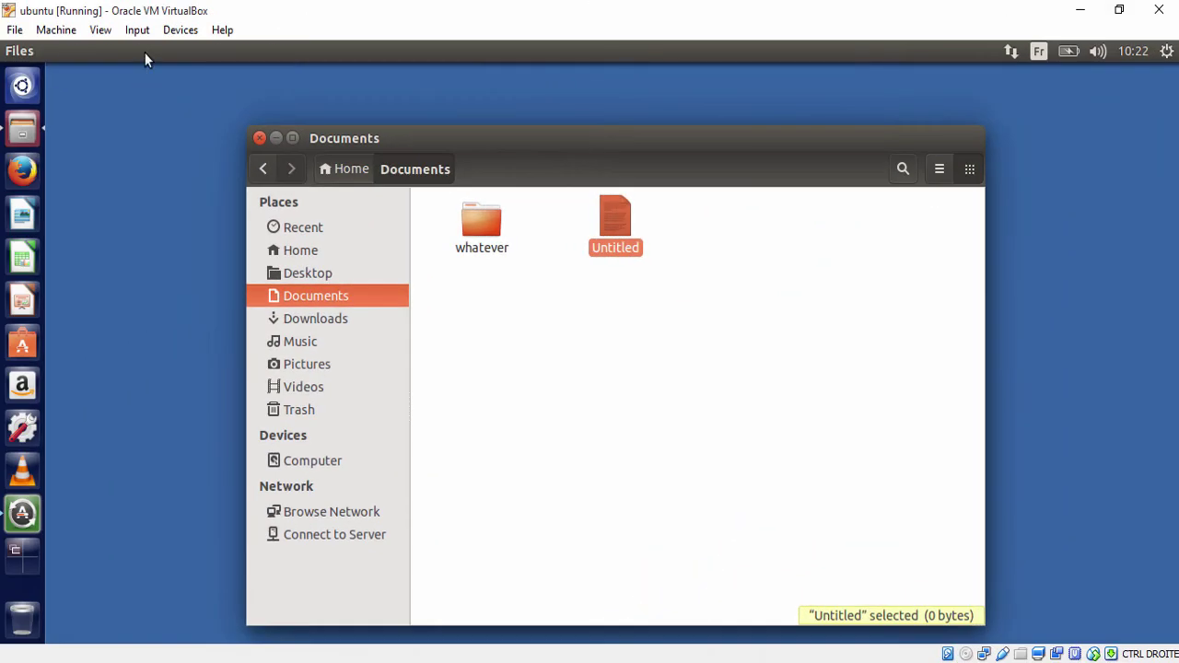
click(145, 52)
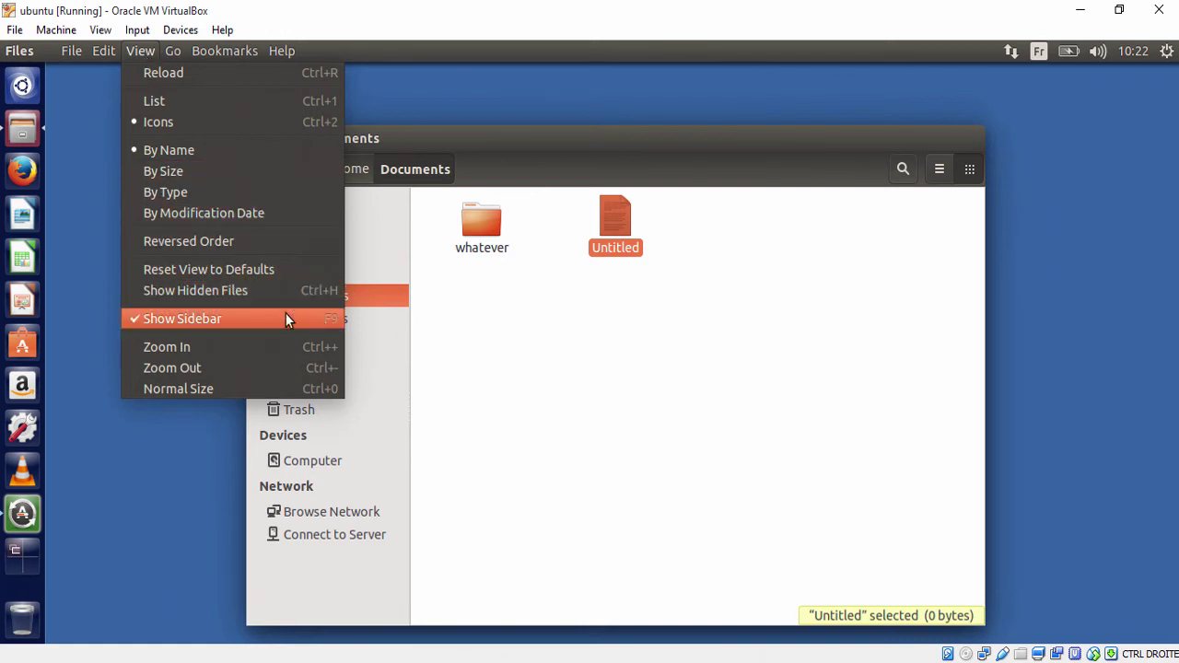
click(565, 274)
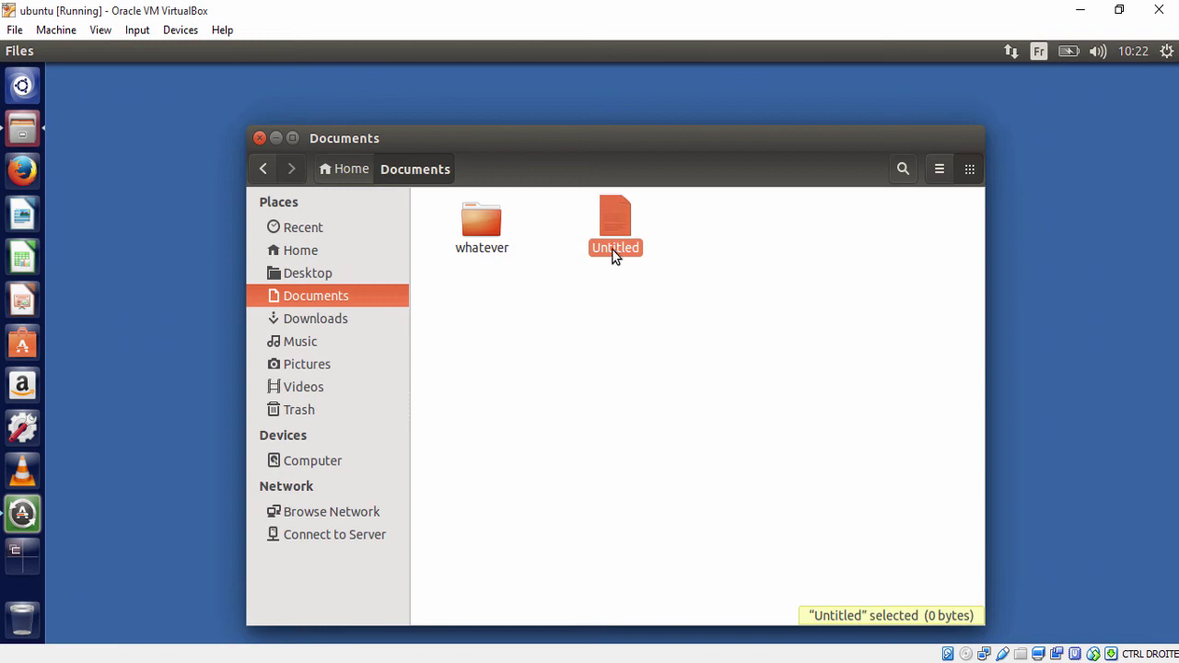
Rename the Untitled file in Documents as ".Untitled" to make it a hidden file
right_click(612, 256)
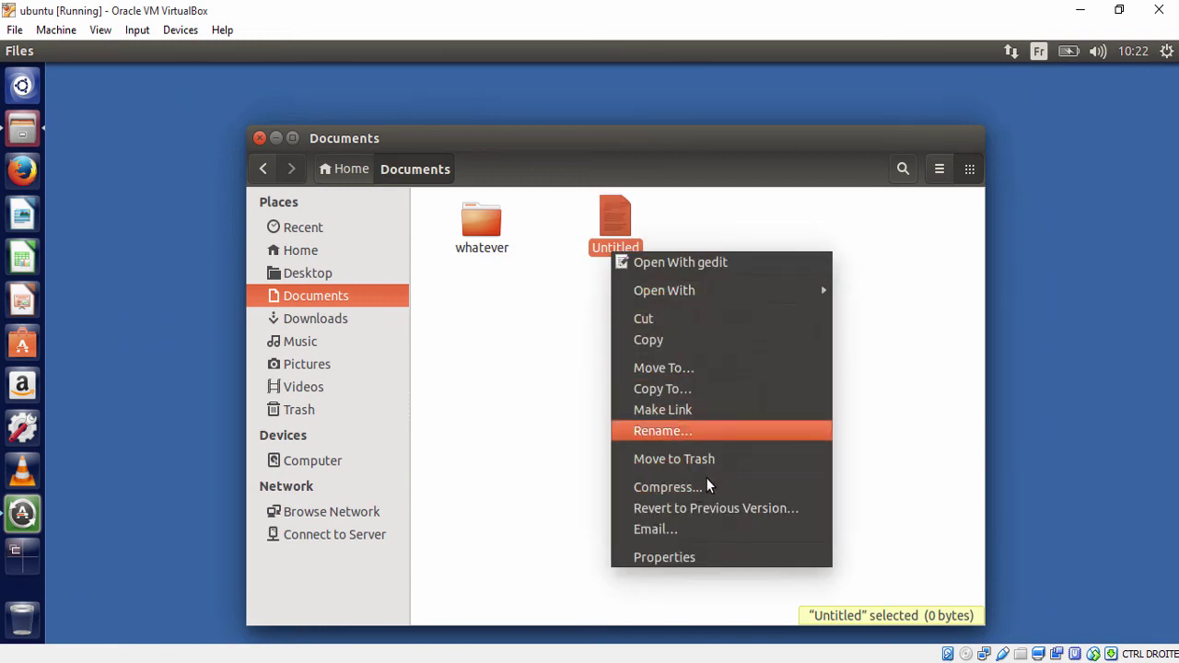
click(703, 431)
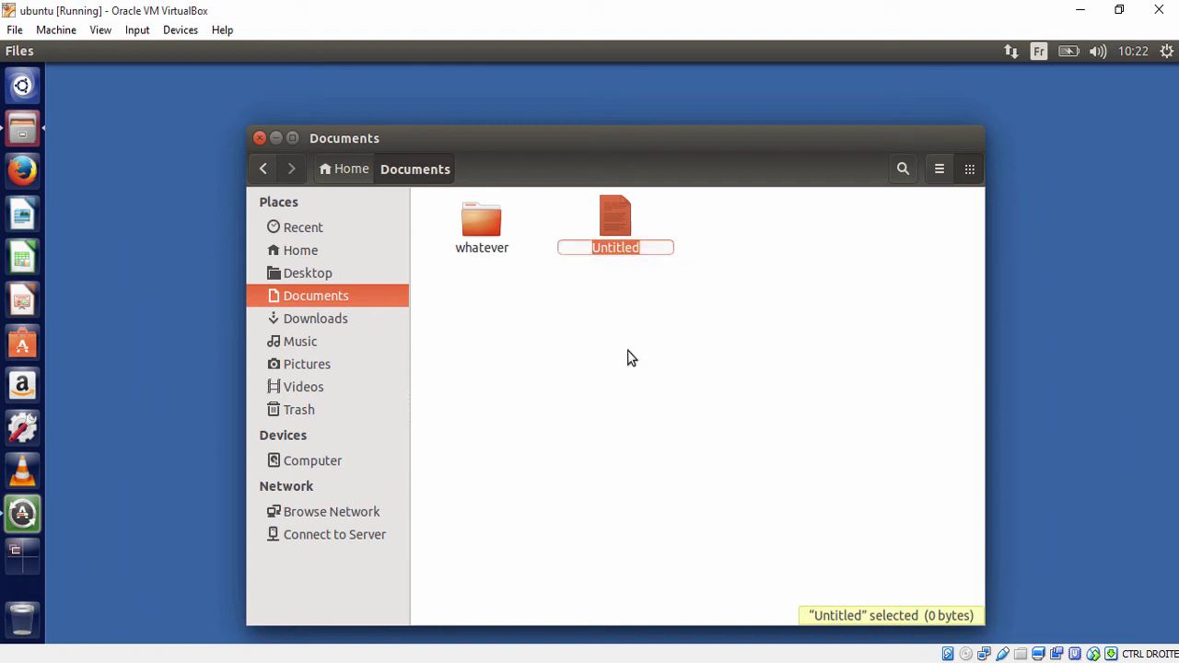
click(594, 249)
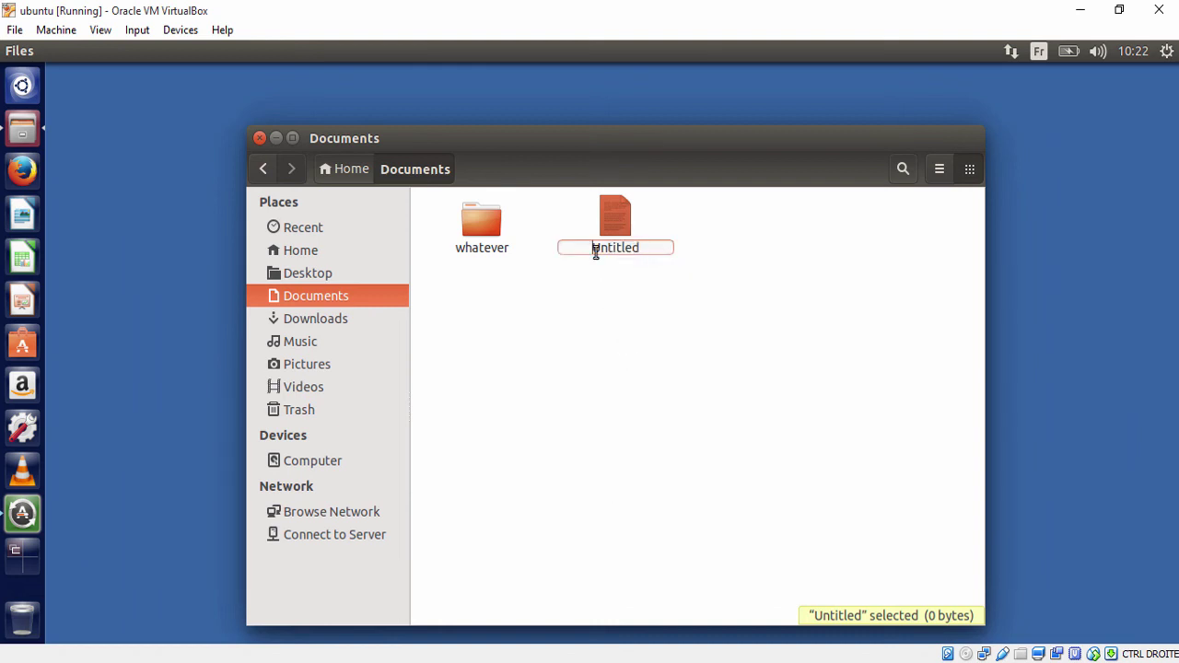
click(594, 345)
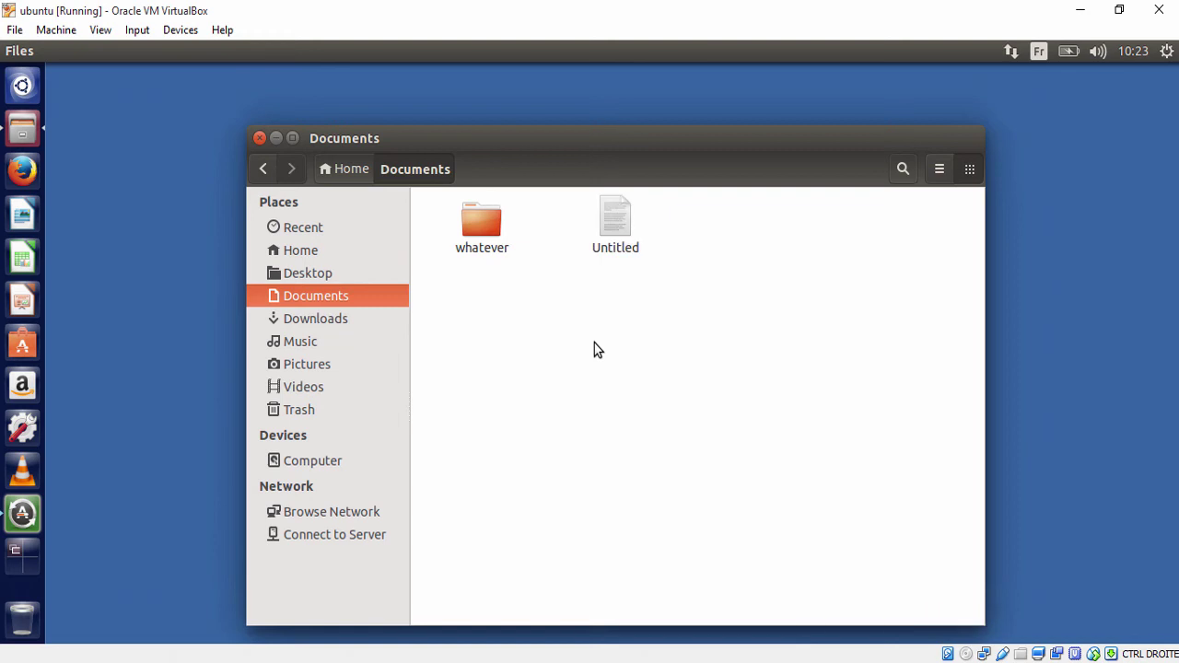
click(619, 230)
click(616, 312)
click(617, 230)
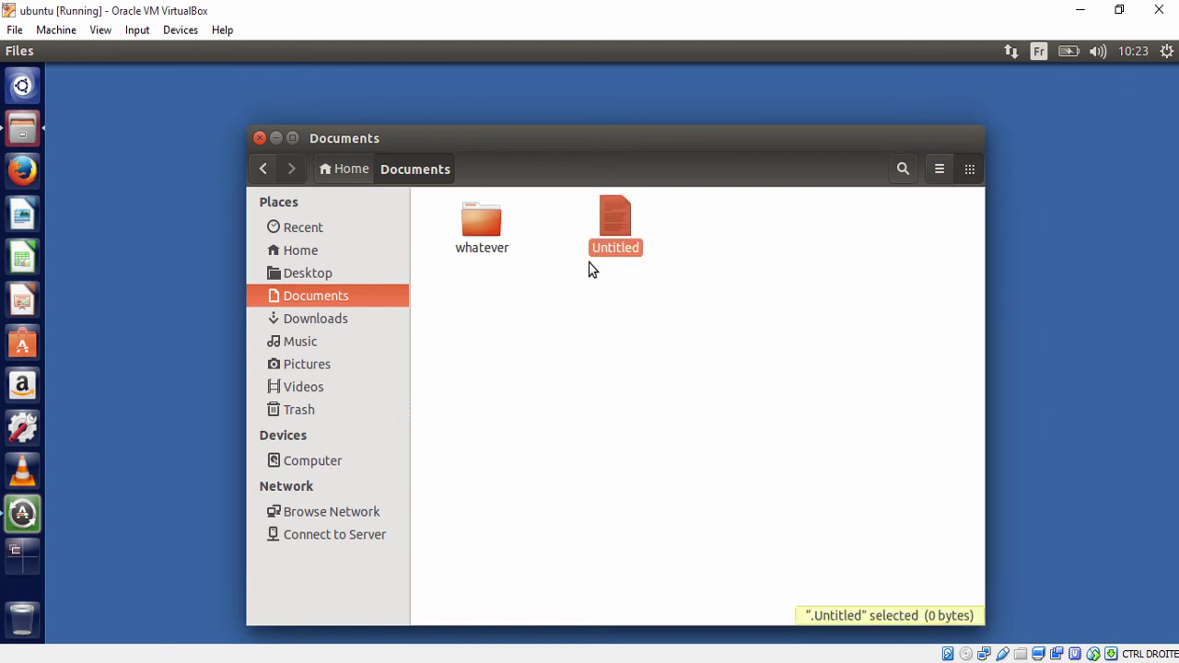
click(566, 321)
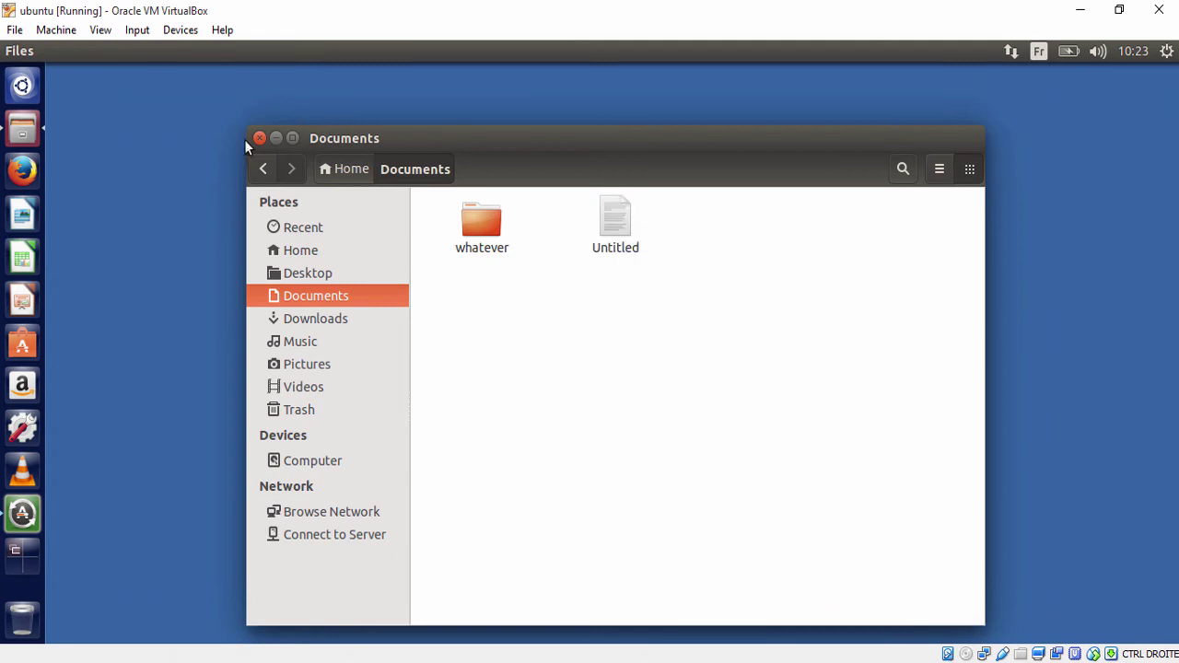
Show hidden files in the Documents folder and select the .Untitled file
mouse_move(171, 52)
click(133, 51)
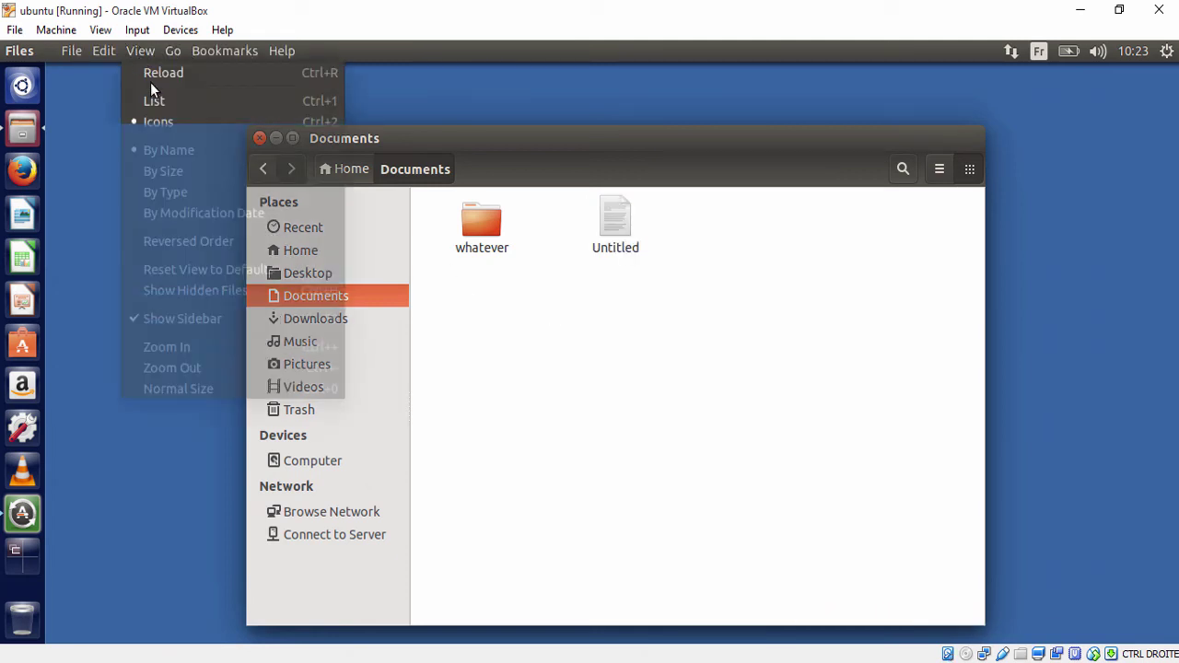
click(230, 292)
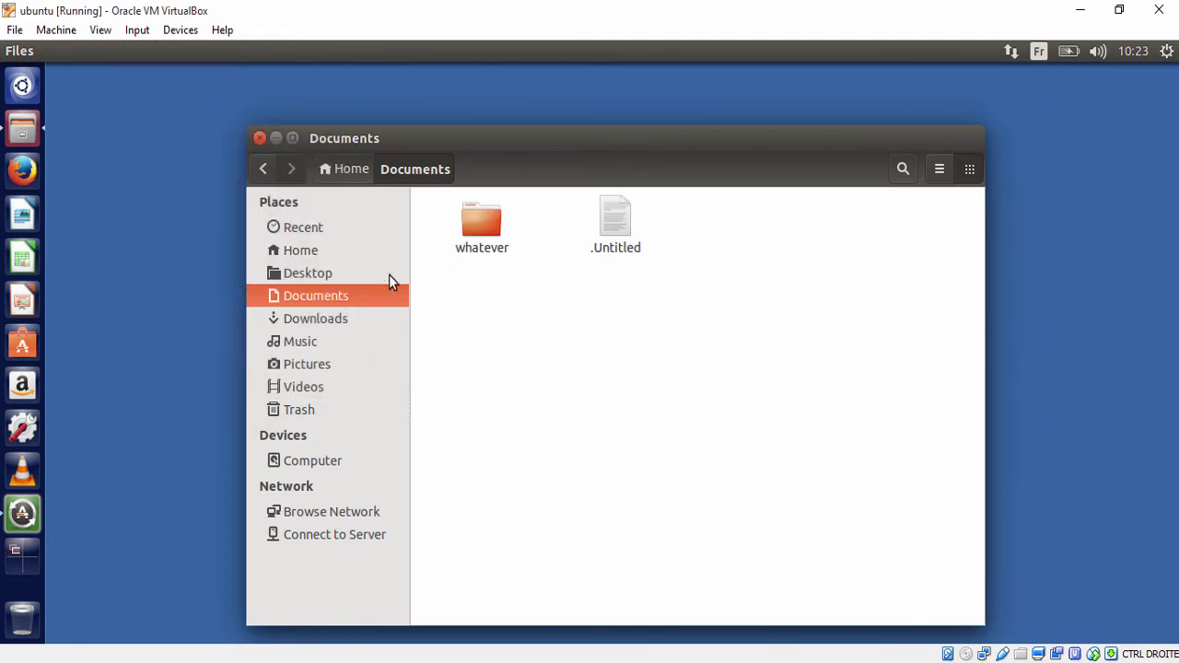
click(604, 224)
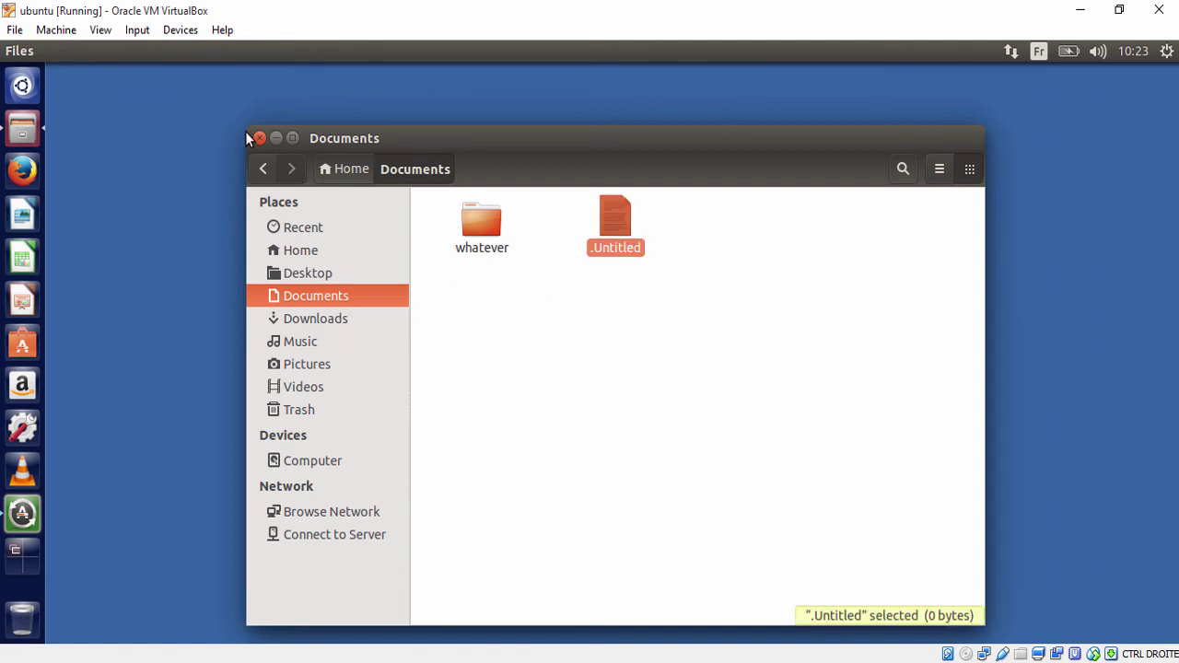
Turn off the display of hidden files in the Documents folder
click(140, 50)
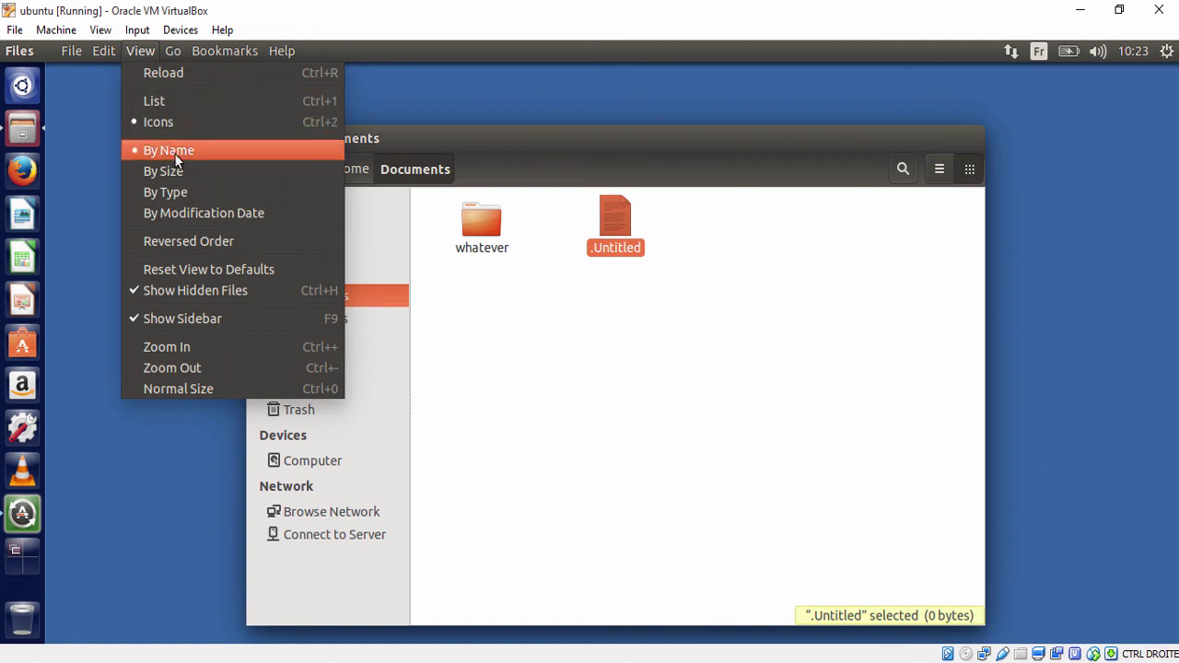
click(234, 291)
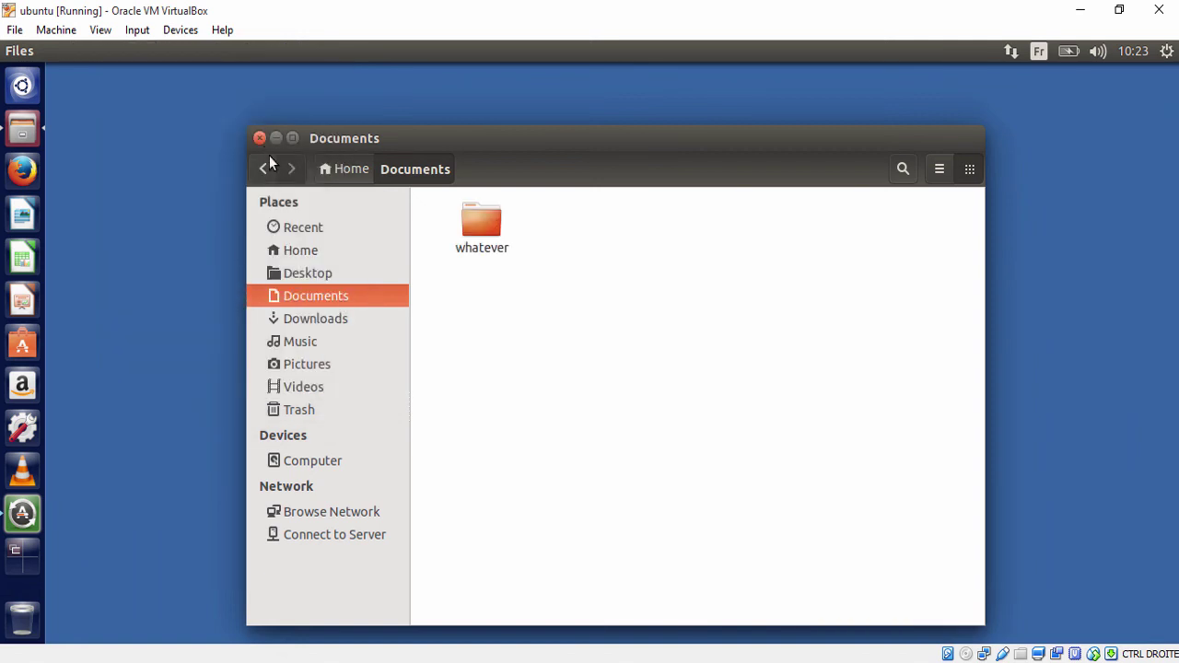
drag(651, 291, 606, 360)
drag(648, 216, 594, 263)
right_click(511, 84)
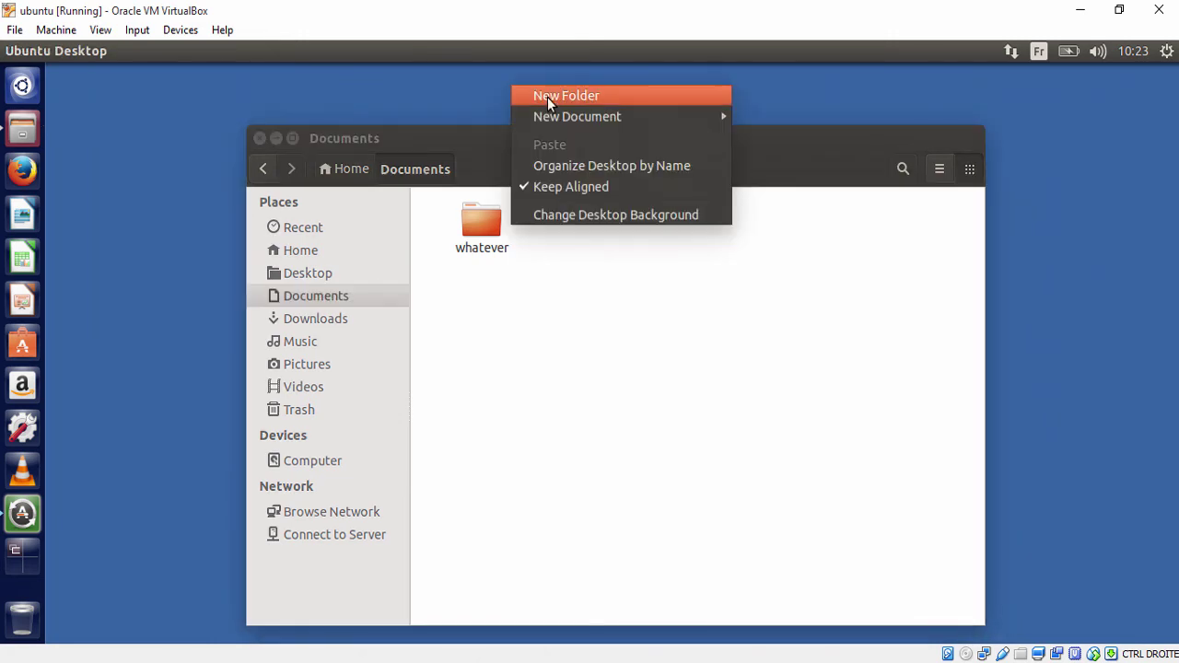
click(463, 99)
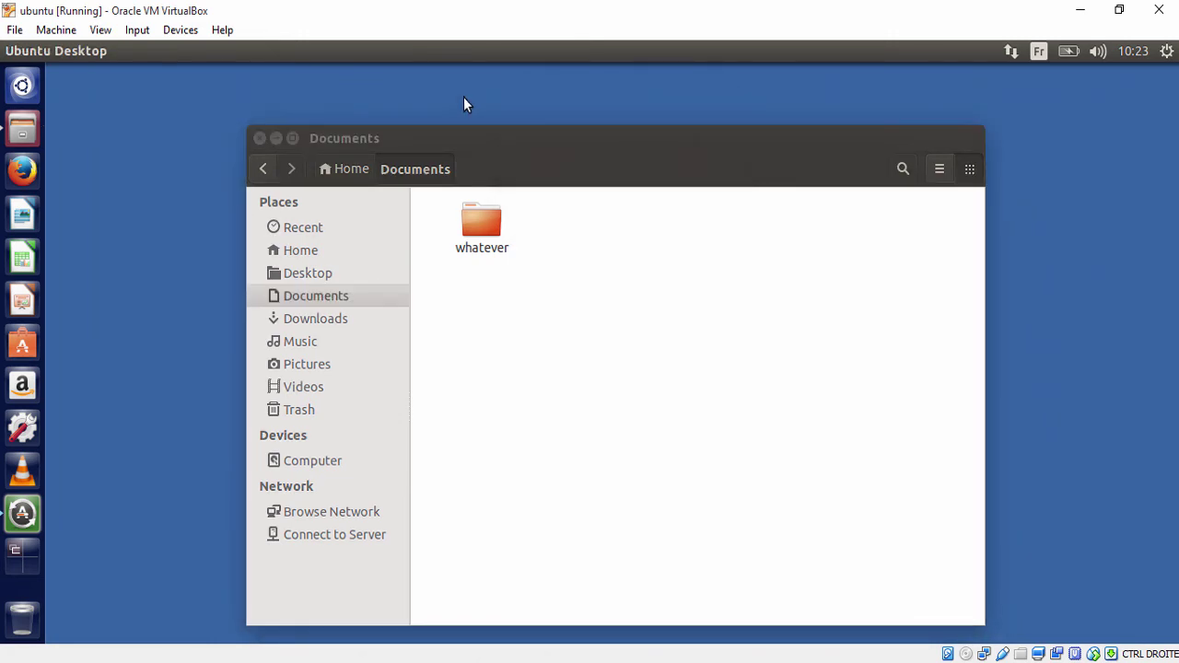
click(497, 155)
drag(560, 260, 648, 306)
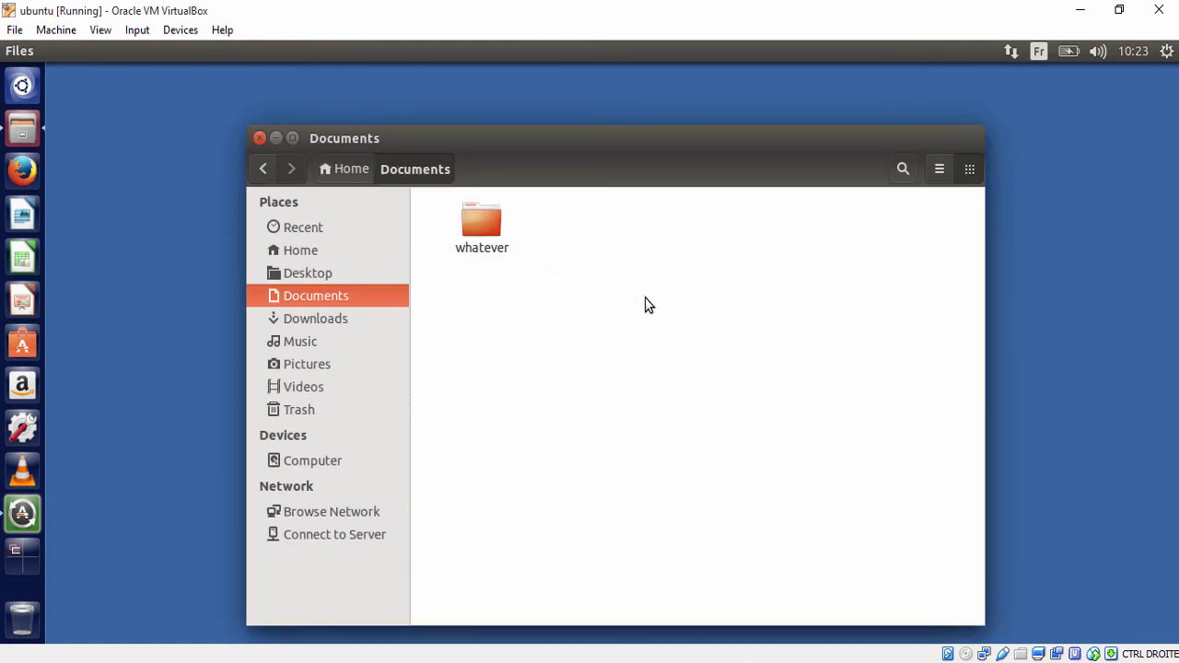
drag(626, 225, 578, 218)
drag(564, 215, 706, 318)
click(140, 50)
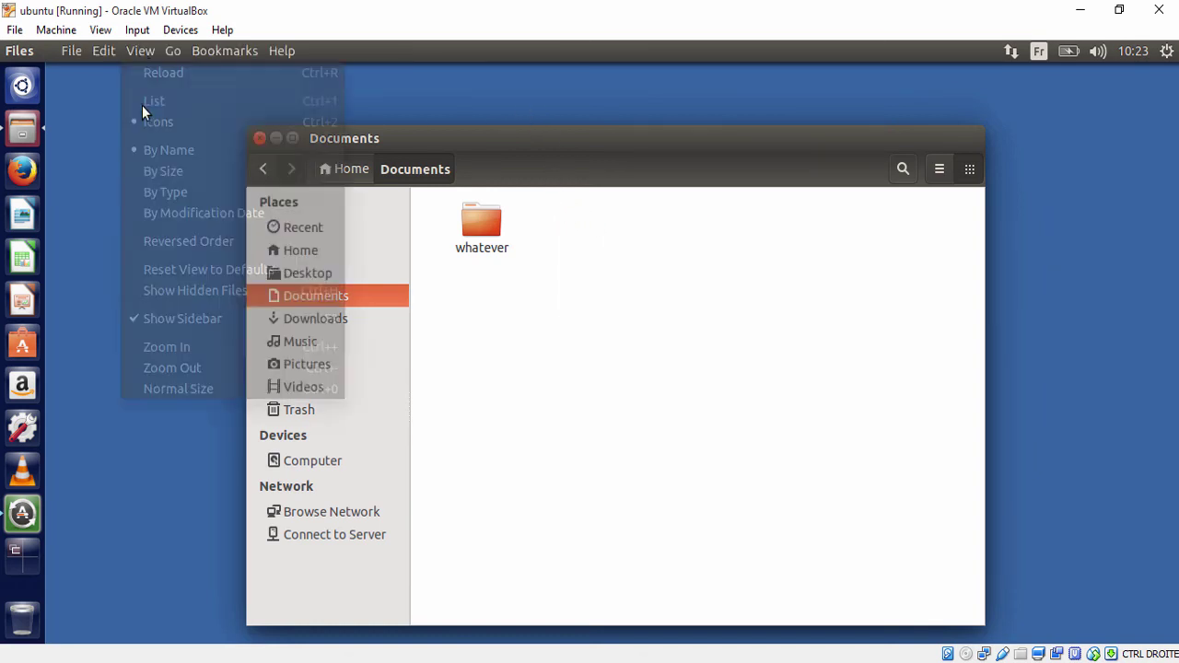
click(628, 312)
drag(638, 256, 574, 434)
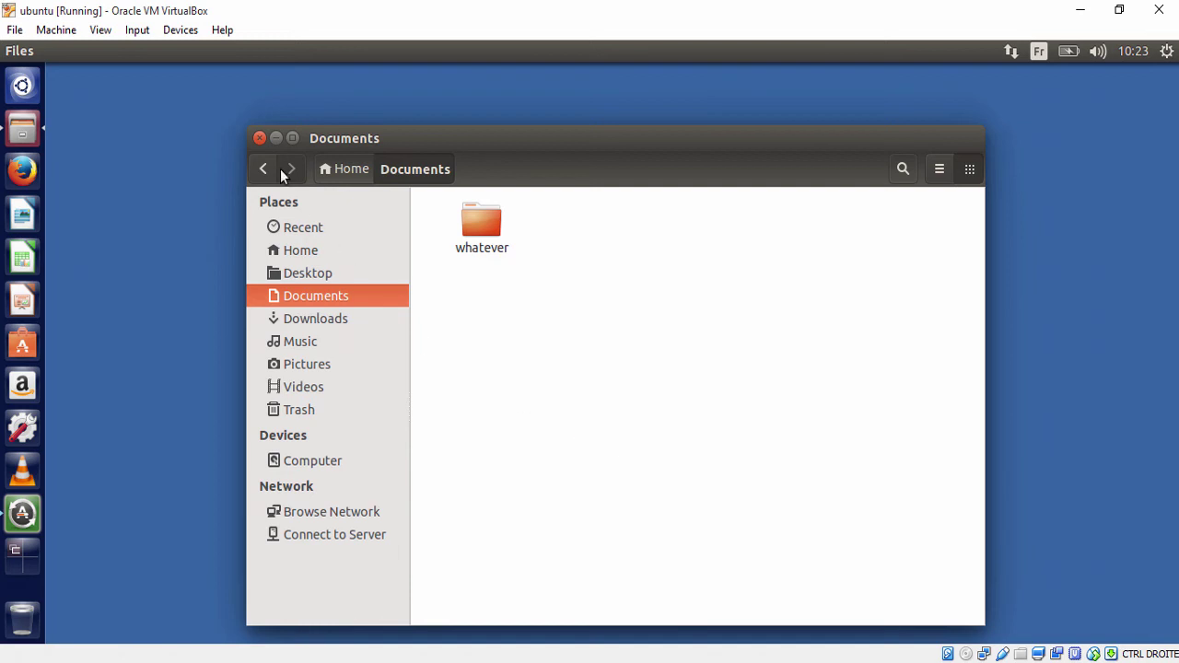
Show hidden files in the Documents folder and rename the .Untitled file as "Untitled" to unhide it
click(145, 56)
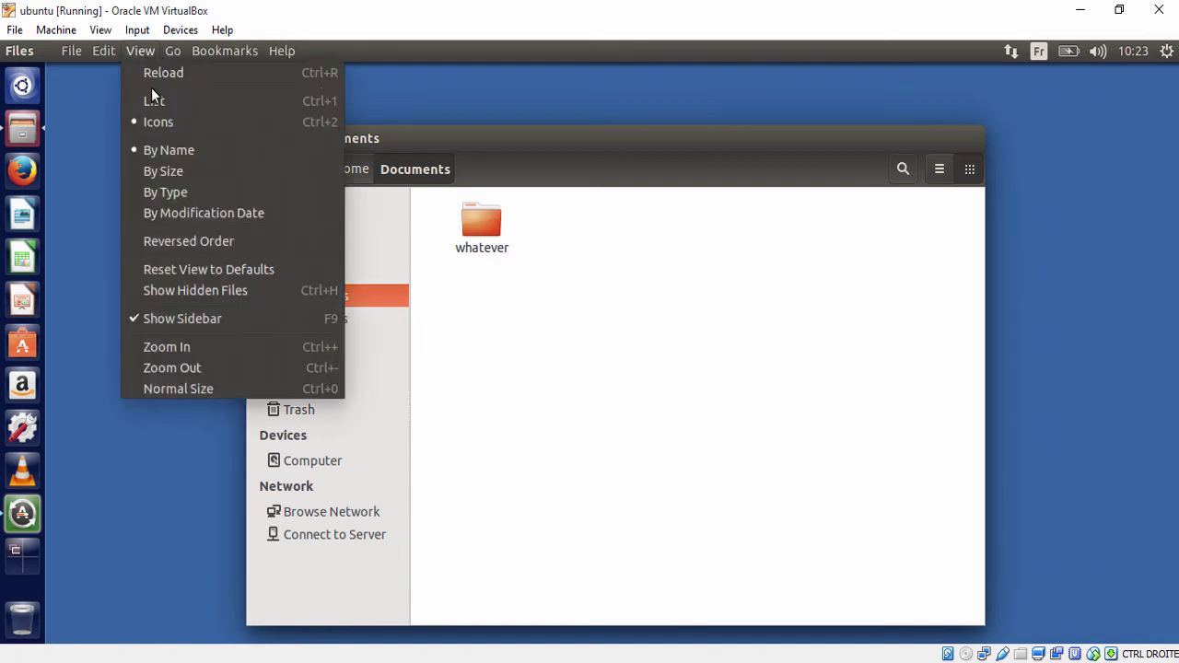
click(166, 292)
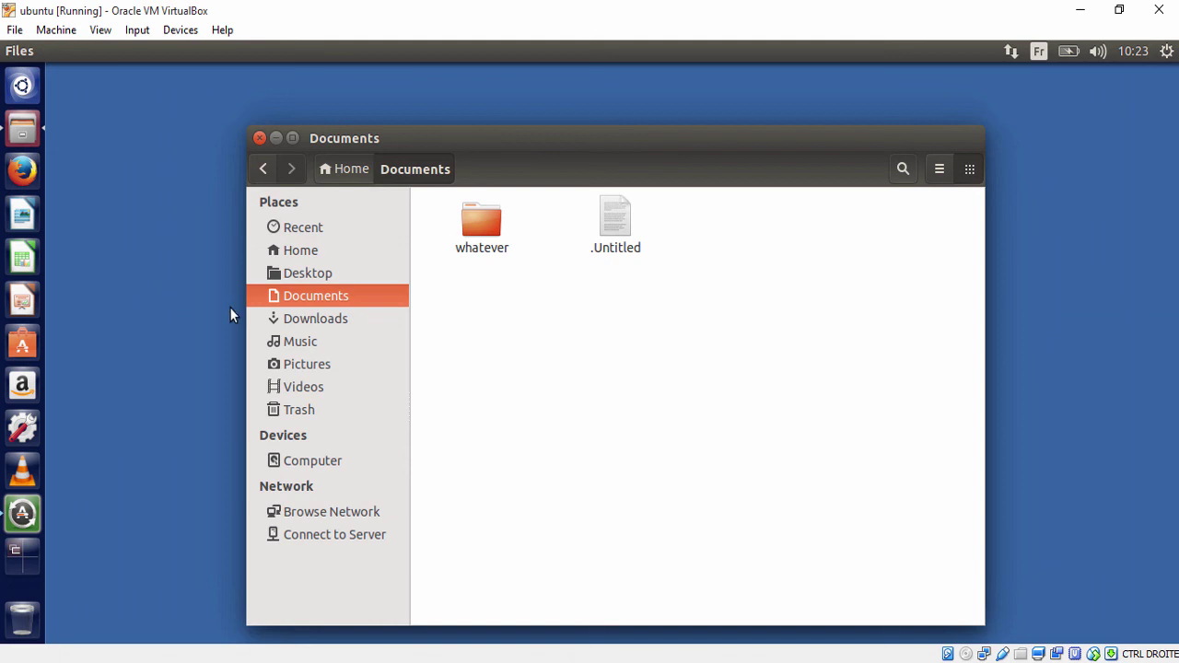
right_click(603, 251)
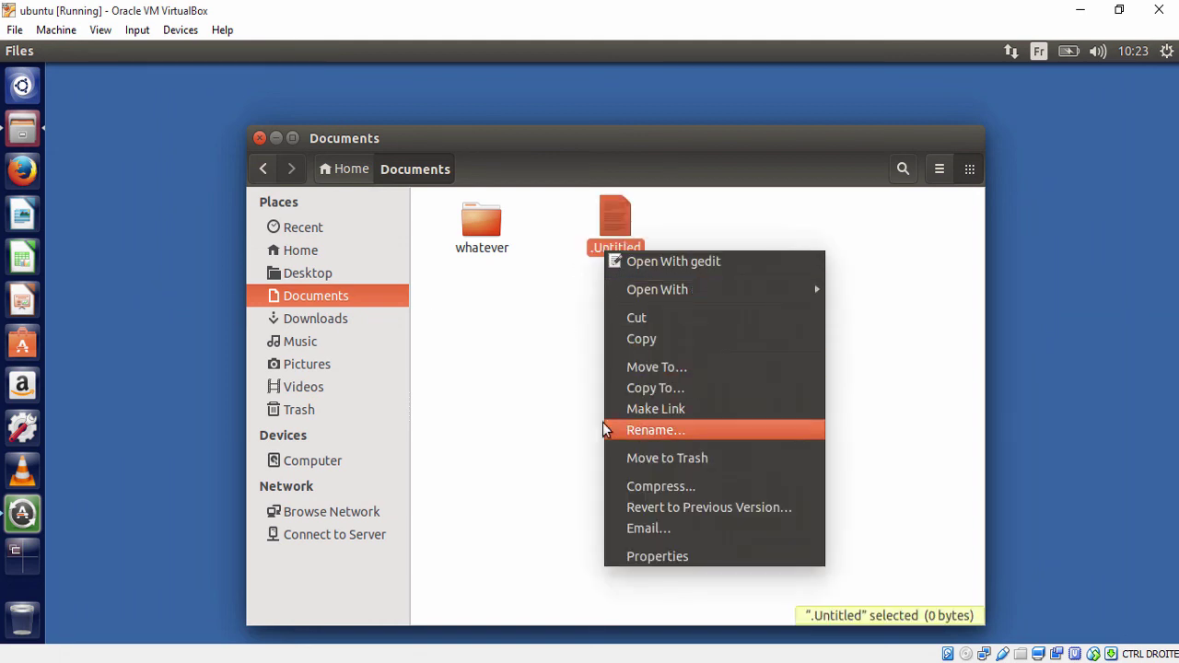
click(690, 430)
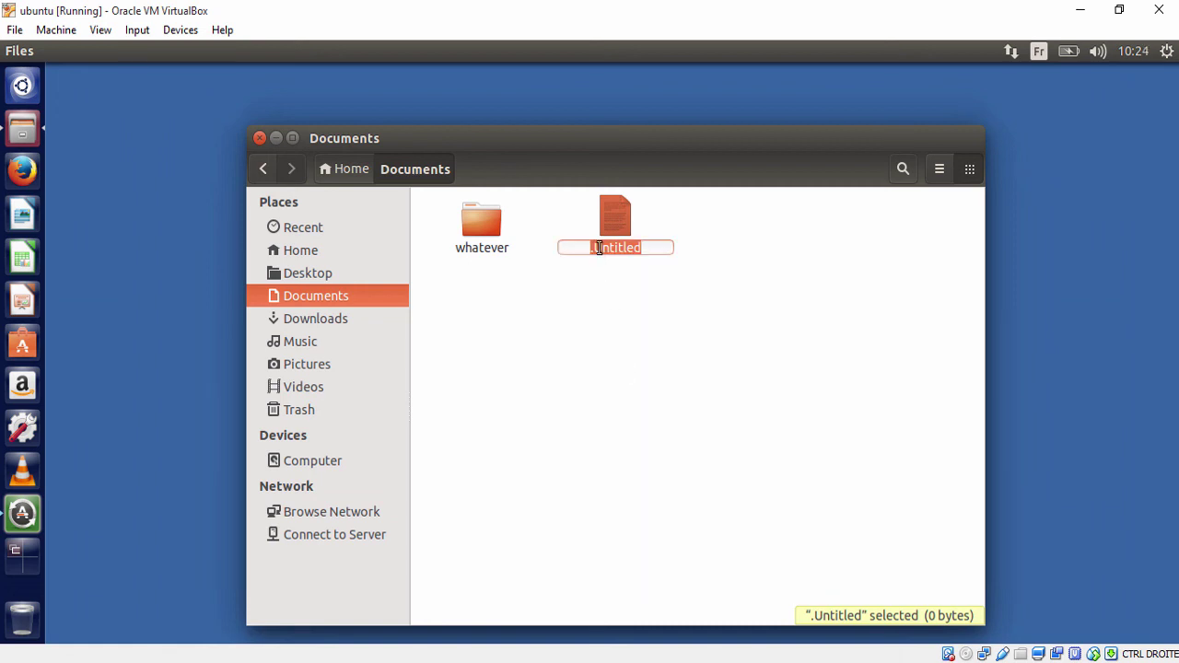
click(599, 247)
key(BackSpace)
click(611, 347)
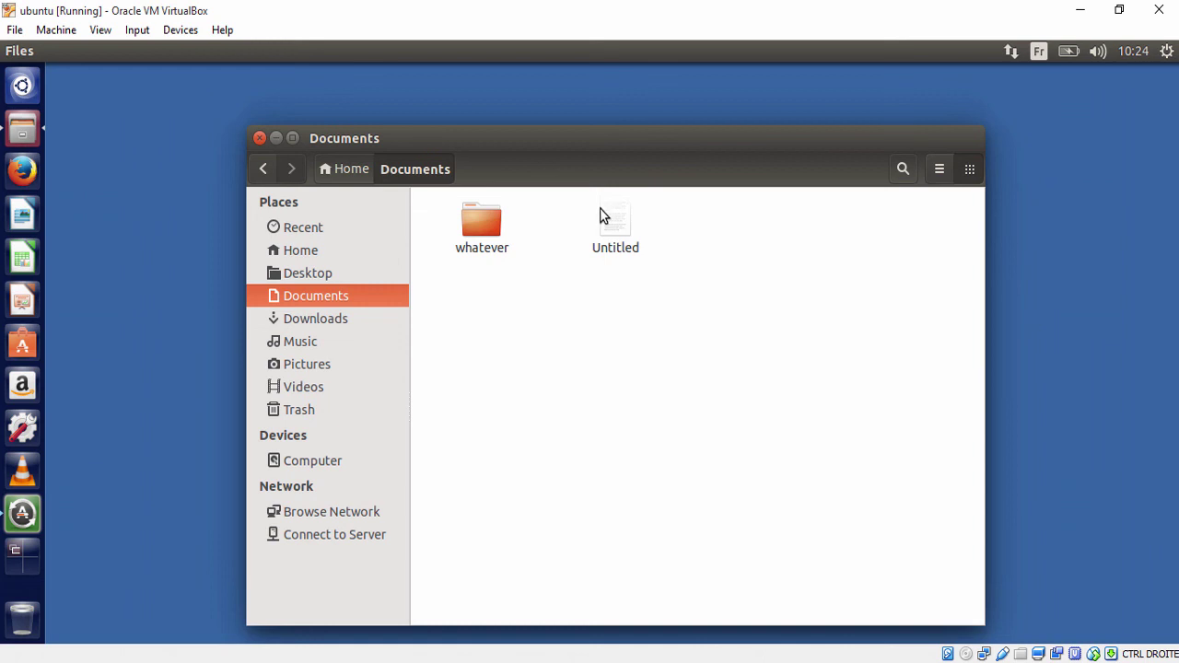
click(611, 209)
click(592, 356)
click(609, 245)
click(486, 245)
click(477, 359)
Look through the other applications offered for opening the Untitled file, including the expanded choices, and dismiss the chooser
right_click(617, 226)
mouse_move(627, 261)
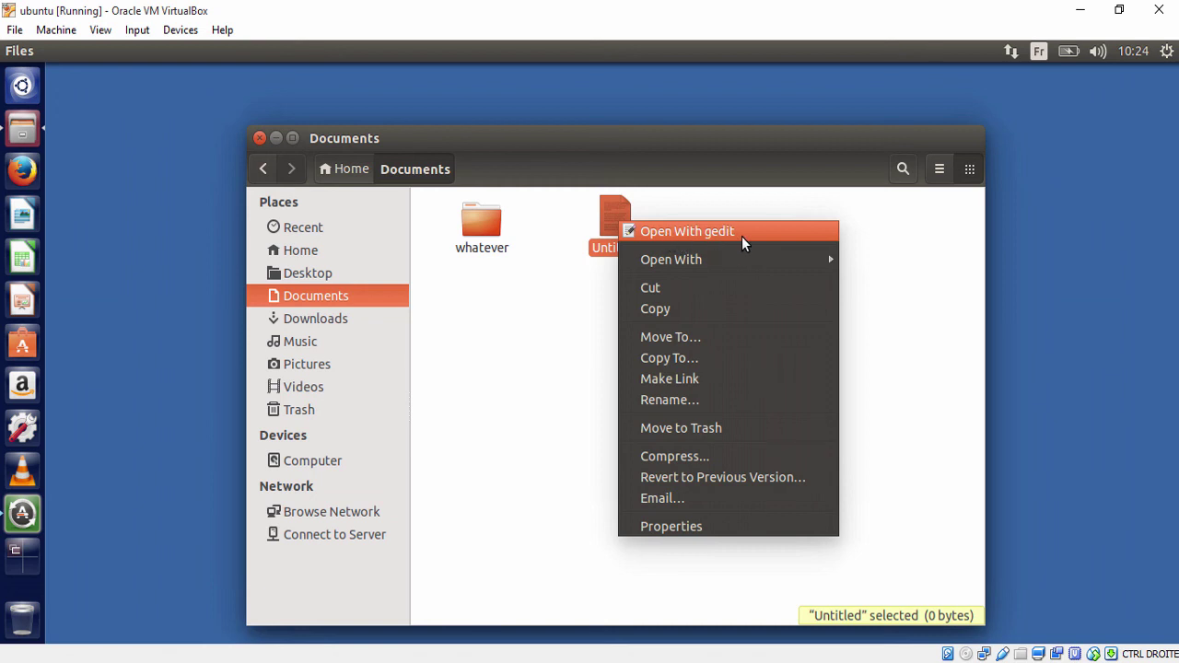
mouse_move(768, 258)
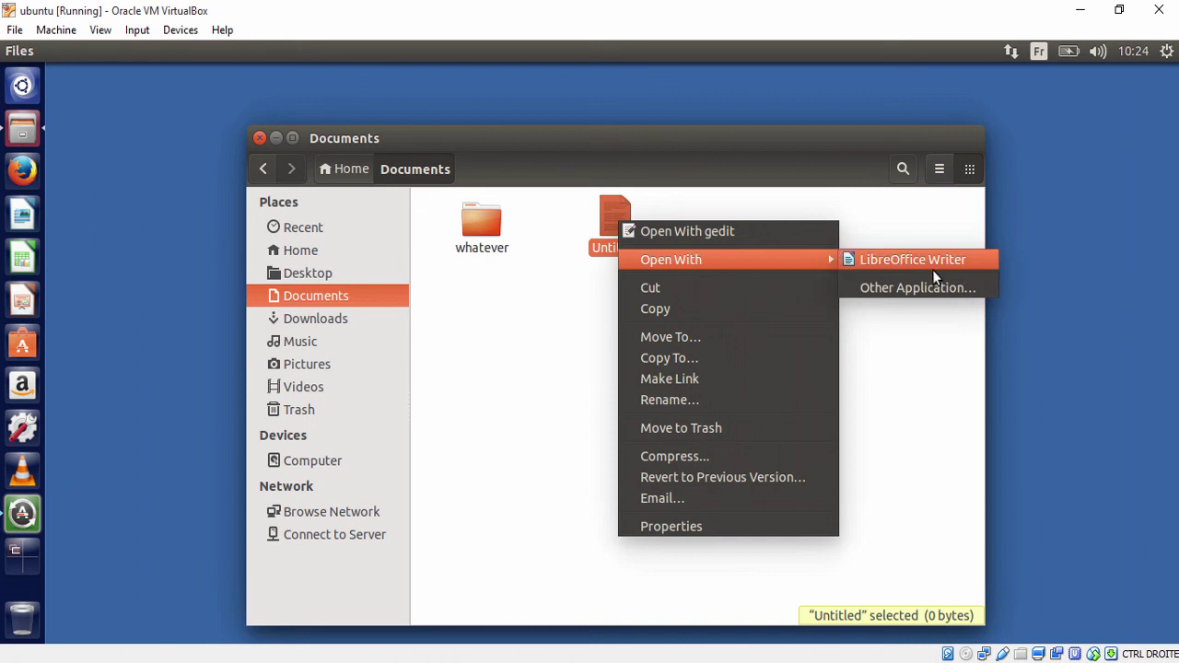
click(902, 285)
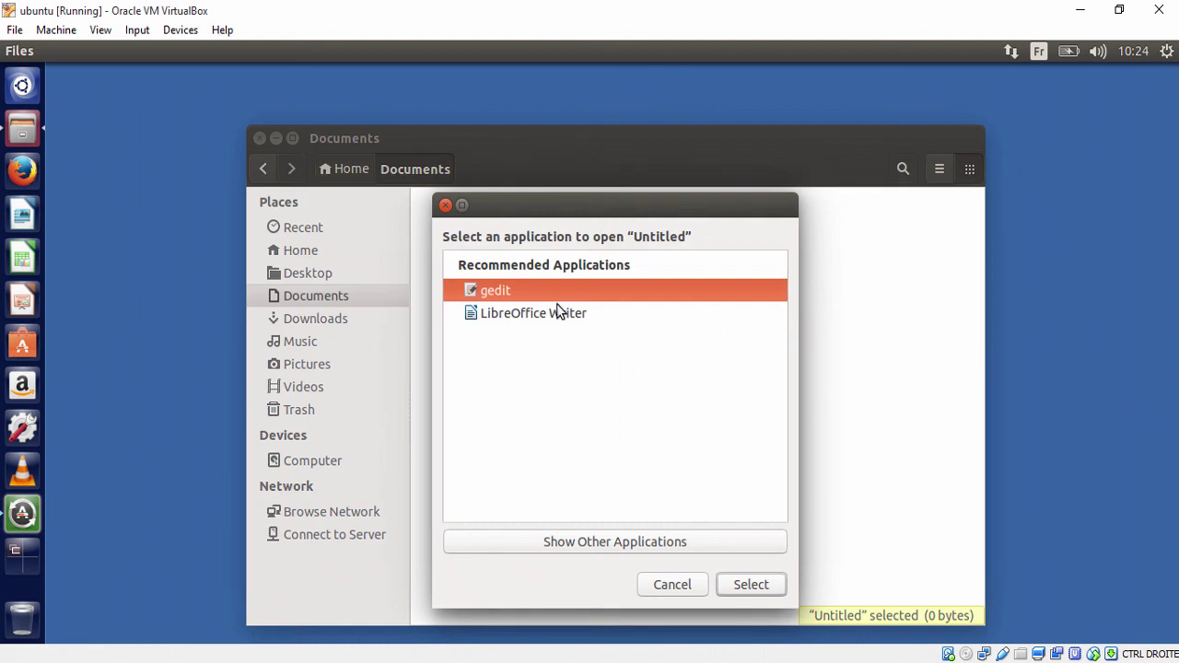
click(608, 543)
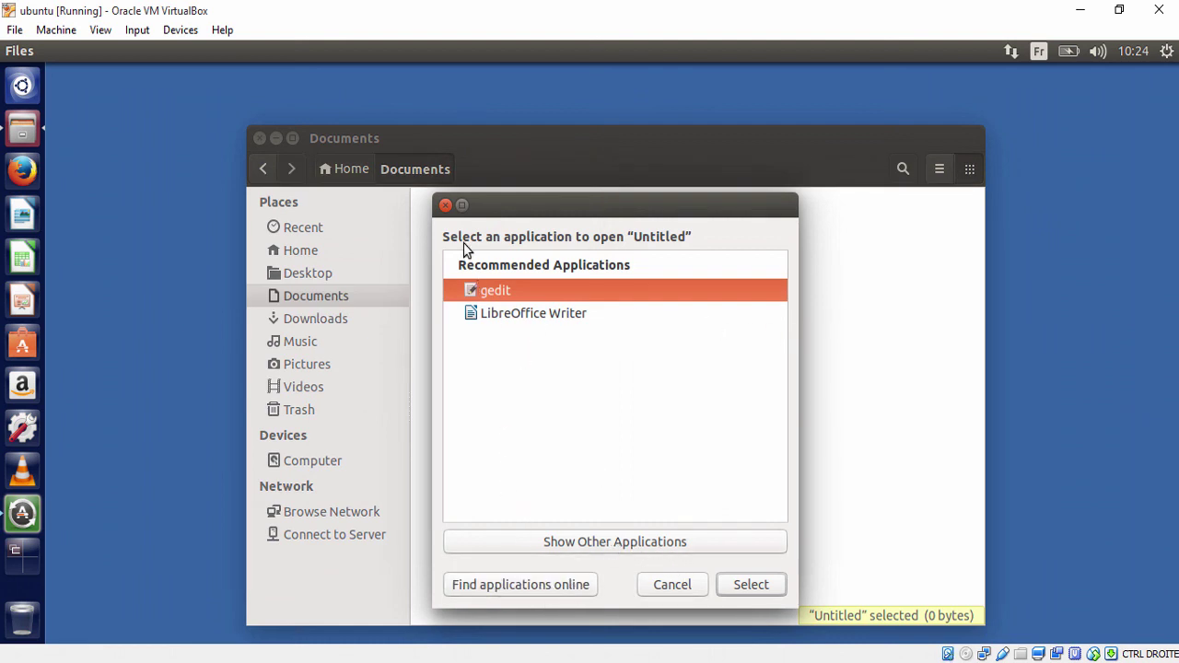
click(445, 204)
Review the default and alternative applications for opening the Untitled file in its properties, and close the properties
right_click(618, 223)
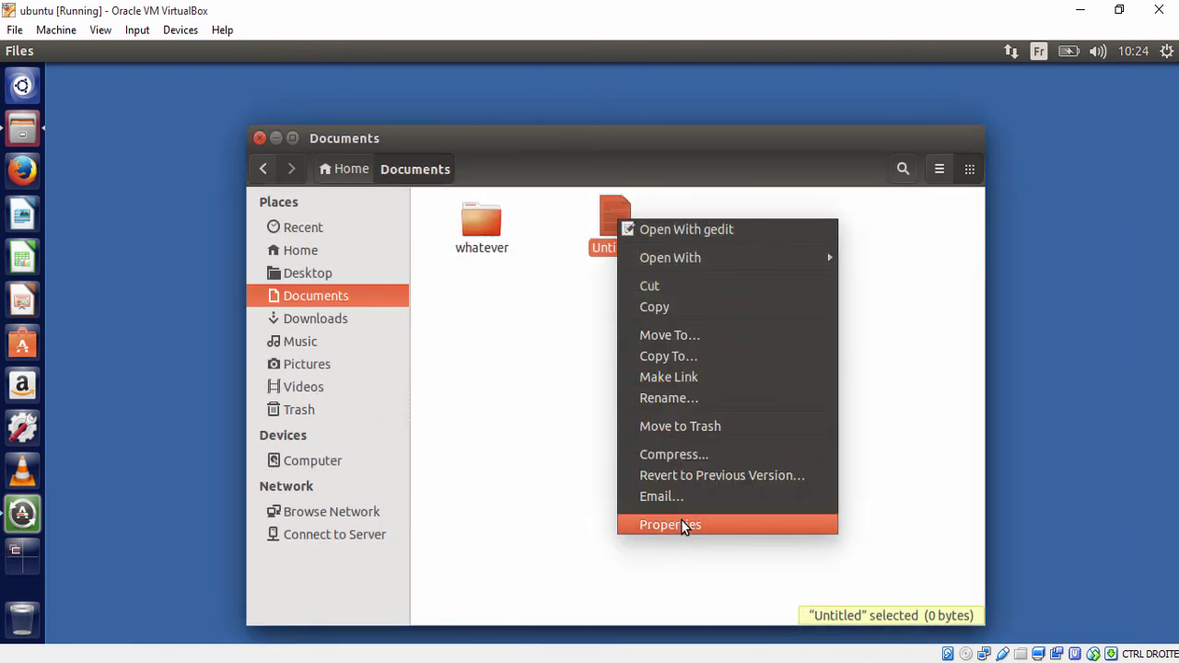
click(682, 522)
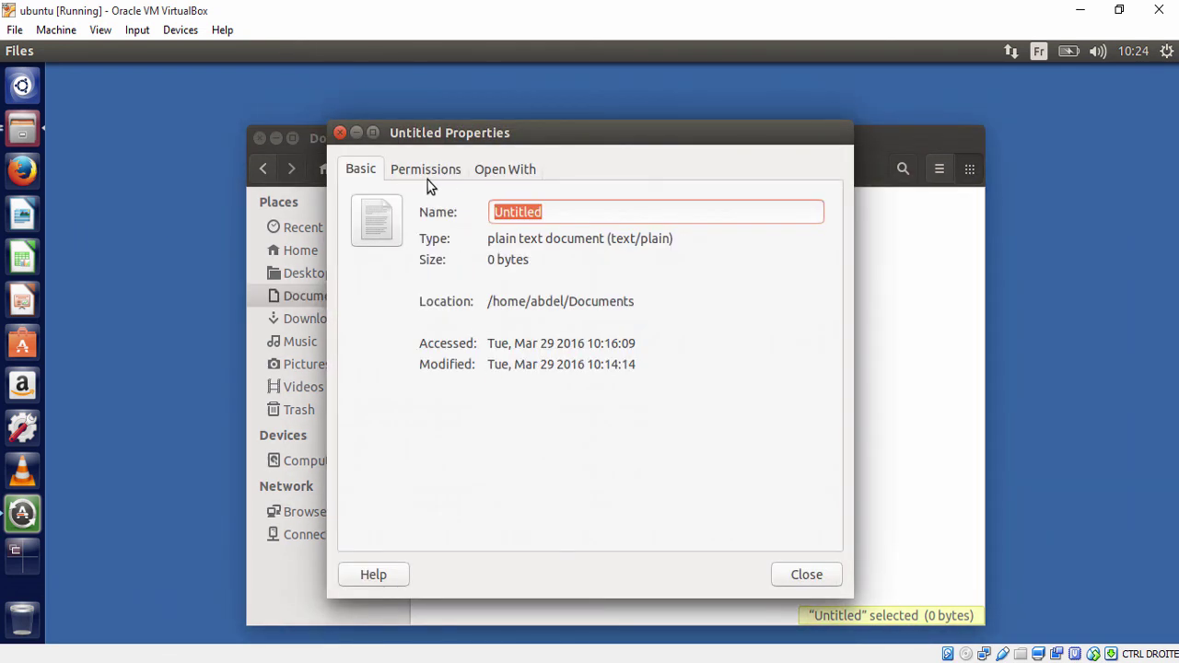
click(511, 172)
scroll(475, 373, down, 1)
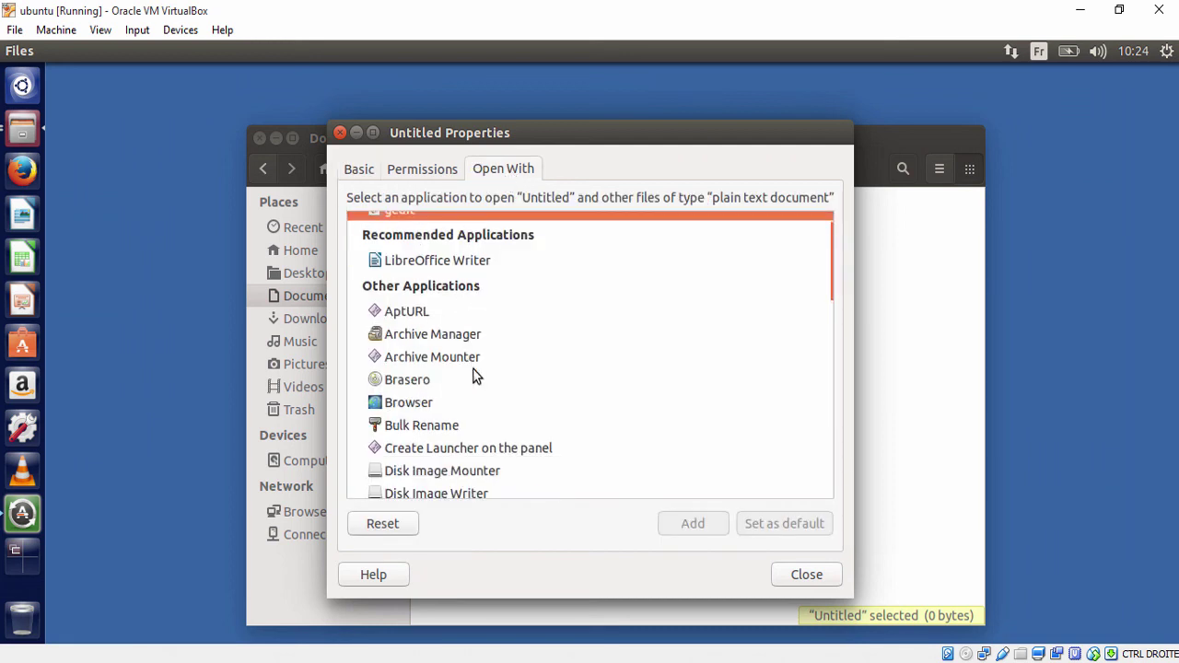
scroll(447, 430, down, 3)
scroll(447, 430, up, 4)
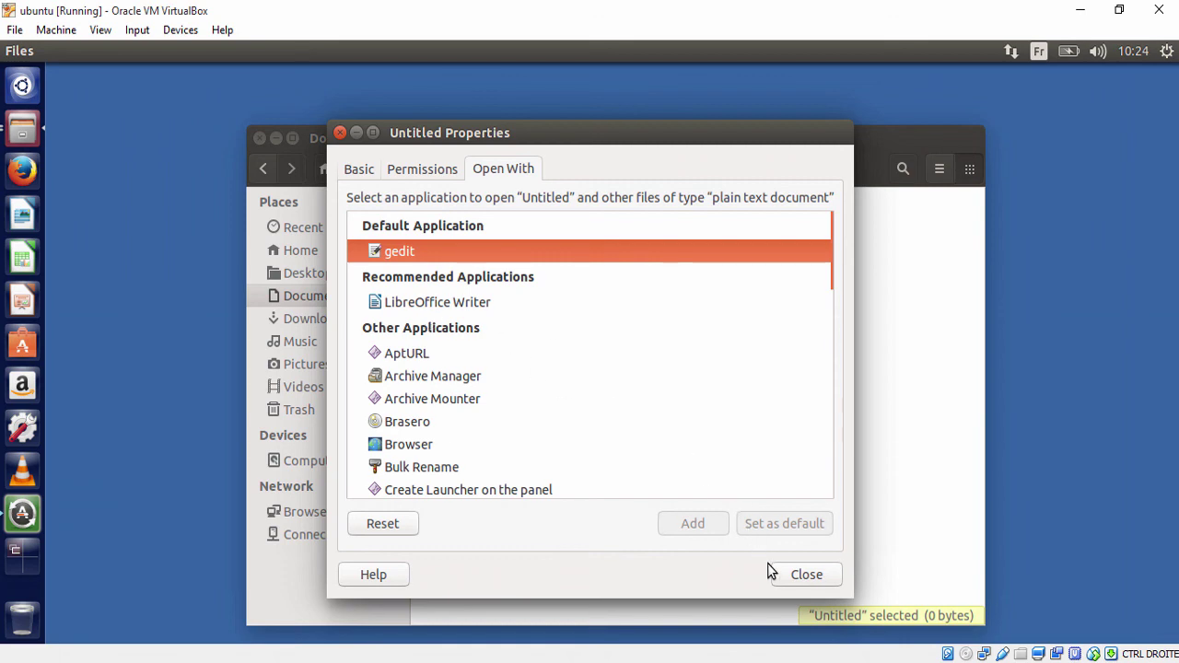
click(811, 575)
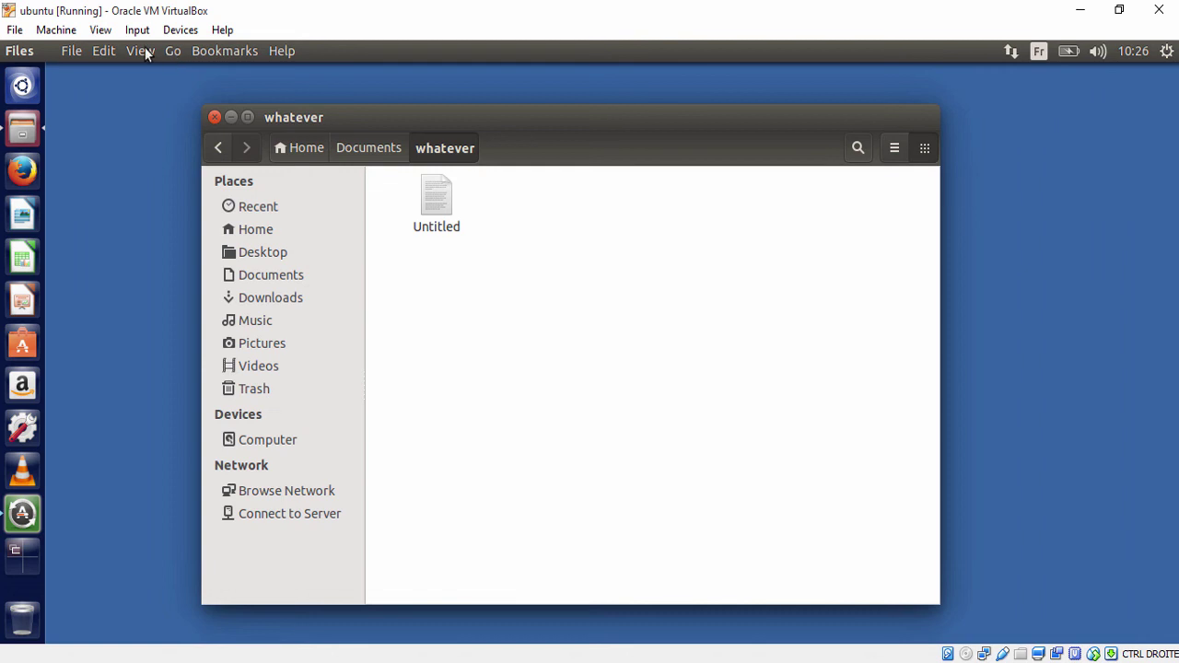
Hide the sidebar while viewing the whatever folder, and reposition and widen the file window
click(144, 51)
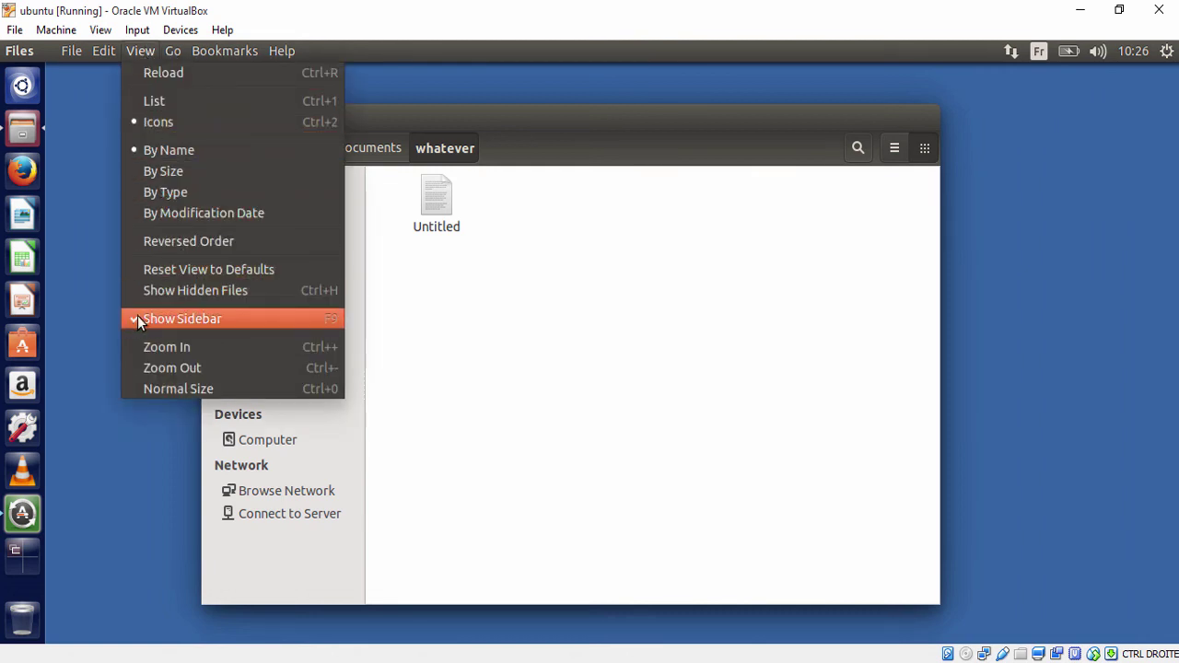
click(203, 321)
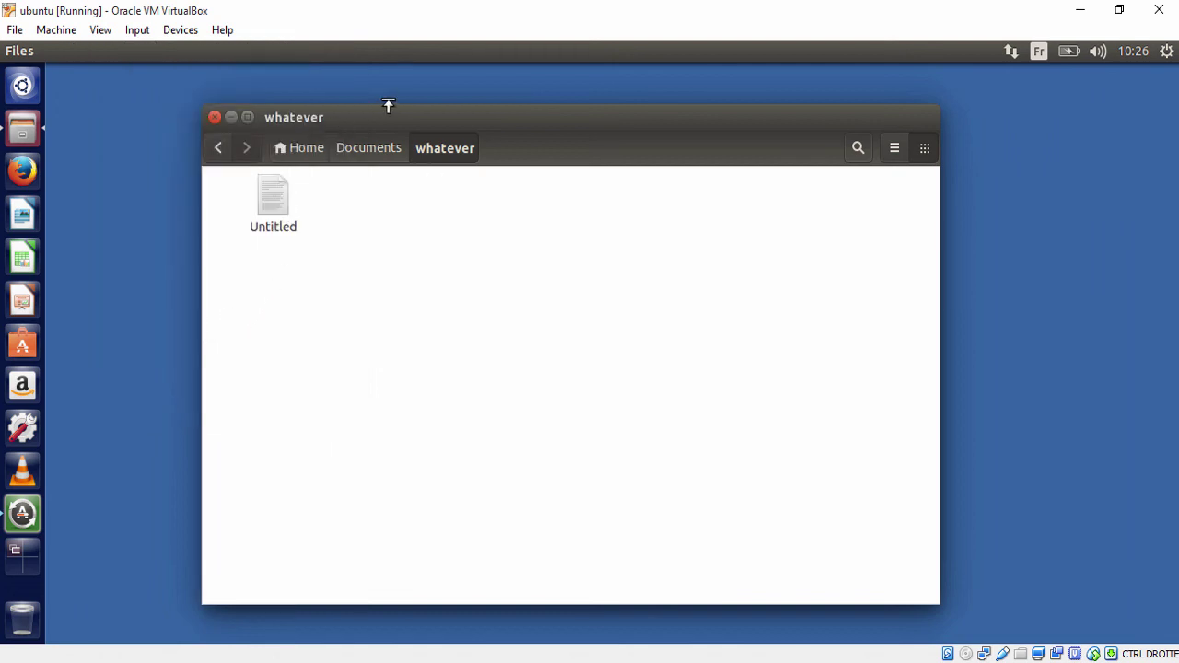
drag(425, 122, 473, 114)
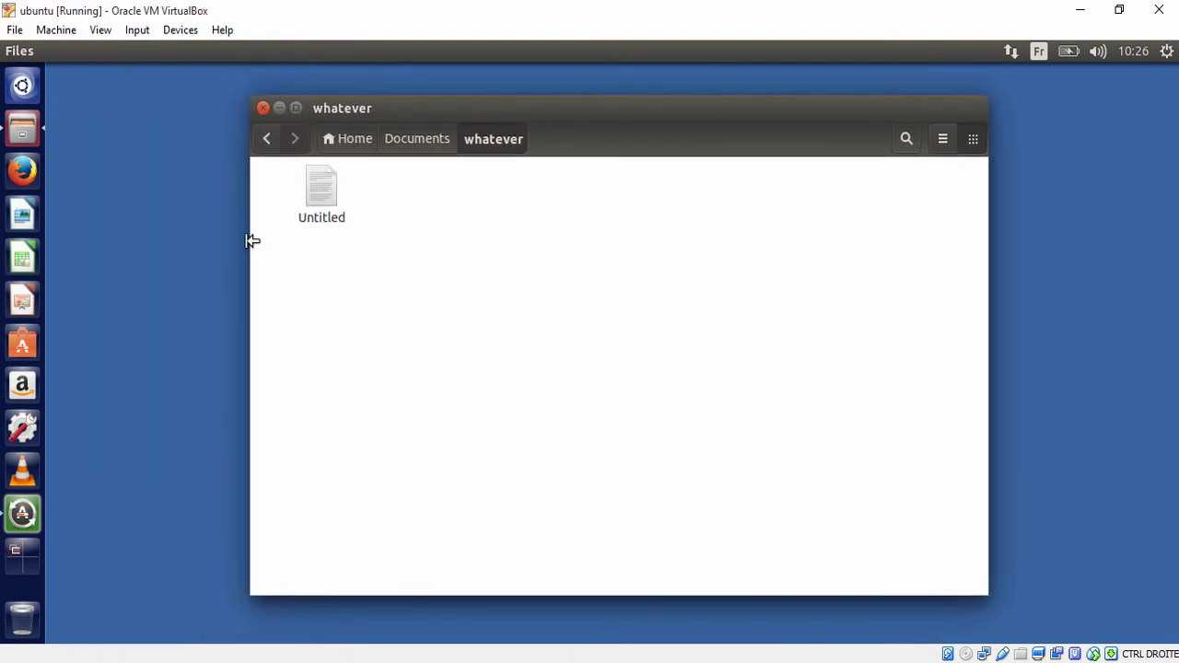
drag(246, 242, 158, 244)
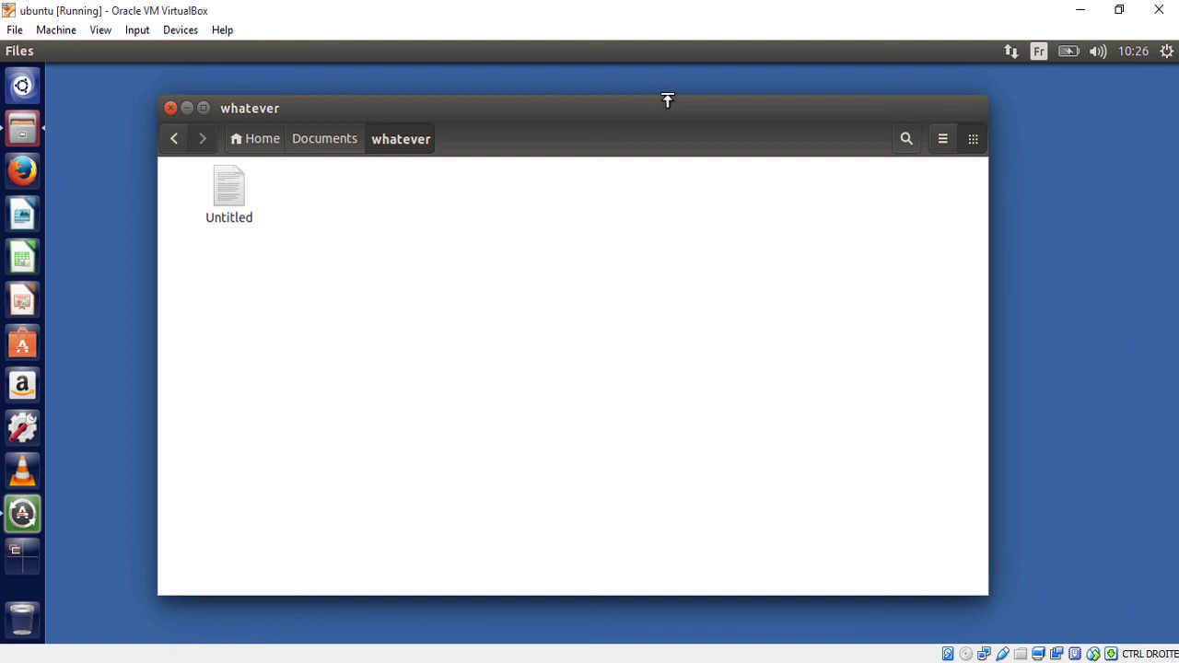
mouse_move(667, 100)
mouse_down()
mouse_move(670, 75)
mouse_move(663, 101)
mouse_up()
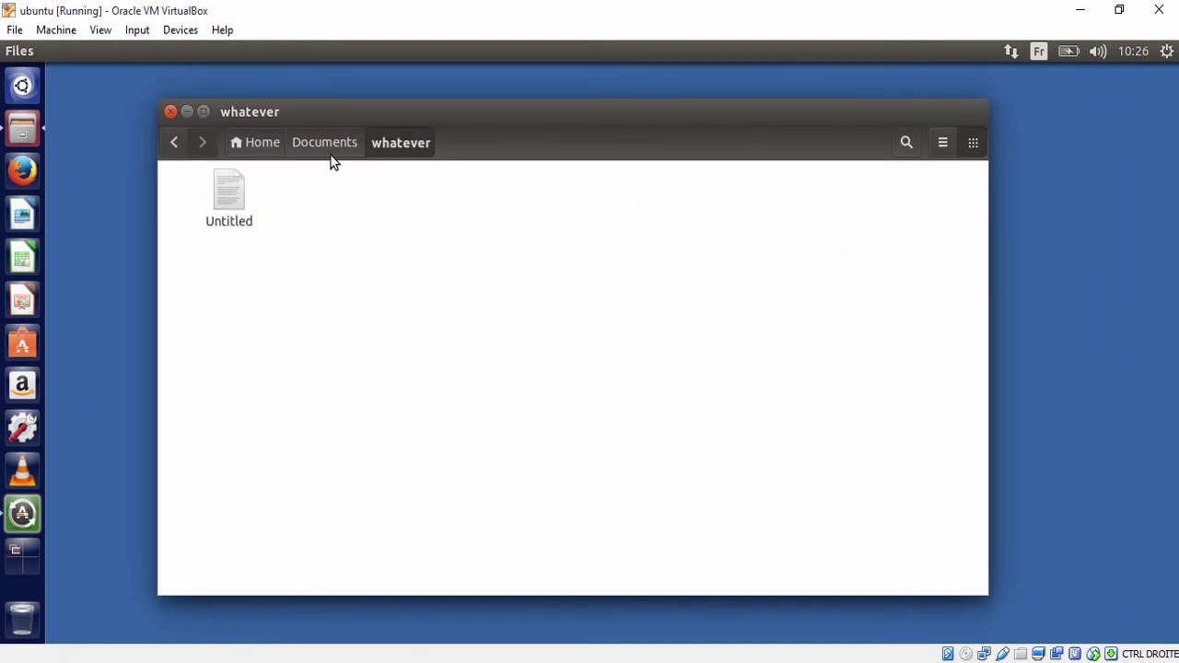
Show the sidebar again and use it to open the Music folder
click(129, 50)
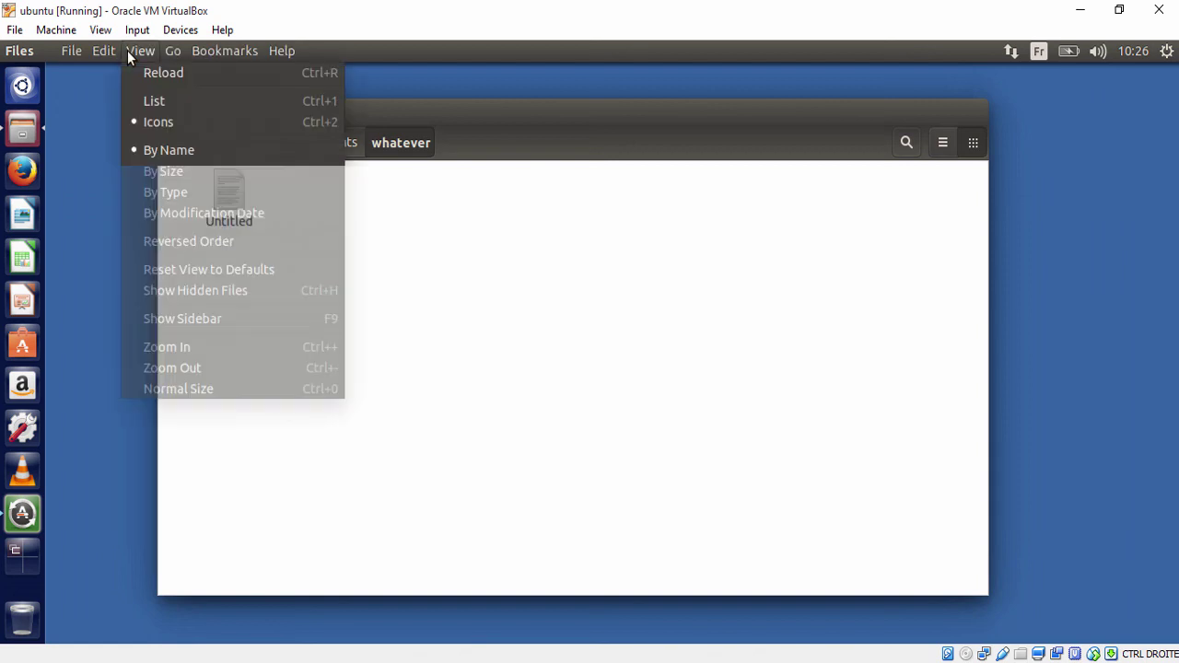
click(220, 315)
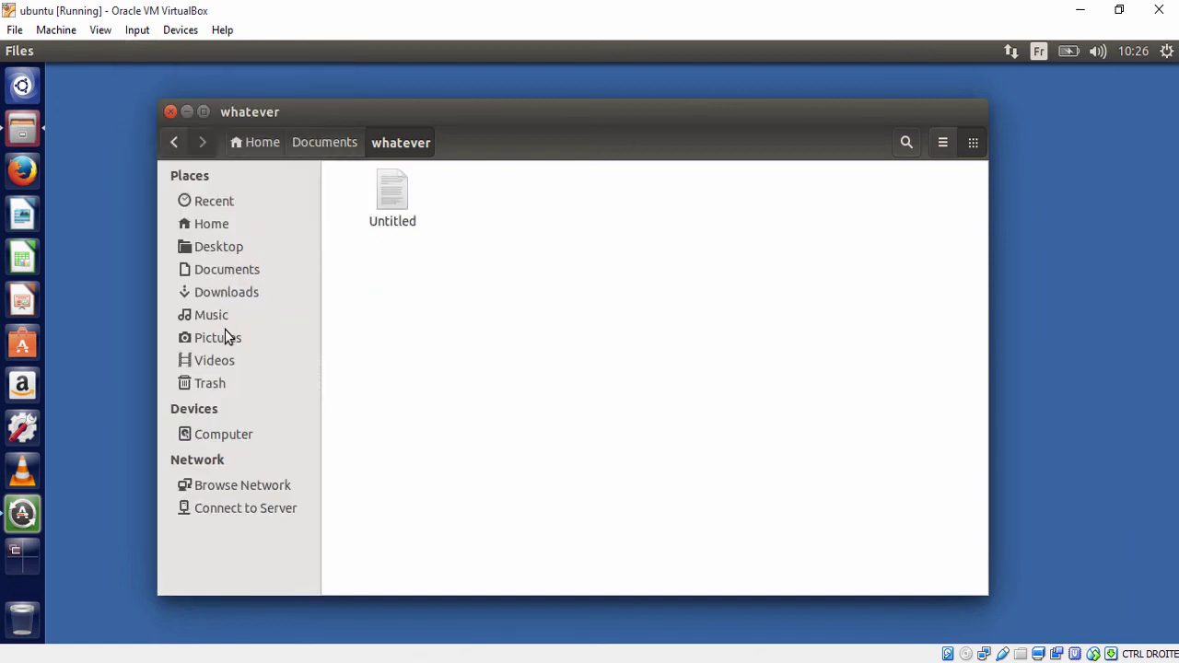
click(202, 316)
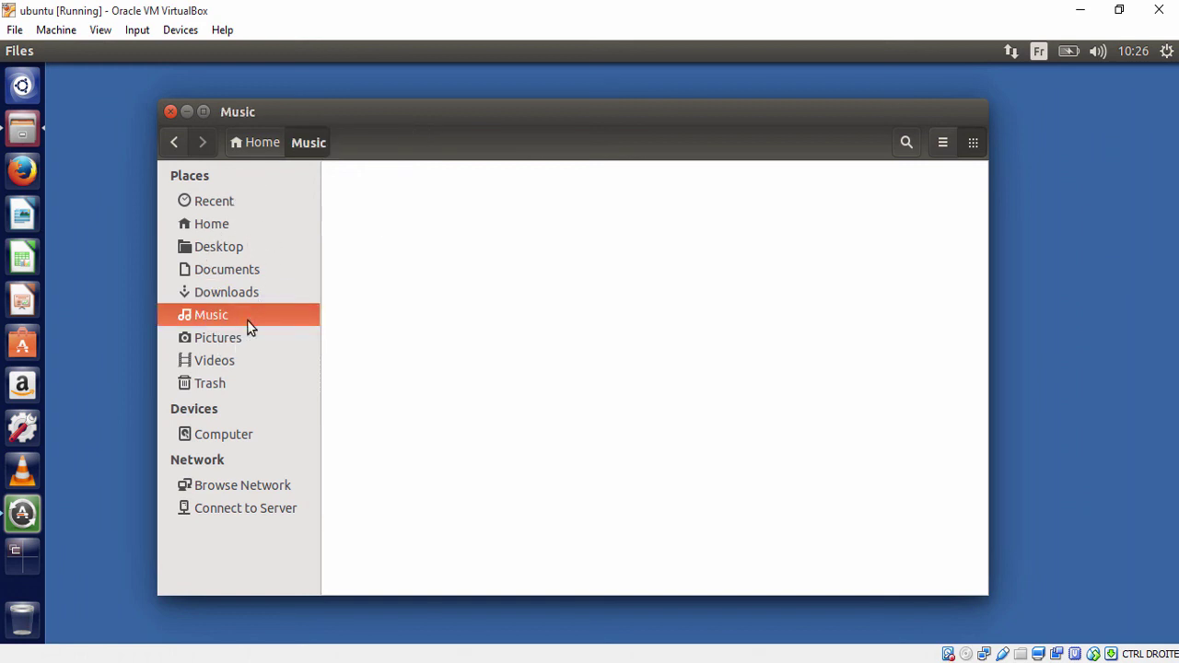
Reposition the file window and go from the Music folder to its parent Home folder
drag(465, 115, 534, 116)
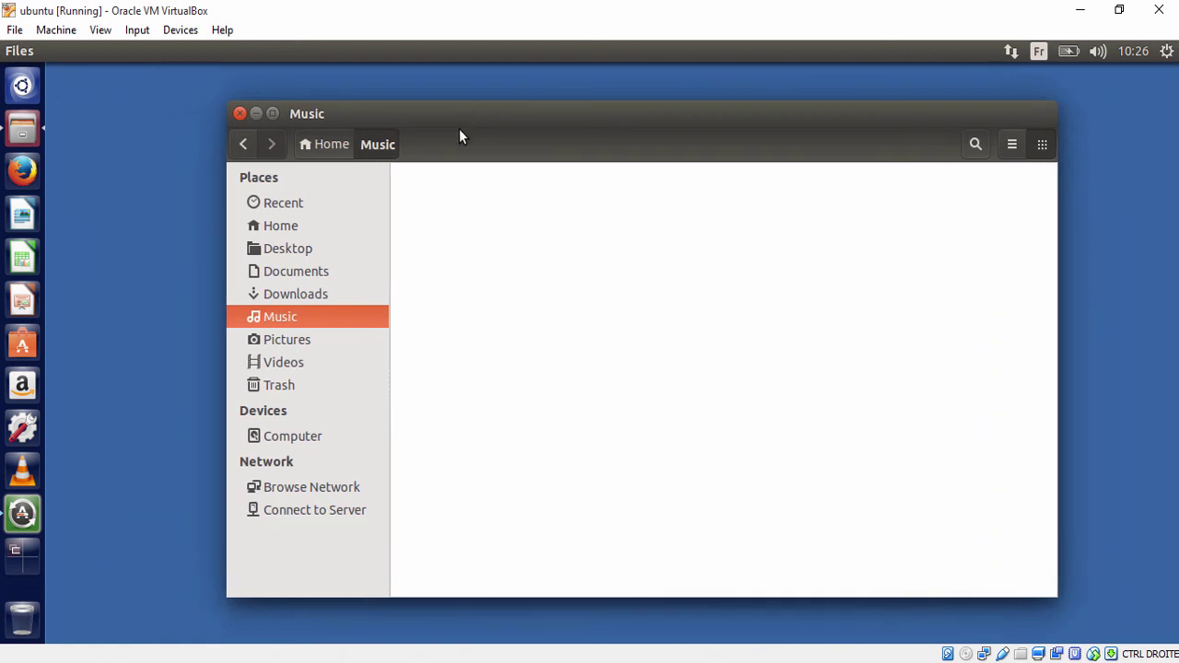
click(304, 144)
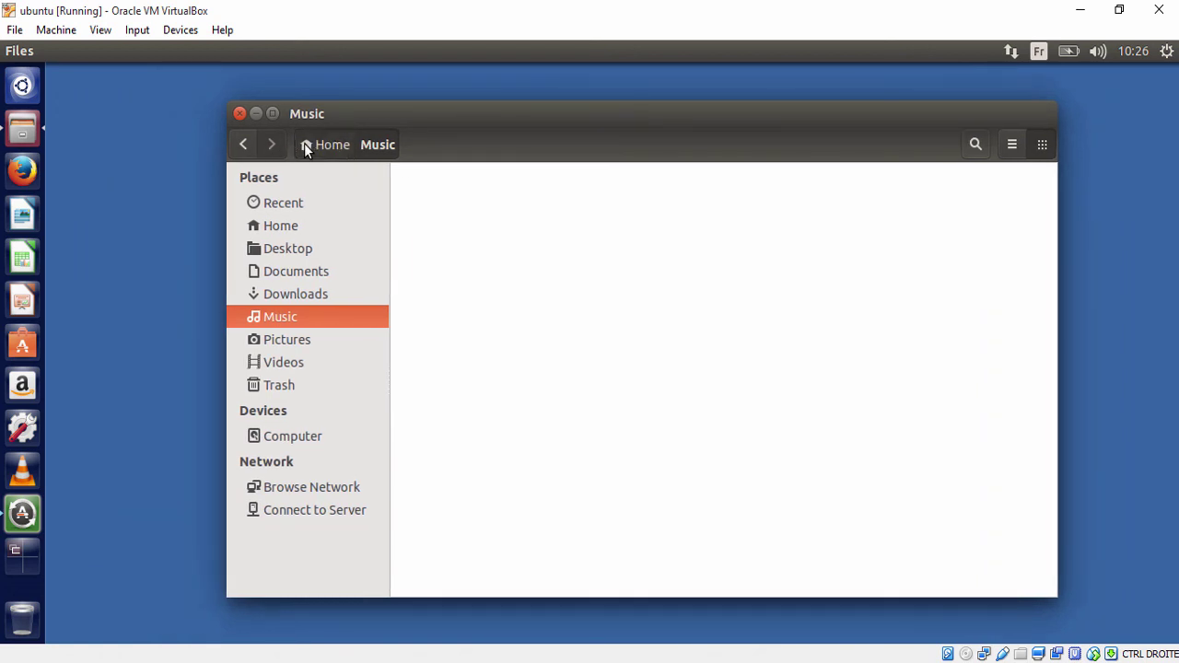